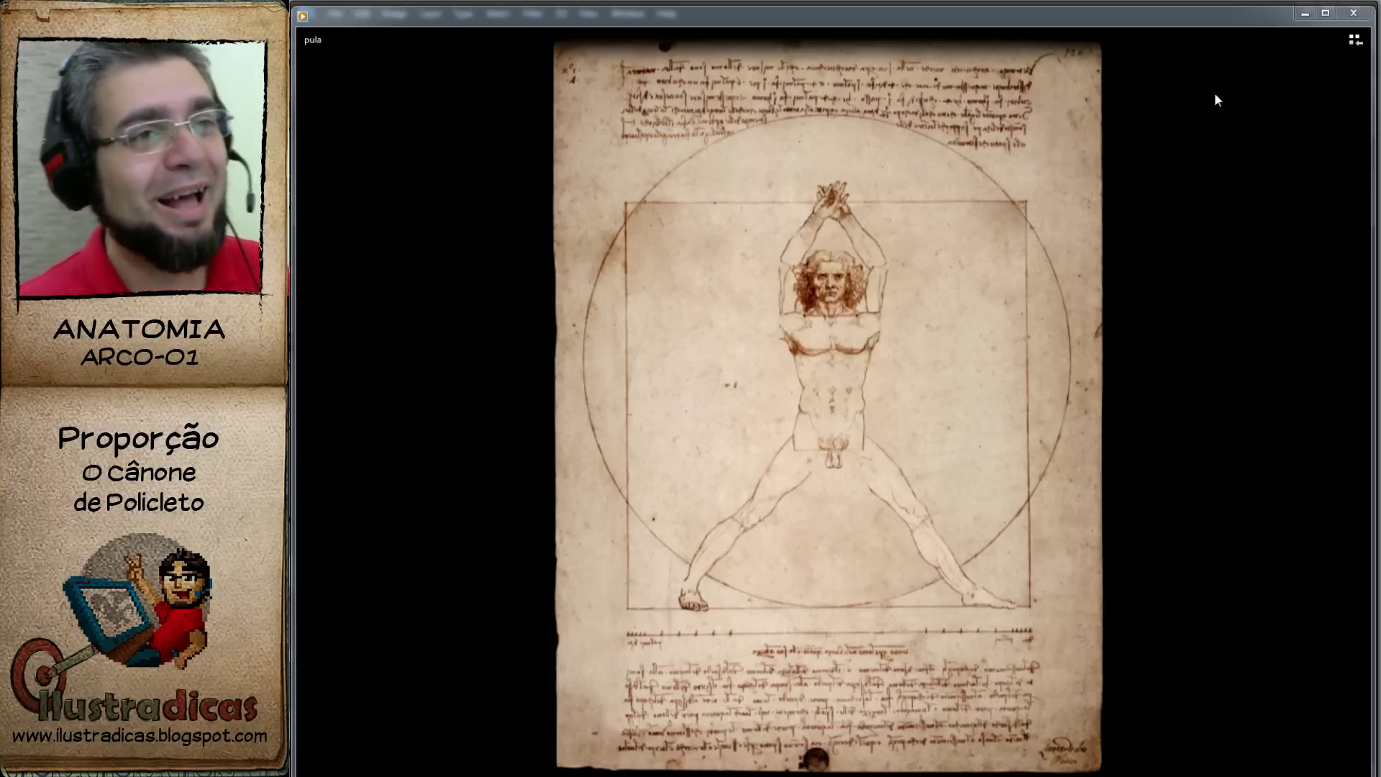
# Close the Vitruvian animation player to get back to the Vitruvian Man document.
pyautogui.click(1354, 15)
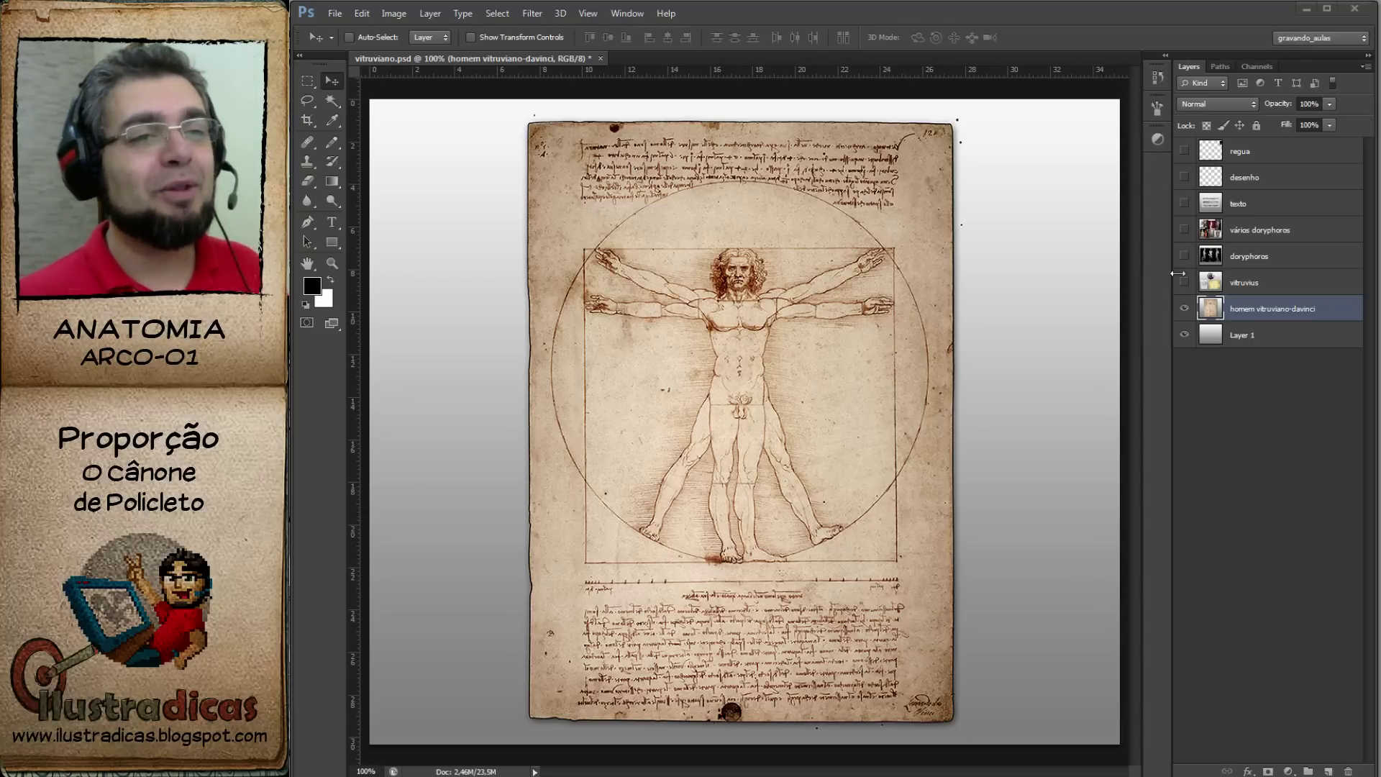
# Turn on the vitruvius layer showing the Marco Vitruvio medallion and proportion diagram.
pyautogui.click(1184, 283)
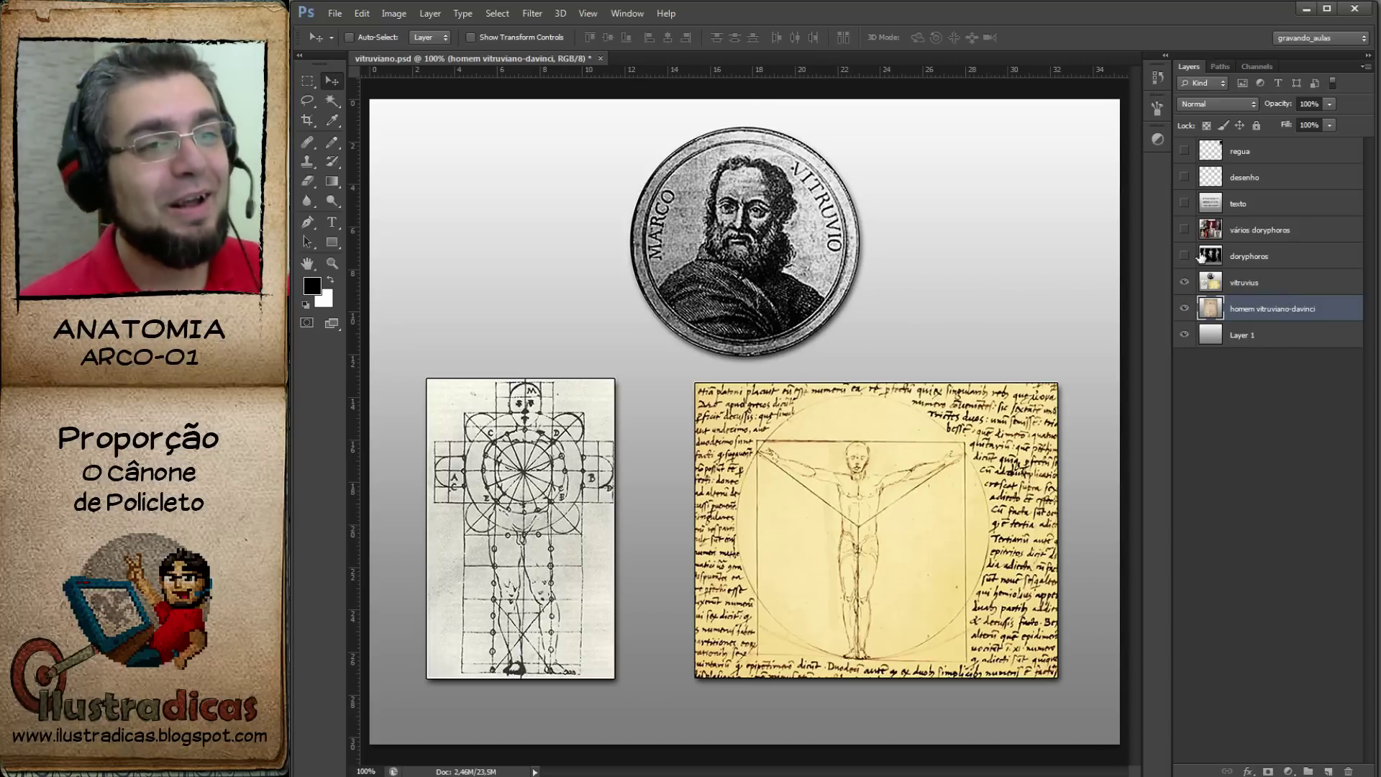
# Turn on the doryphoros layer with three views of Polykleitos' statue.
pyautogui.click(1185, 256)
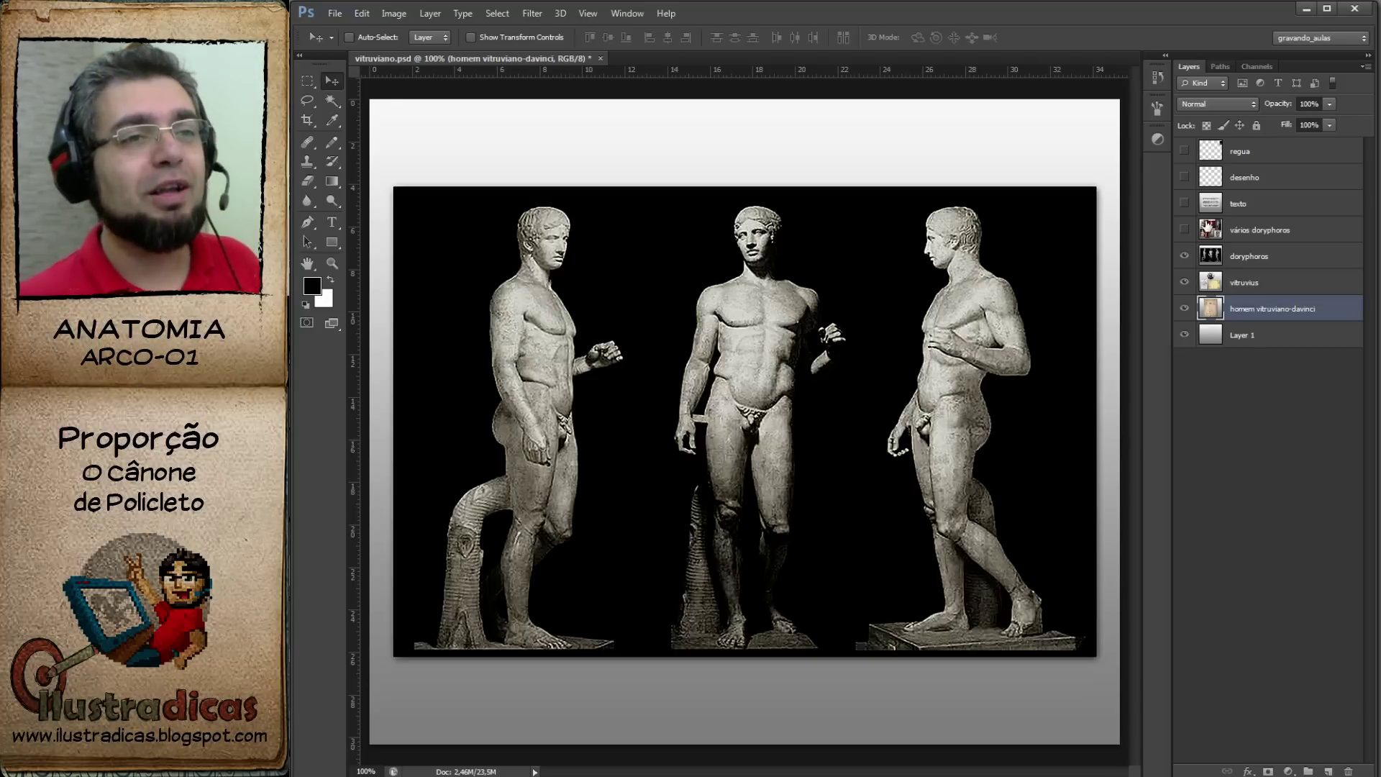
# Turn on the 'vários doryphoros' collage layer and the texto quote layer about the Canon.
pyautogui.click(1184, 230)
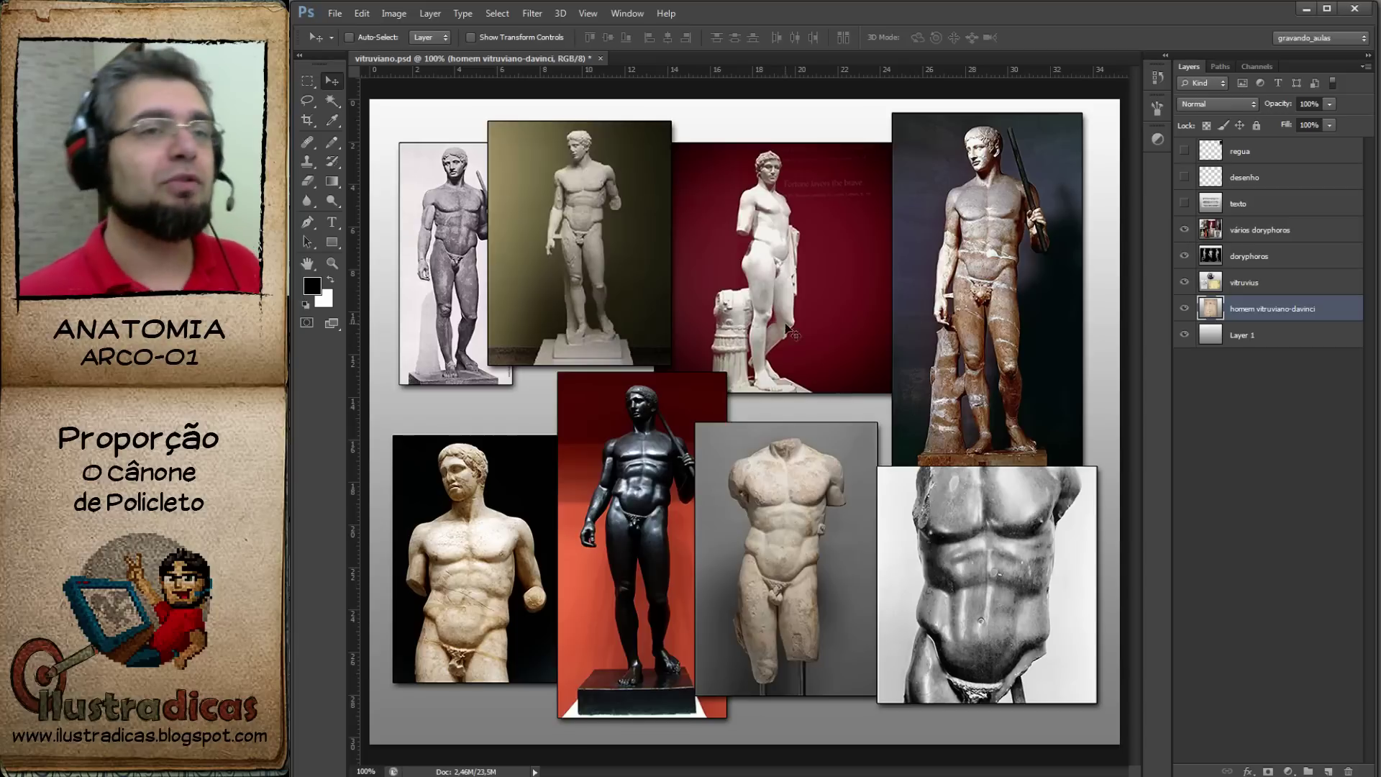
pyautogui.click(1185, 203)
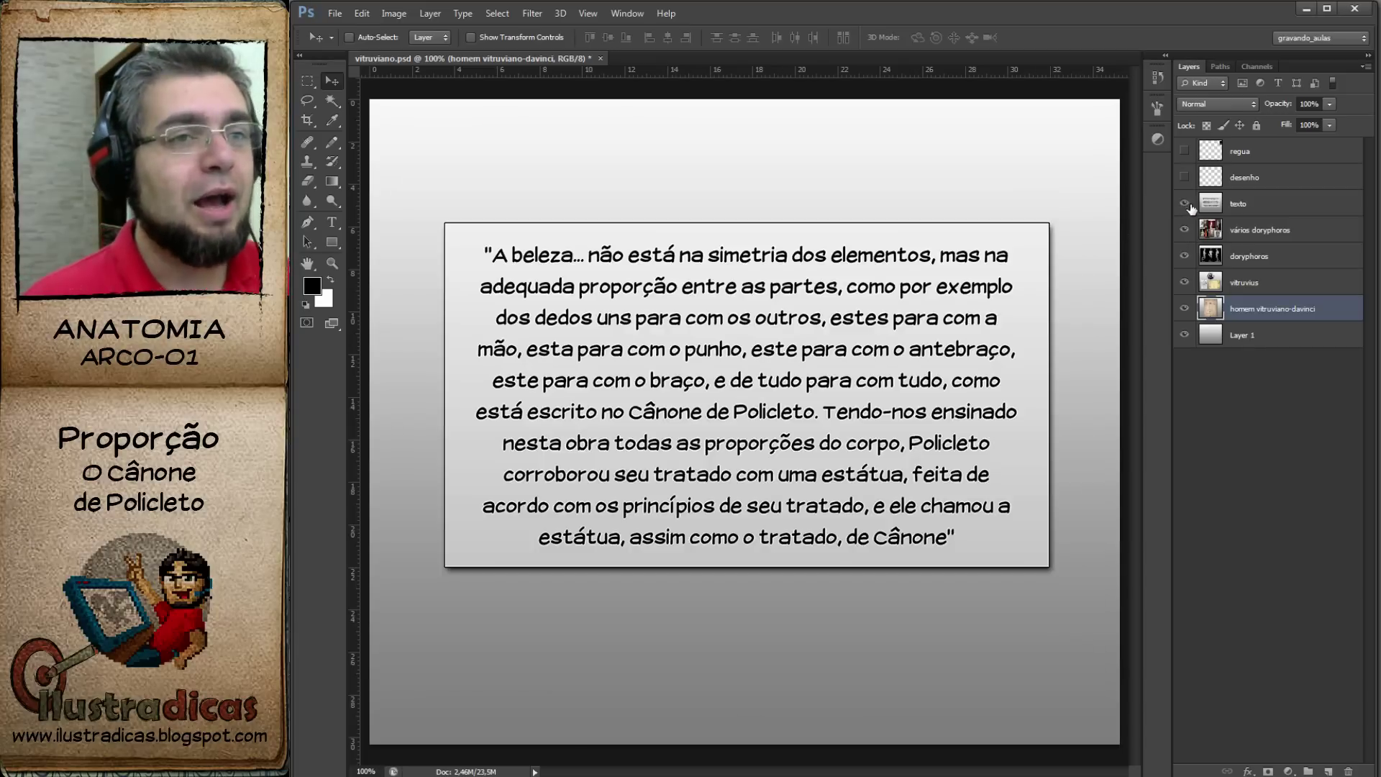
# Hide the texto, vários doryphoros, doryphoros and vitruvius layers, leaving only the gray gradient.
pyautogui.click(1239, 207)
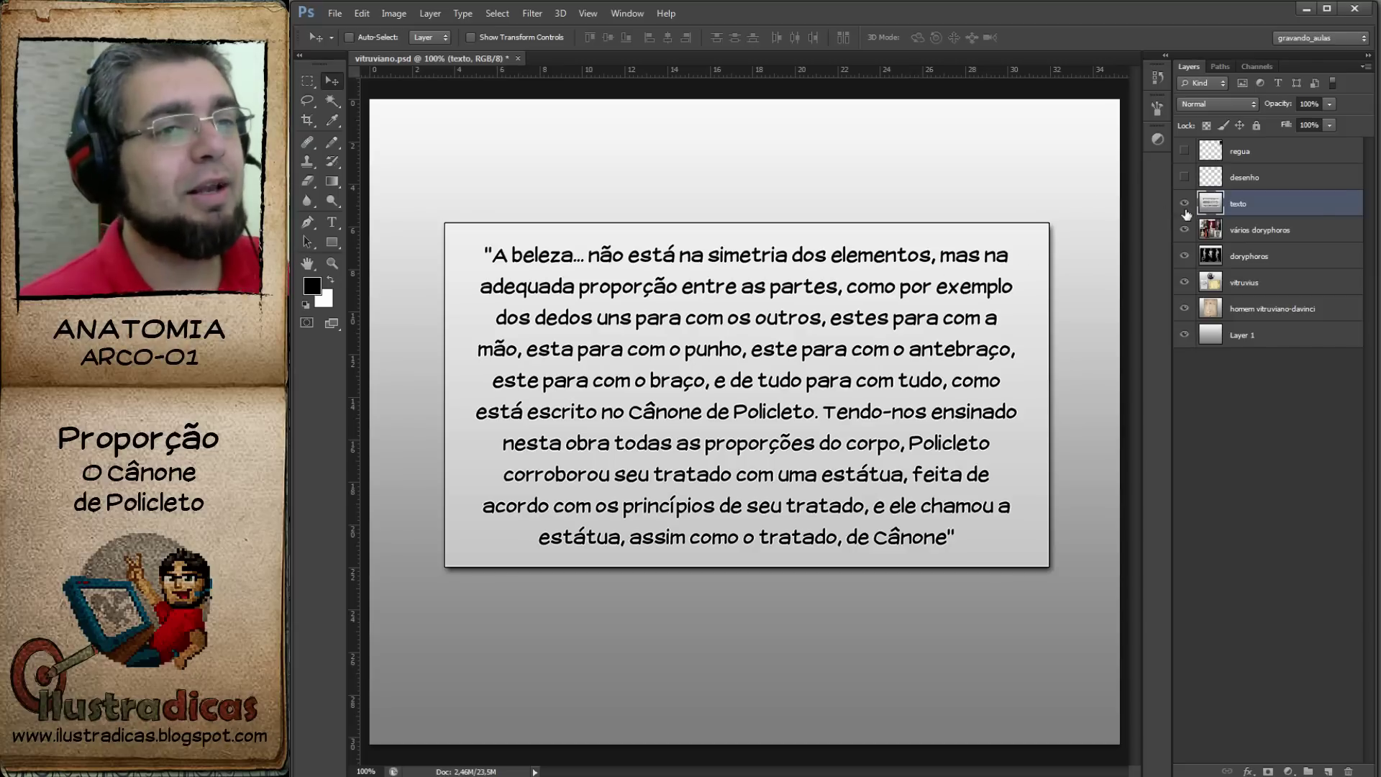
pyautogui.moveTo(1185, 203); pyautogui.dragTo(1185, 308)
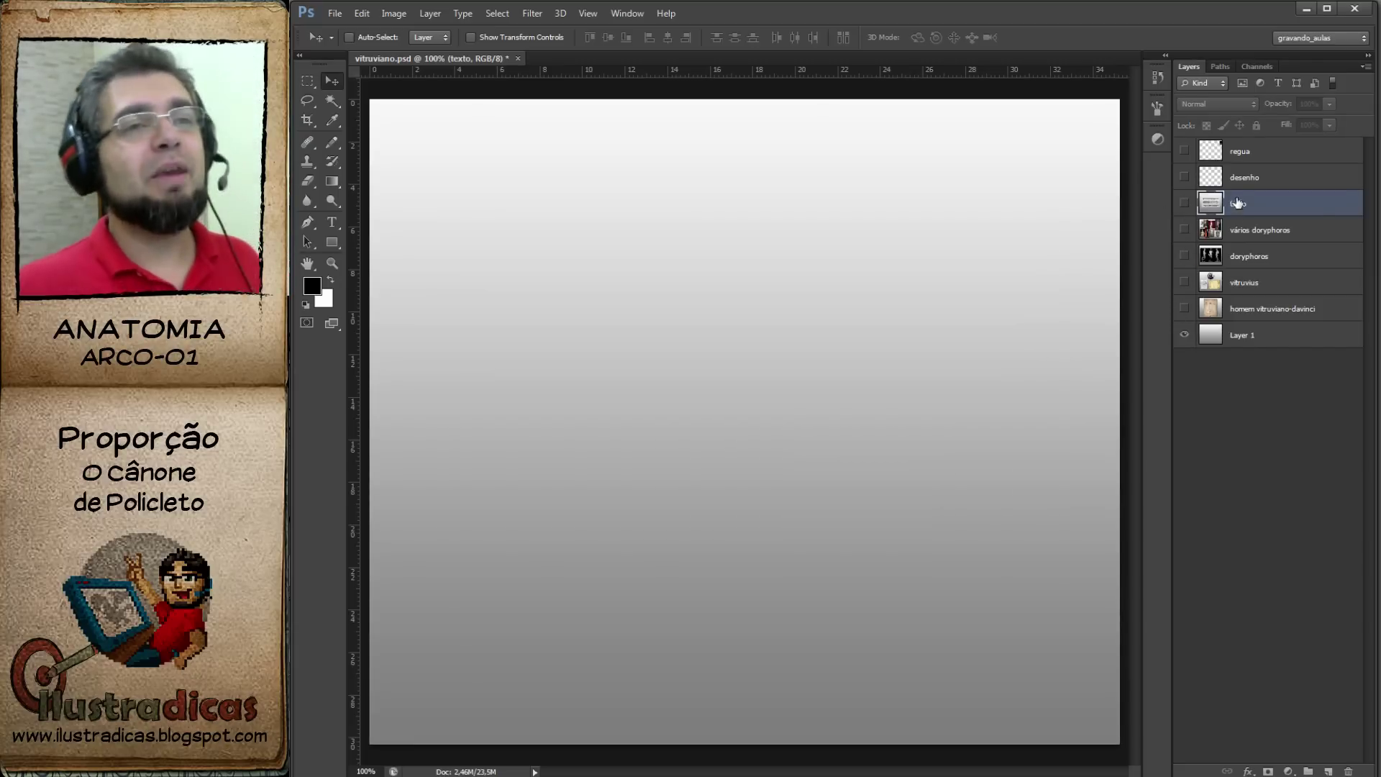
# Show and select the desenho layer with a thin pencil, undoing a test stroke.
pyautogui.click(1245, 177)
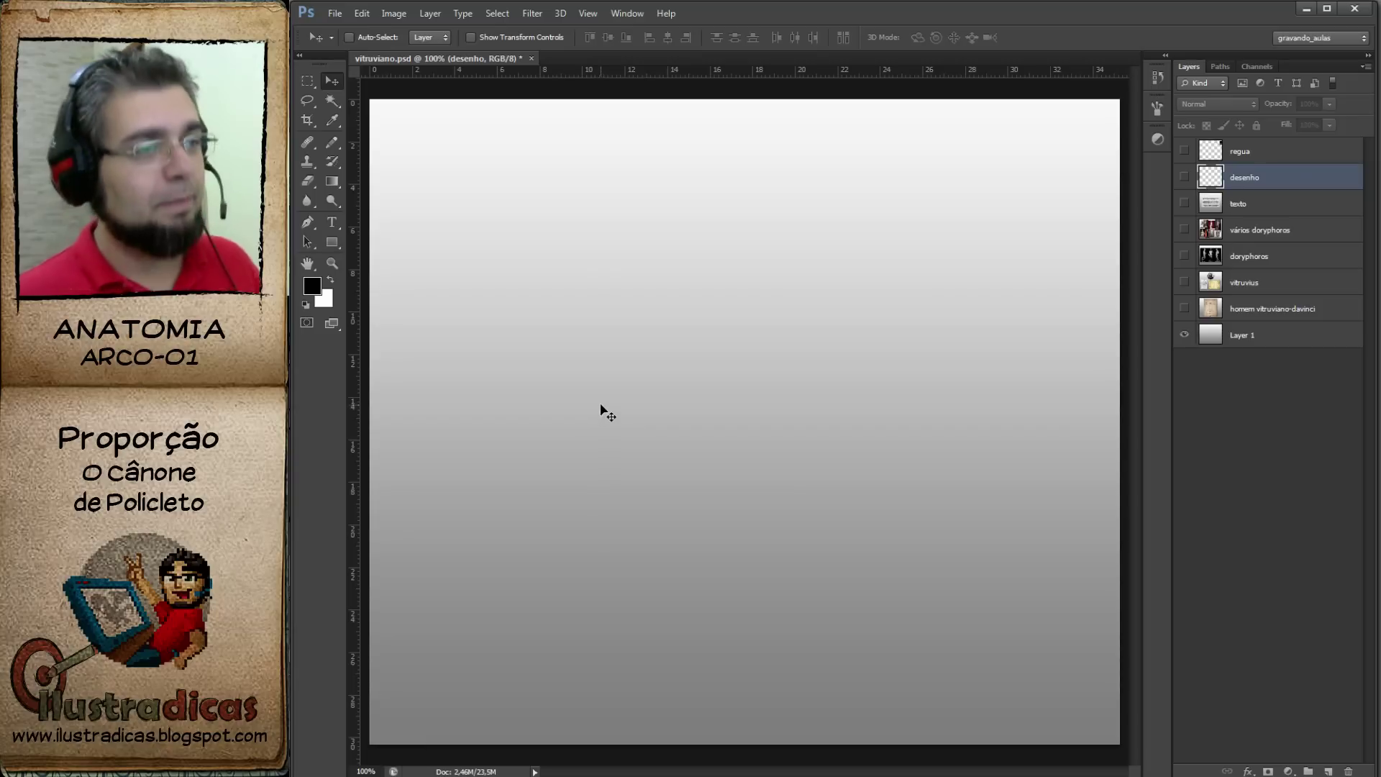
pyautogui.press('b')
pyautogui.click(1184, 177)
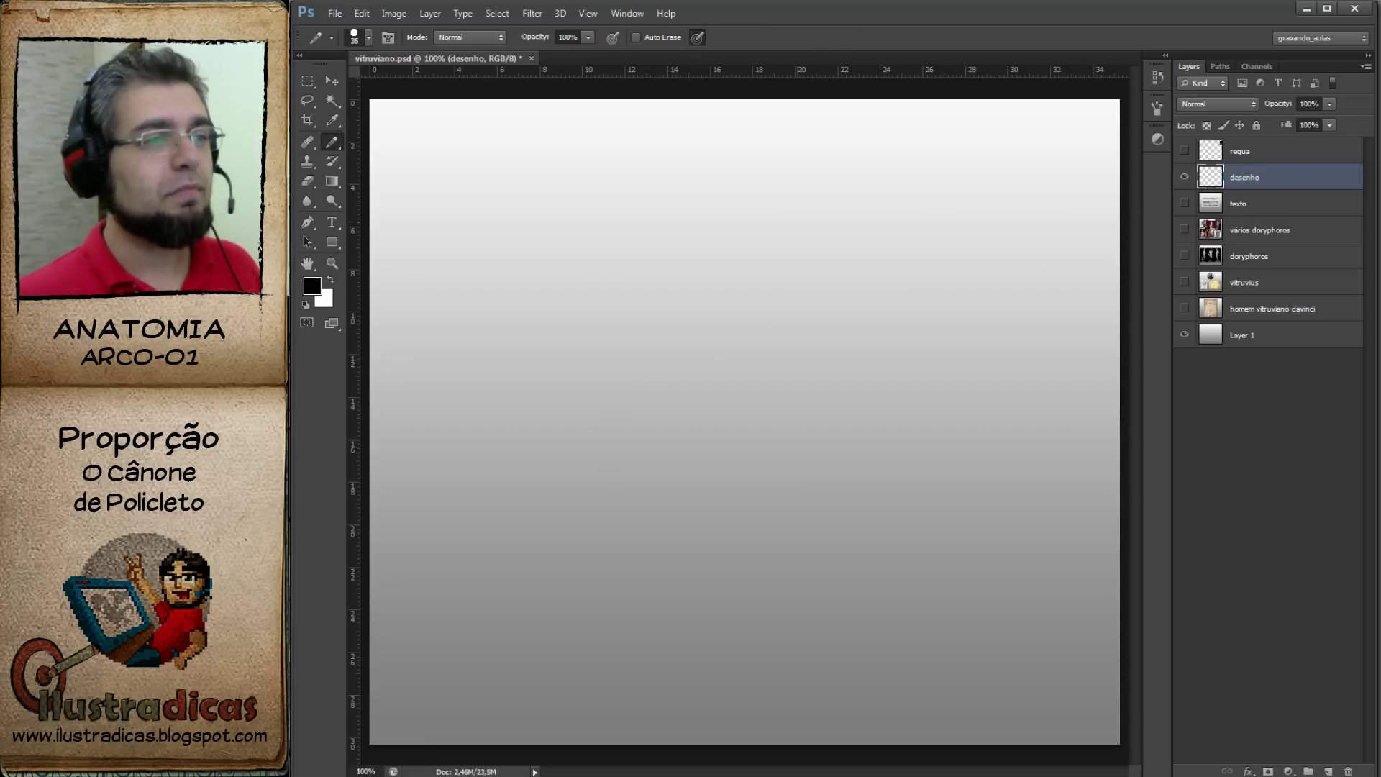
pyautogui.moveTo(754, 213); pyautogui.dragTo(786, 368)
pyautogui.hotkey('ctrl', 'z')
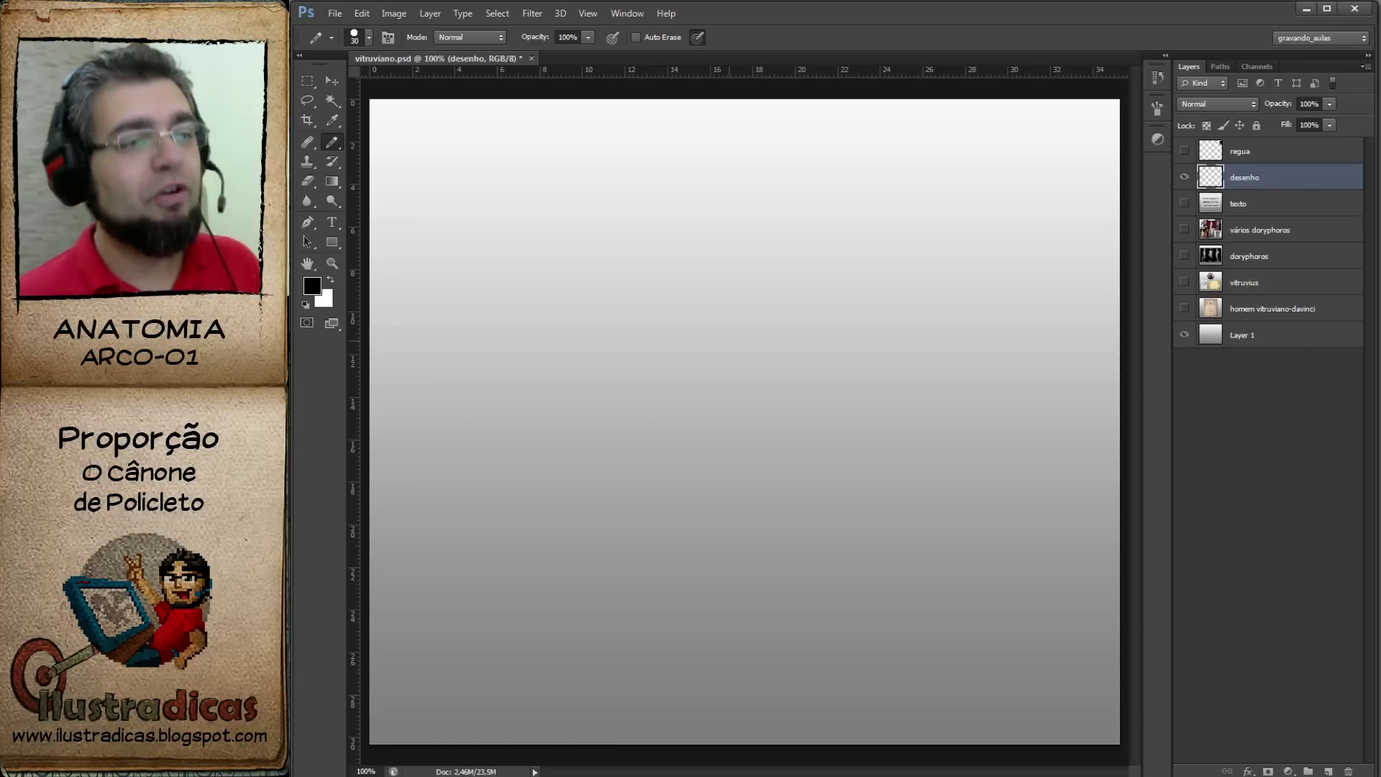
pyautogui.press('[')
pyautogui.press('[')
pyautogui.press('[')
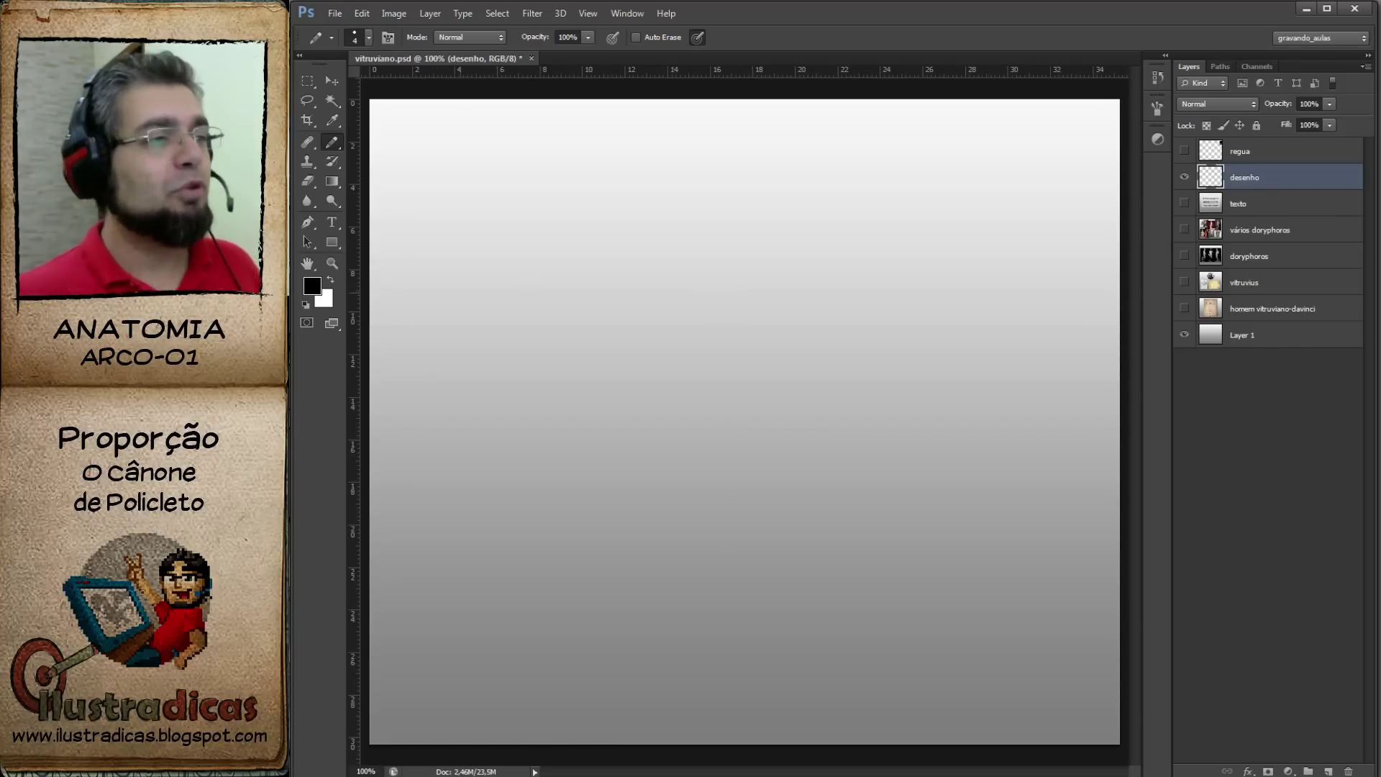
# Draw three figure outlines: small upper left, tall centre, medium lower right.
pyautogui.moveTo(469, 287)
pyautogui.mouseDown()
pyautogui.moveTo(409, 289)
pyautogui.moveTo(404, 222)
pyautogui.moveTo(427, 169)
pyautogui.moveTo(469, 287)
pyautogui.mouseUp()
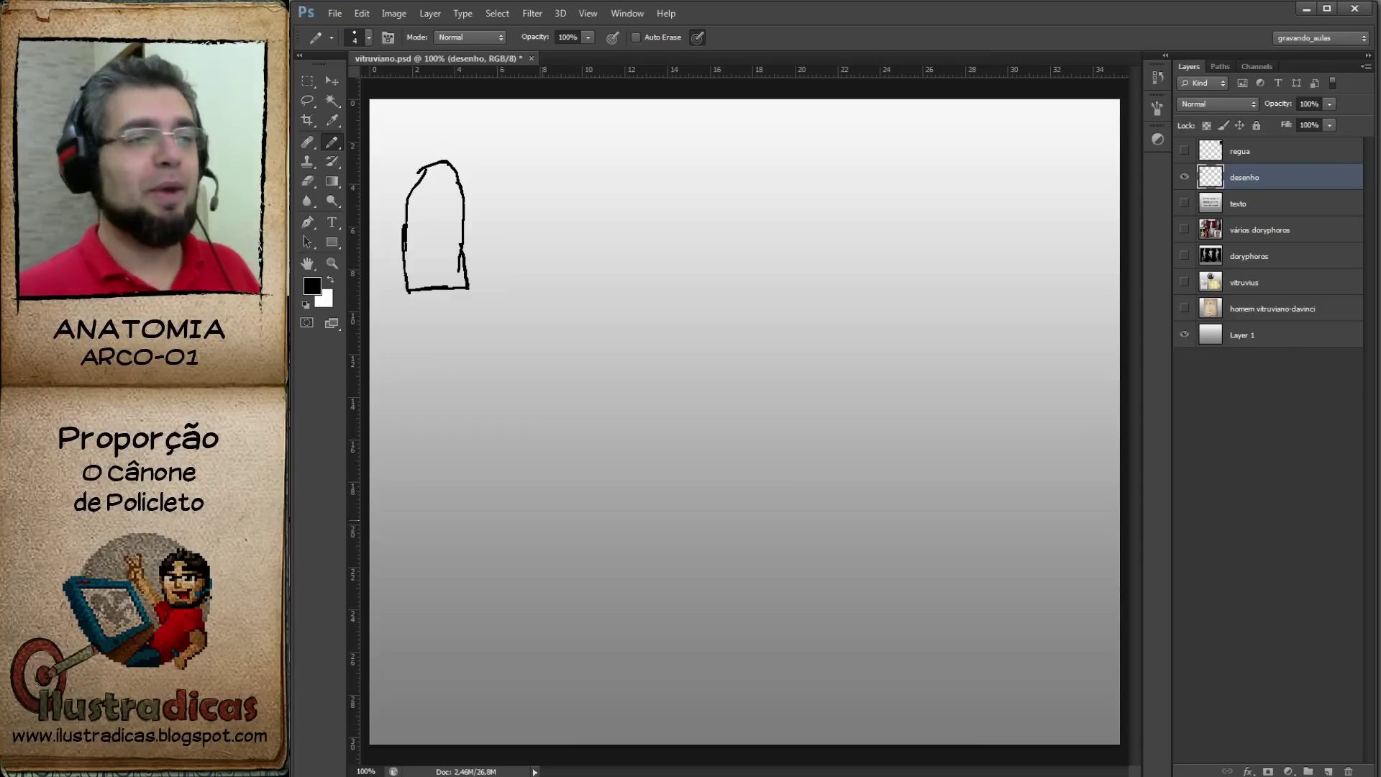
pyautogui.moveTo(623, 601)
pyautogui.mouseDown()
pyautogui.moveTo(576, 512)
pyautogui.moveTo(619, 157)
pyautogui.moveTo(689, 134)
pyautogui.moveTo(749, 203)
pyautogui.moveTo(805, 656)
pyautogui.moveTo(572, 626)
pyautogui.moveTo(615, 594)
pyautogui.mouseUp()
pyautogui.moveTo(957, 655)
pyautogui.mouseDown()
pyautogui.moveTo(1042, 655)
pyautogui.moveTo(1059, 573)
pyautogui.moveTo(1008, 388)
pyautogui.moveTo(947, 401)
pyautogui.moveTo(931, 647)
pyautogui.moveTo(959, 658)
pyautogui.mouseUp()
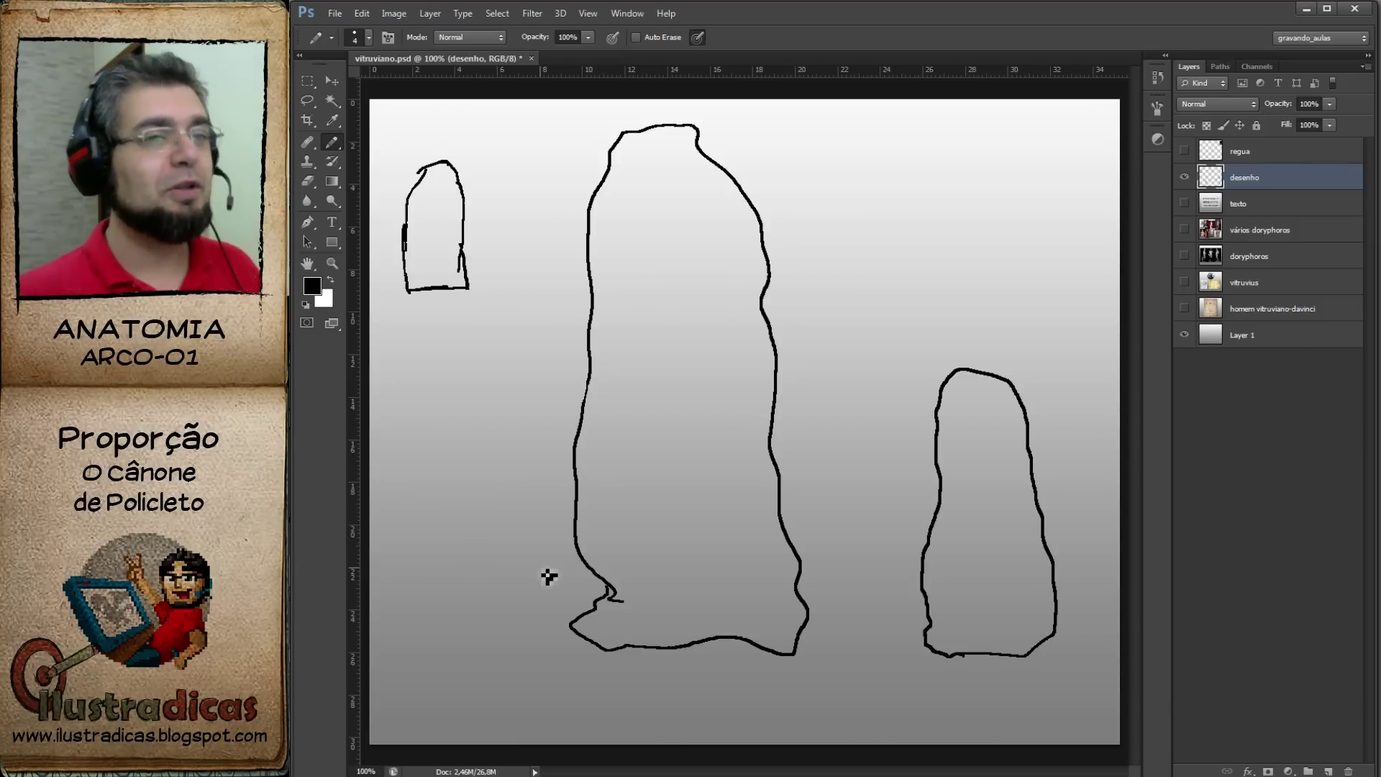
# Show the regua ruler bar and align it with the tall outline's base.
pyautogui.click(1185, 152)
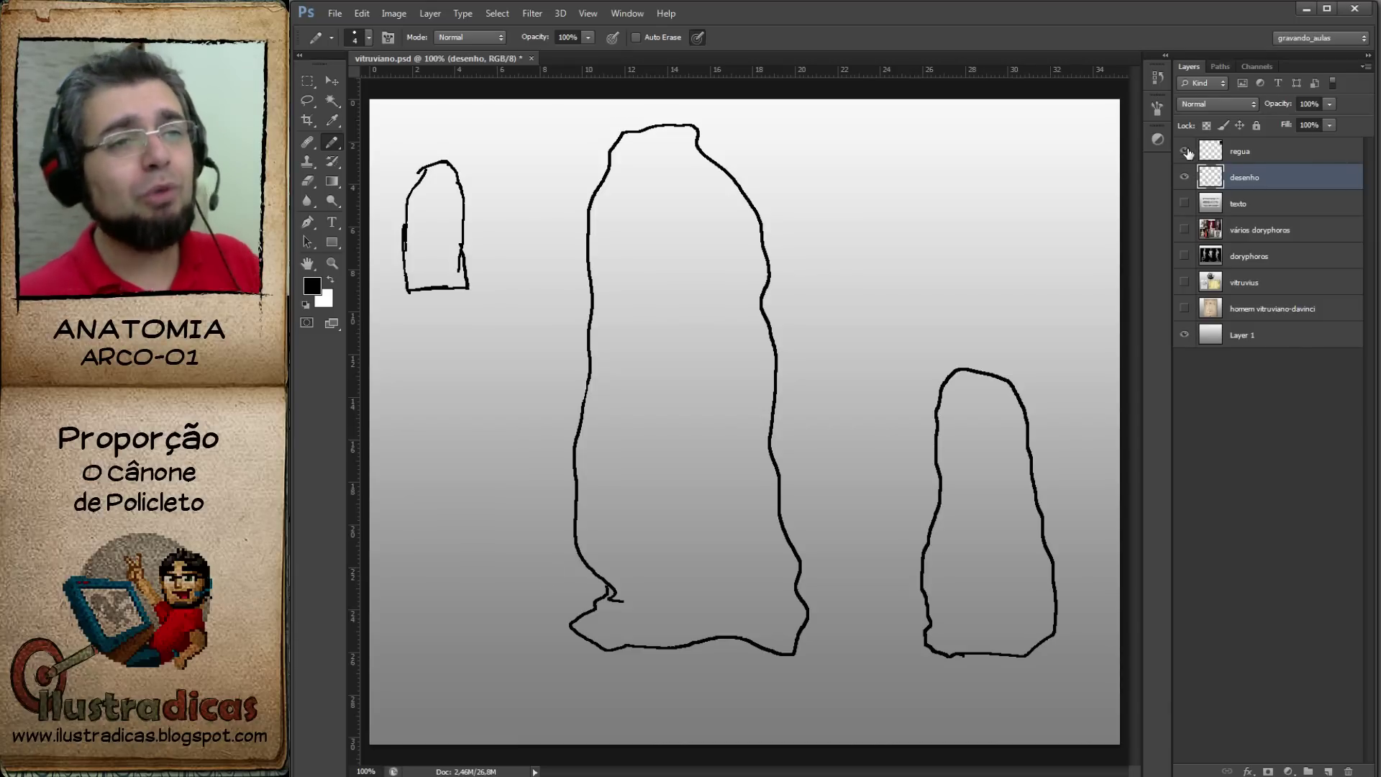
pyautogui.click(1235, 158)
pyautogui.press('v')
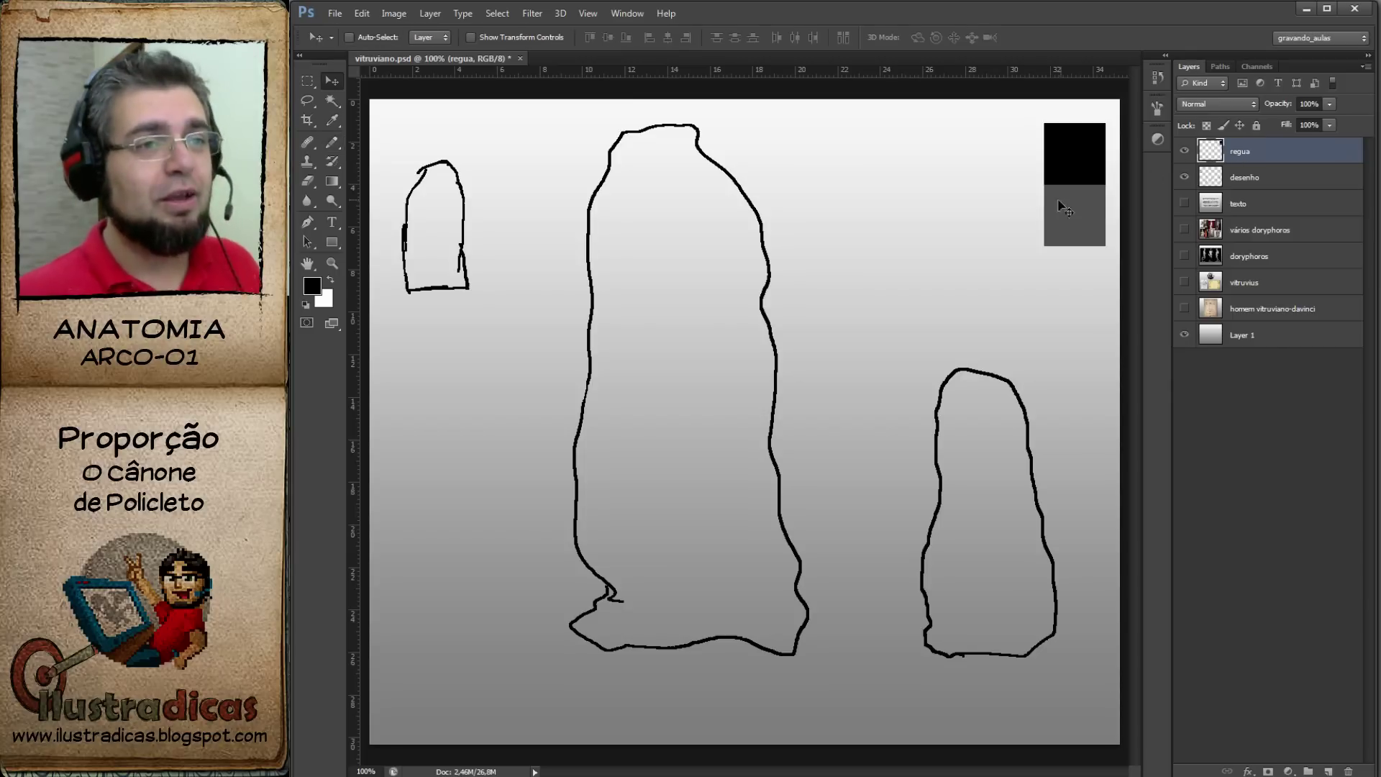
pyautogui.moveTo(1068, 215)
pyautogui.mouseDown()
pyautogui.moveTo(785, 329)
pyautogui.moveTo(738, 449)
pyautogui.mouseUp()
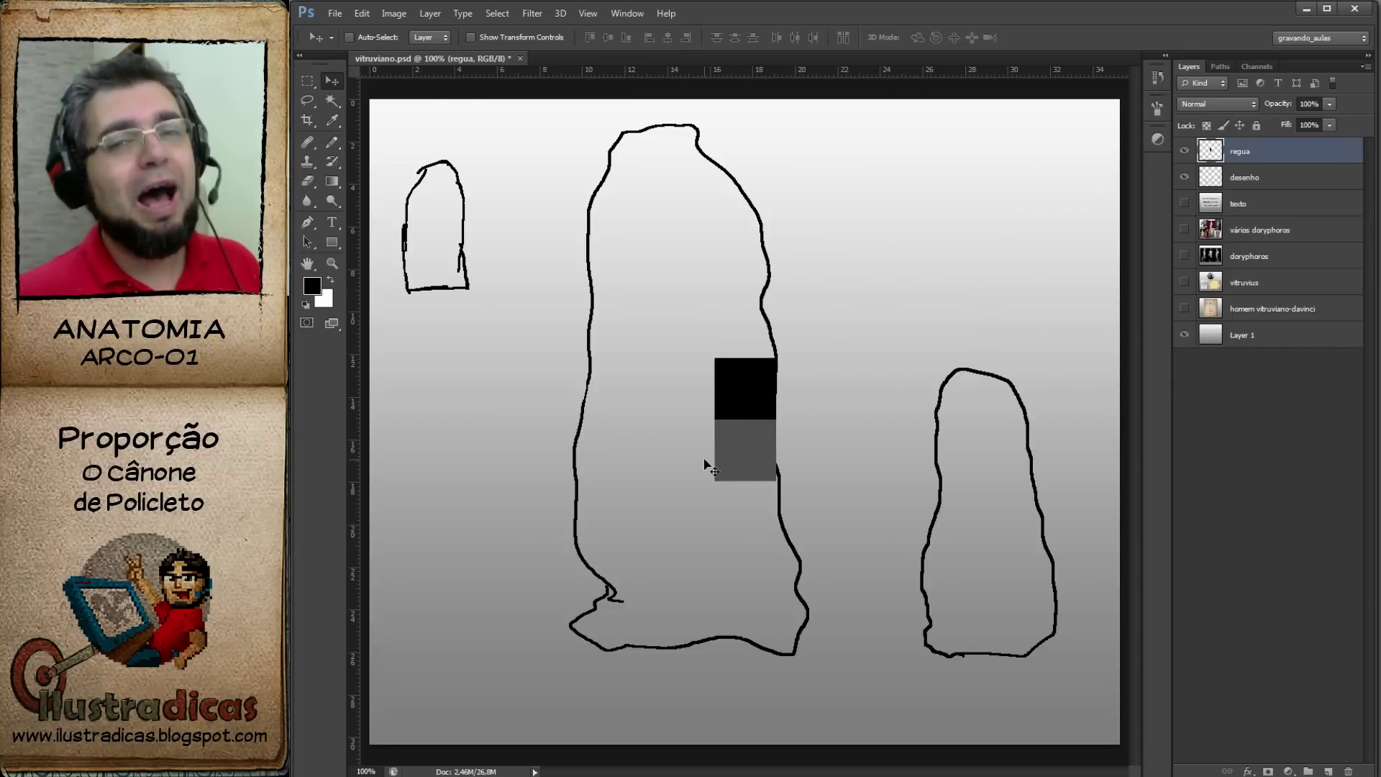
pyautogui.press('b')
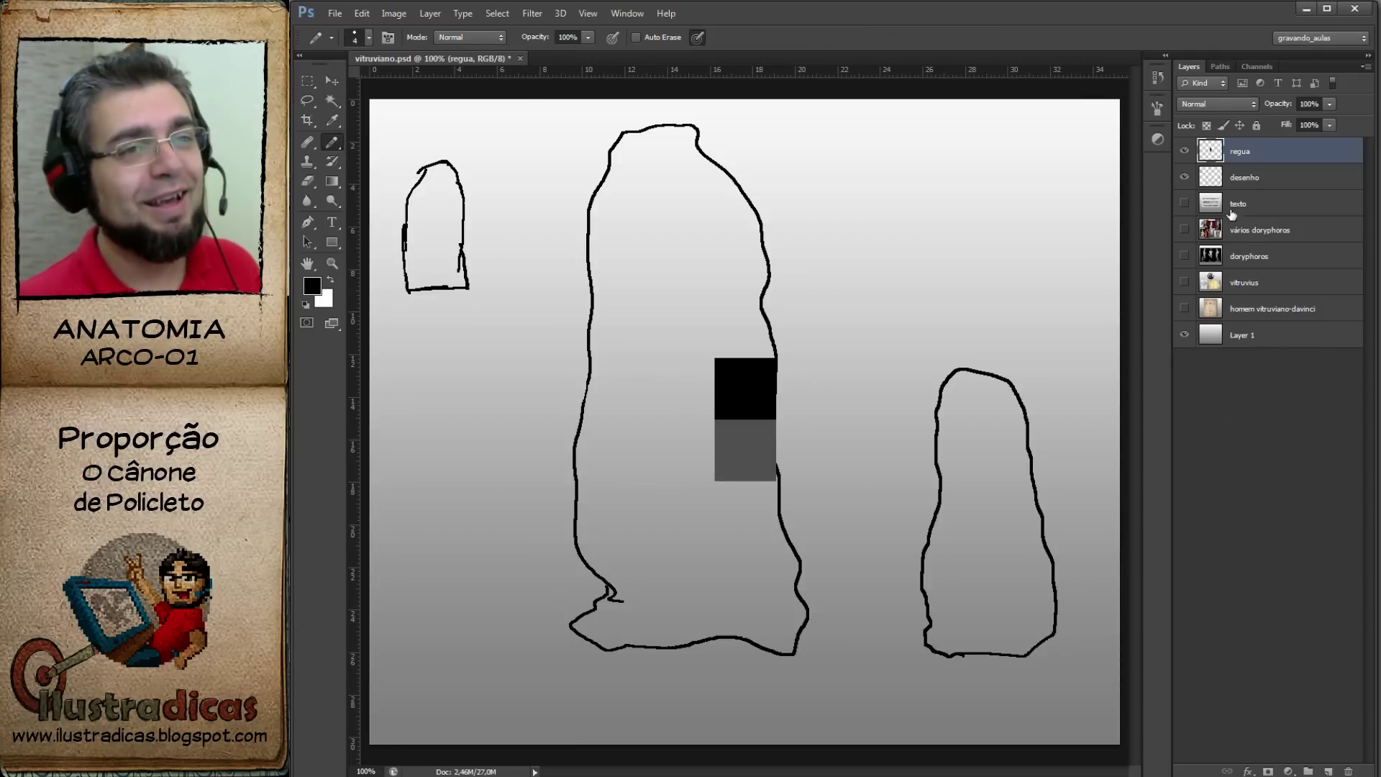
pyautogui.click(1248, 180)
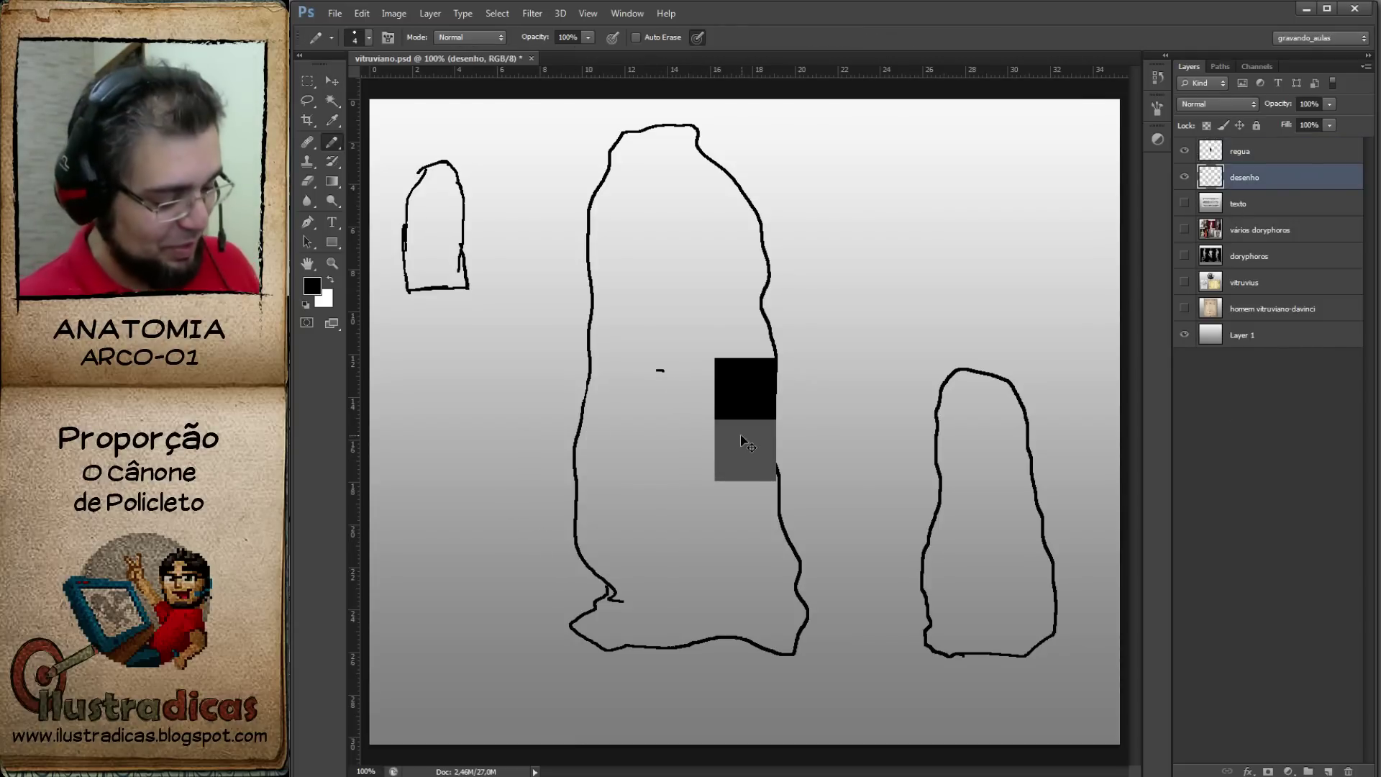
pyautogui.hotkey('alt', ']')
pyautogui.press('v')
pyautogui.moveTo(744, 442); pyautogui.dragTo(700, 581)
# Stretch the ruler bar to the tall outline's height and mark its midpoint on desenho.
pyautogui.hotkey('ctrl', 't')
pyautogui.moveTo(709, 522)
pyautogui.mouseDown()
pyautogui.moveTo(737, 340)
pyautogui.moveTo(738, 124)
pyautogui.mouseUp()
pyautogui.press('Return')
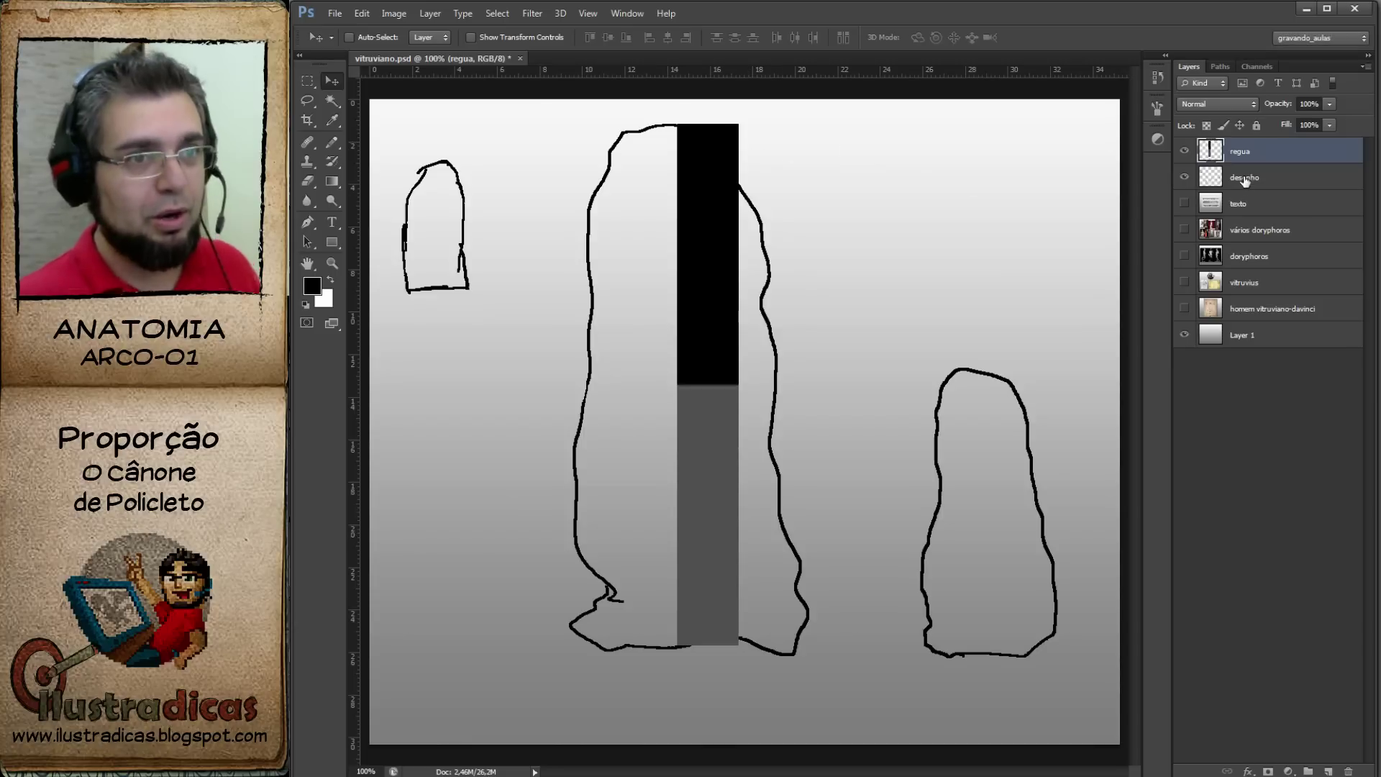
pyautogui.click(1245, 177)
pyautogui.press('b')
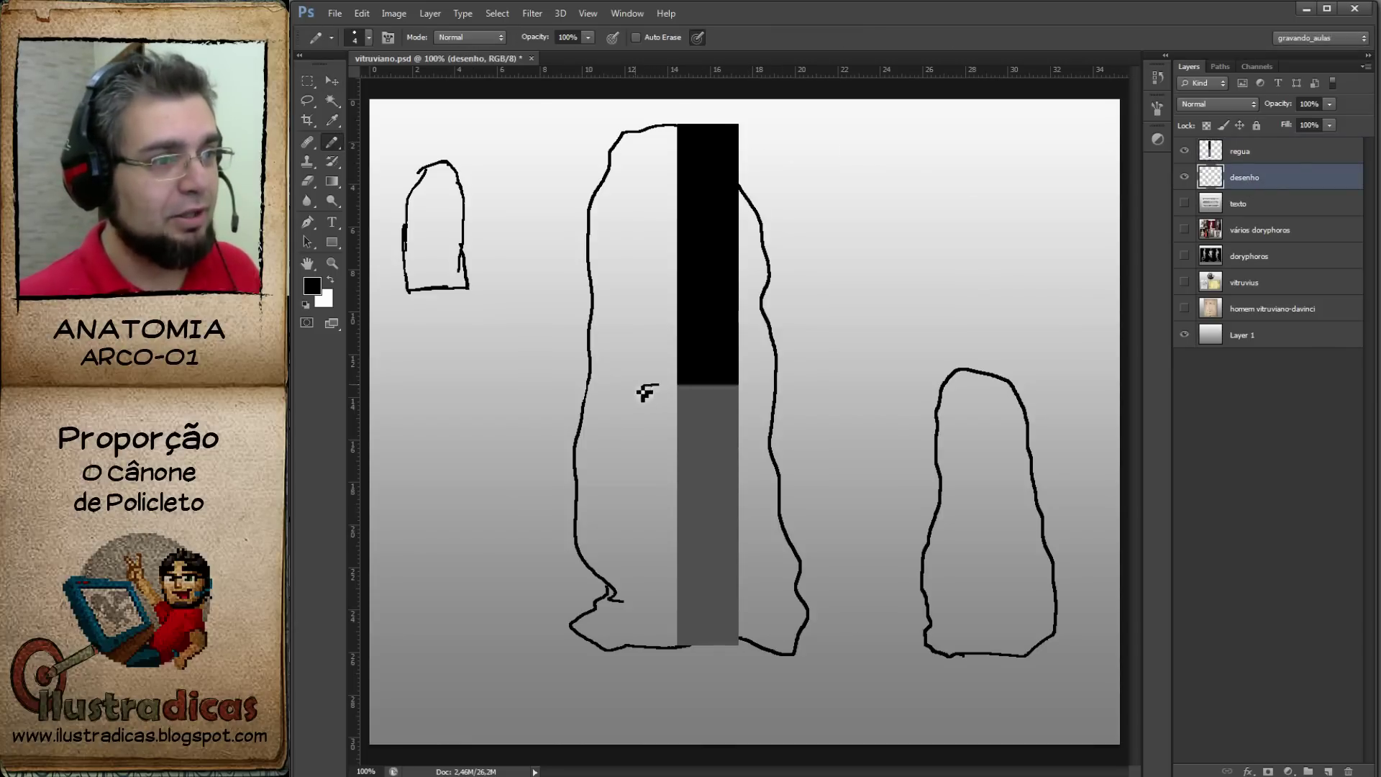
pyautogui.moveTo(612, 383)
pyautogui.mouseDown()
pyautogui.moveTo(890, 377)
pyautogui.moveTo(869, 384)
pyautogui.mouseUp()
pyautogui.press('v')
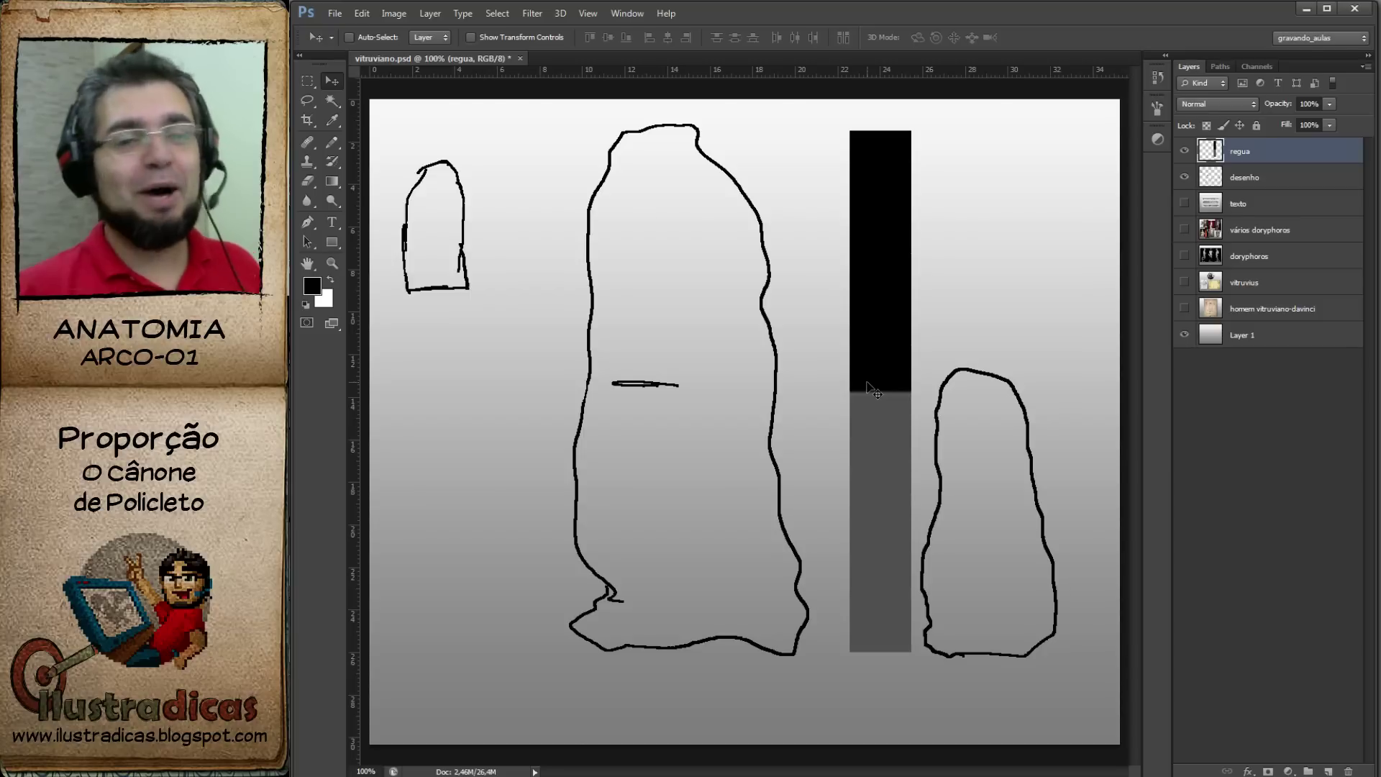
# Draw loops beside the midpoint mark, then select and delete the stray loops.
pyautogui.press('b')
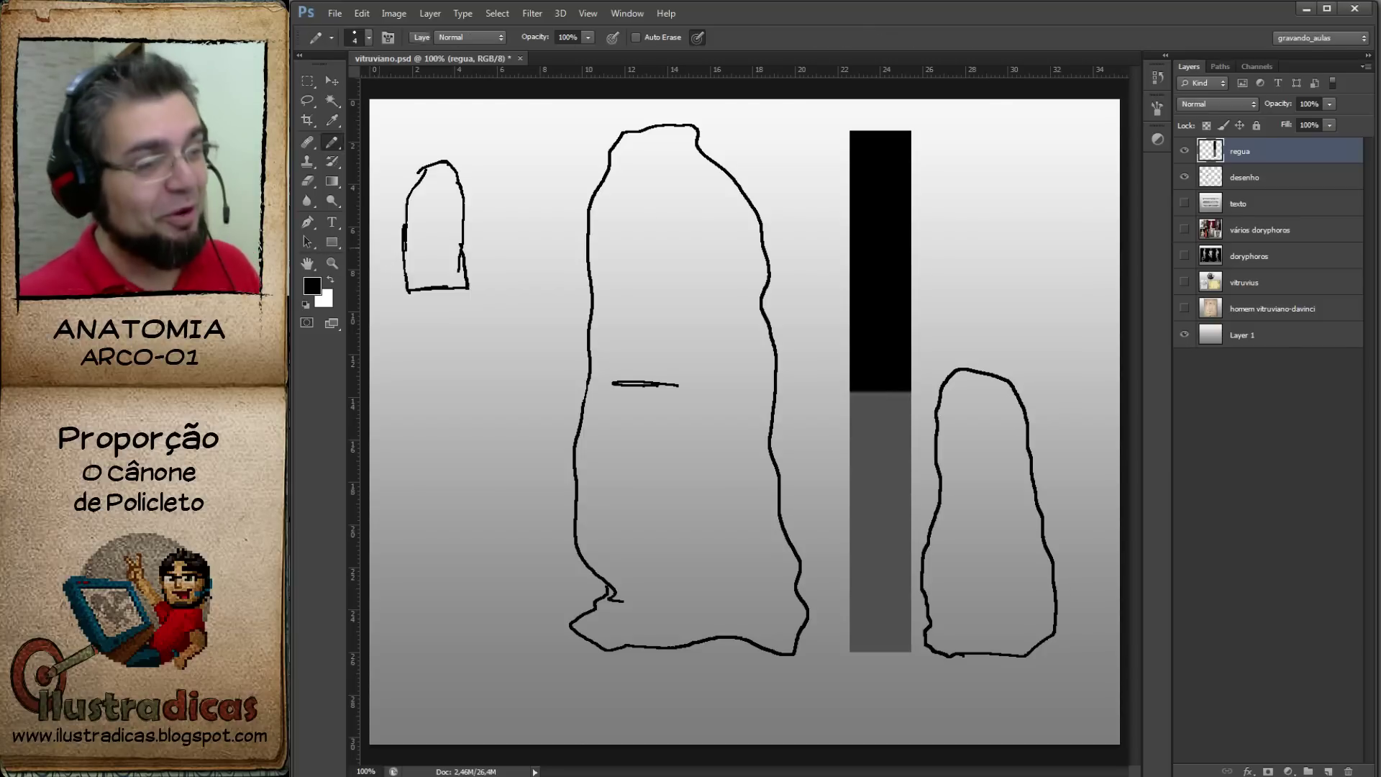
pyautogui.moveTo(666, 396)
pyautogui.mouseDown()
pyautogui.moveTo(692, 387)
pyautogui.moveTo(676, 403)
pyautogui.mouseUp()
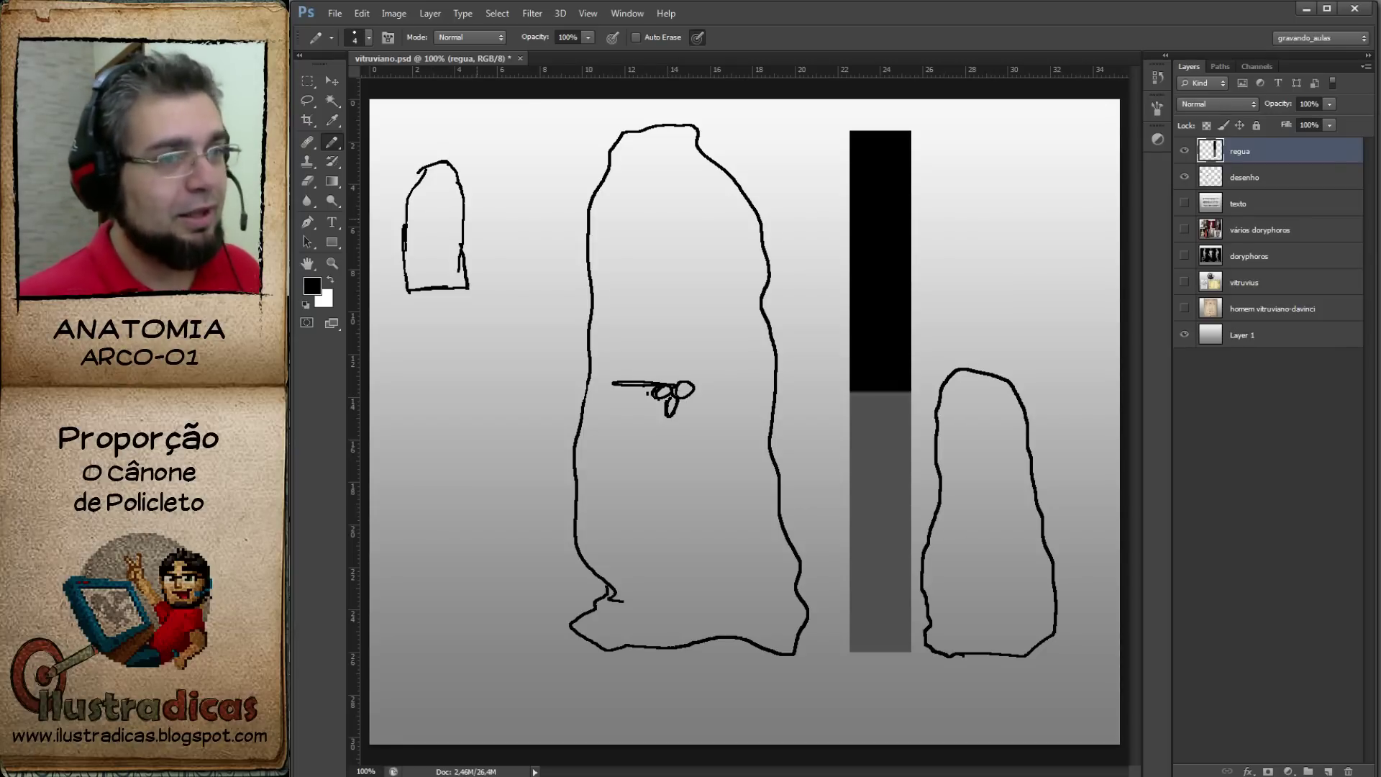
pyautogui.click(1186, 151)
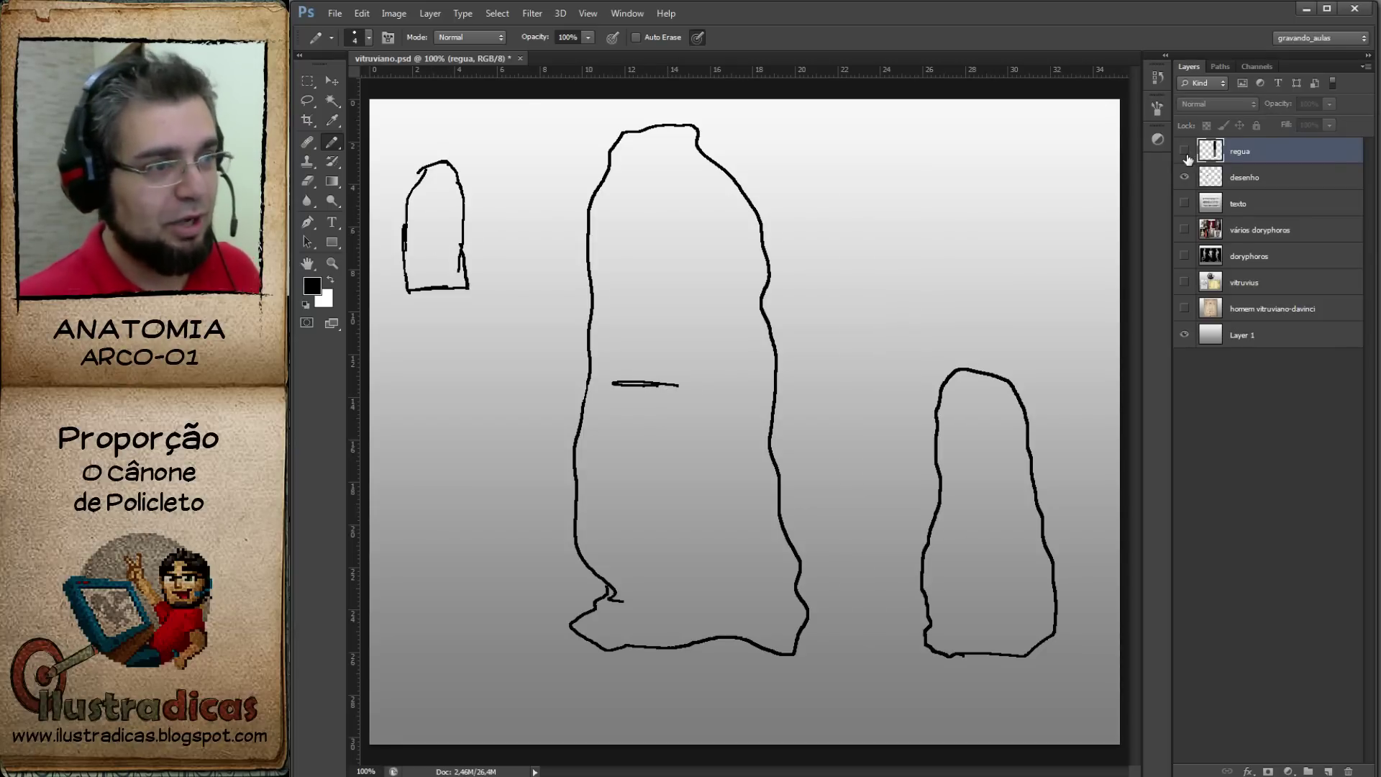
pyautogui.press('m')
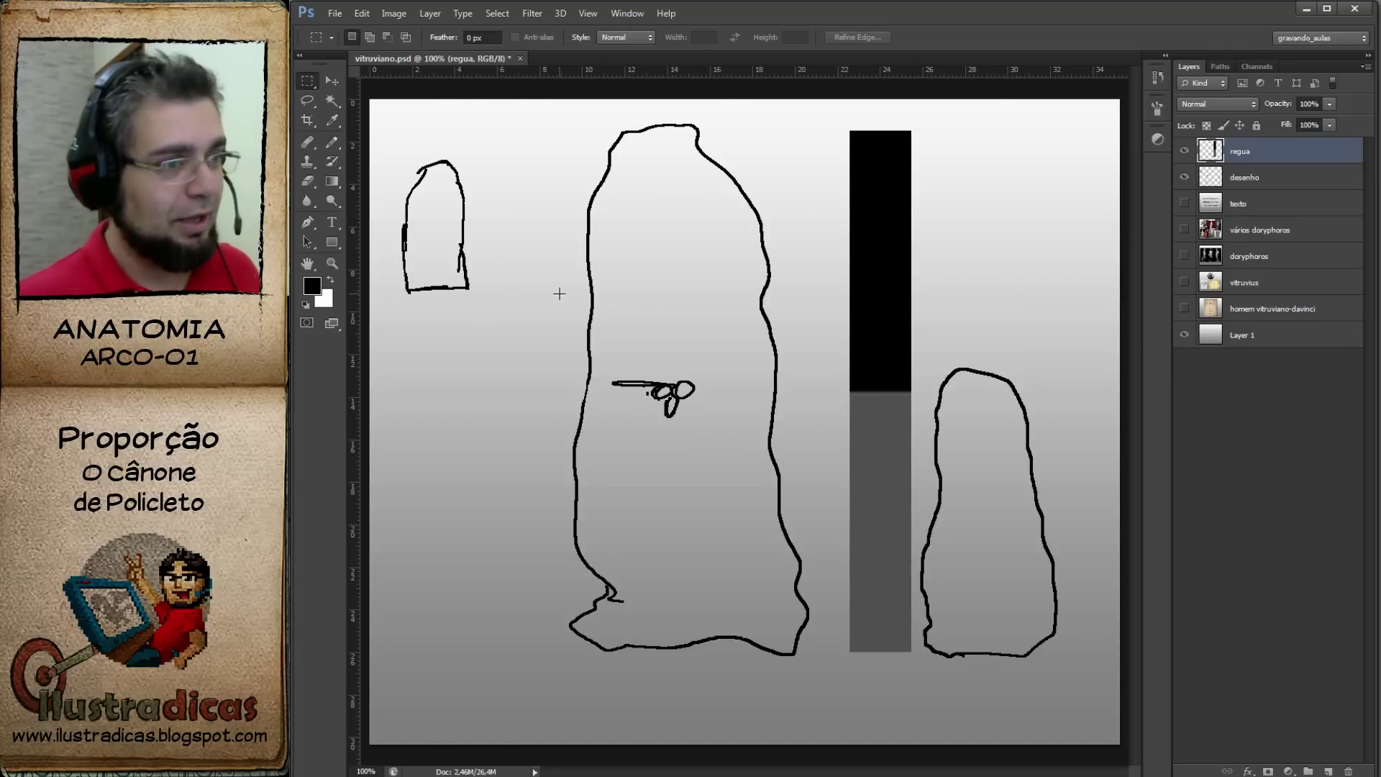
pyautogui.moveTo(555, 292); pyautogui.dragTo(780, 474)
pyautogui.press('Delete')
pyautogui.hotkey('ctrl', 'd')
# Mark the groin line on the middle, small left and right figures, then move the ruler onto the middle figure.
pyautogui.press('v')
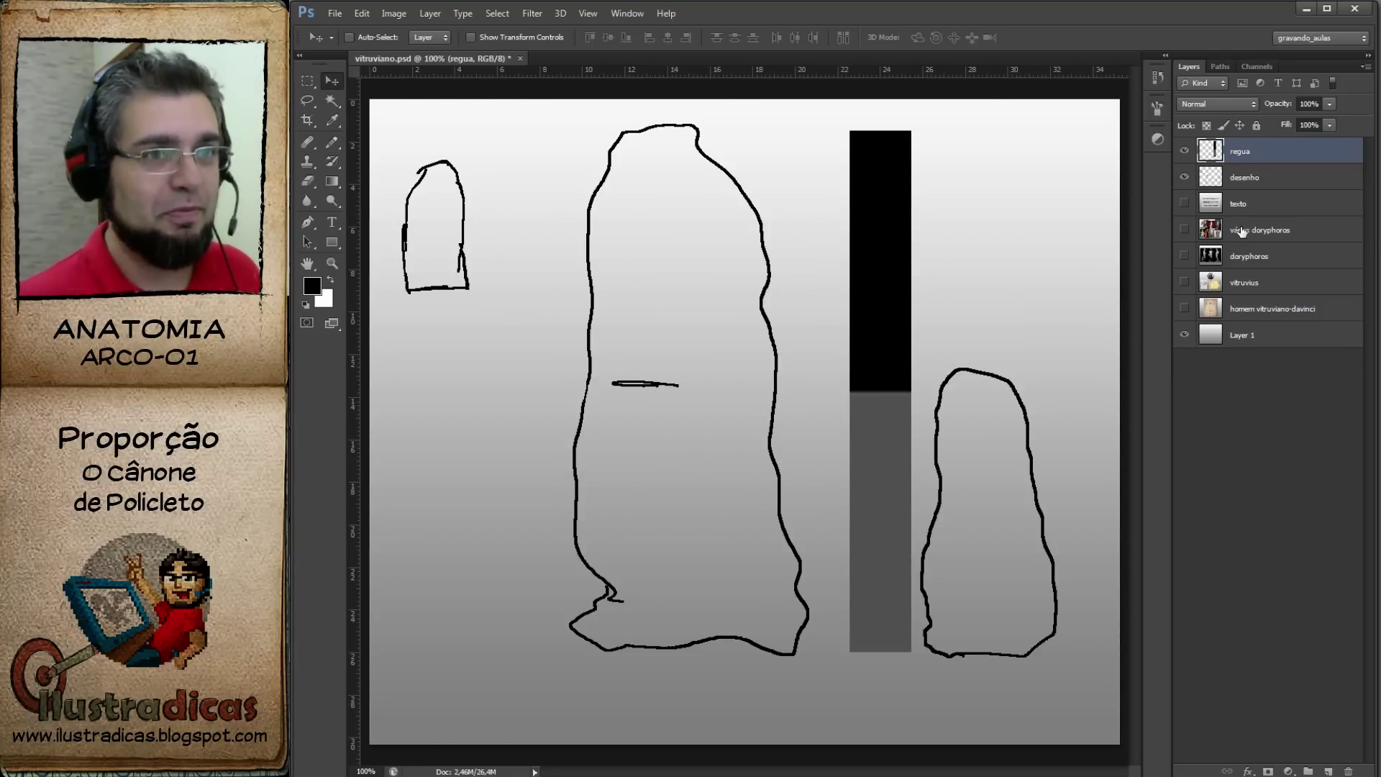
pyautogui.click(1252, 178)
pyautogui.press('b')
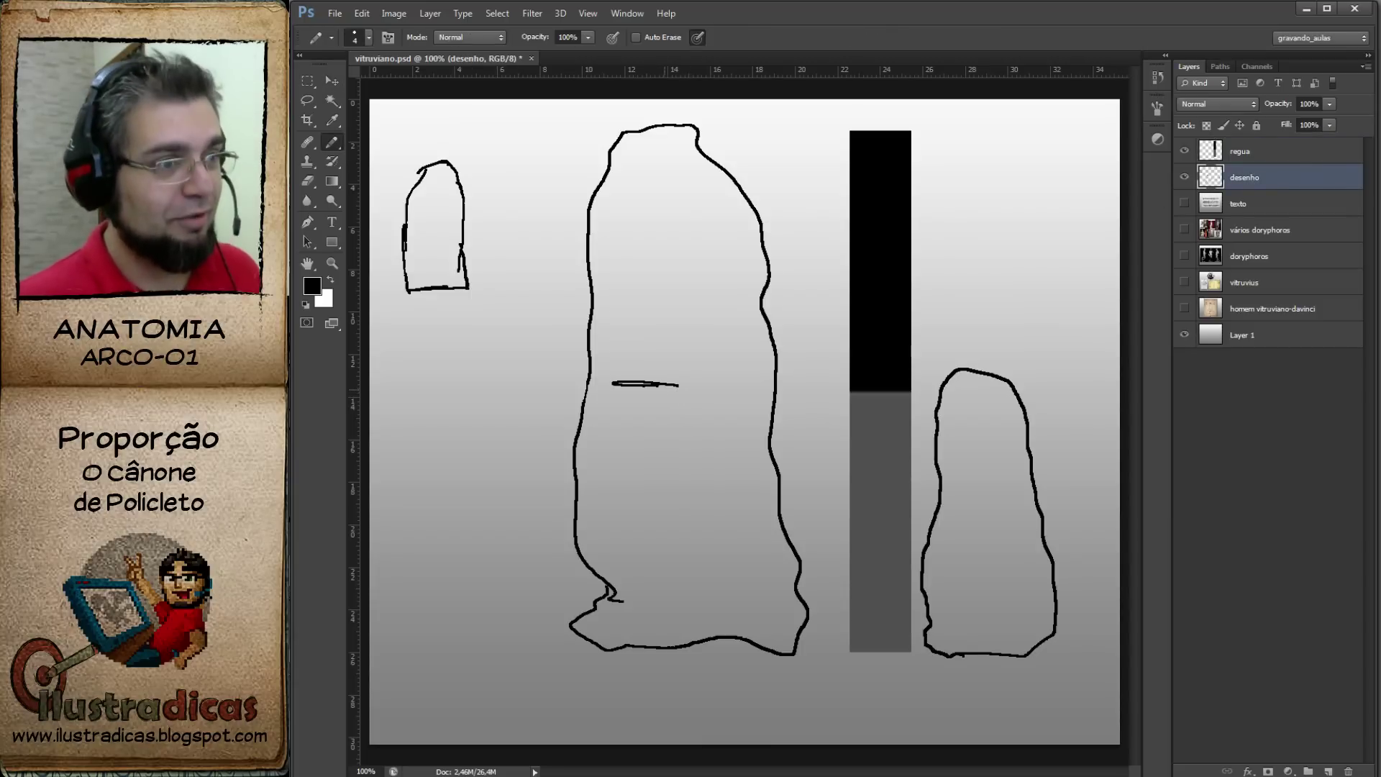
pyautogui.moveTo(677, 393); pyautogui.dragTo(702, 392)
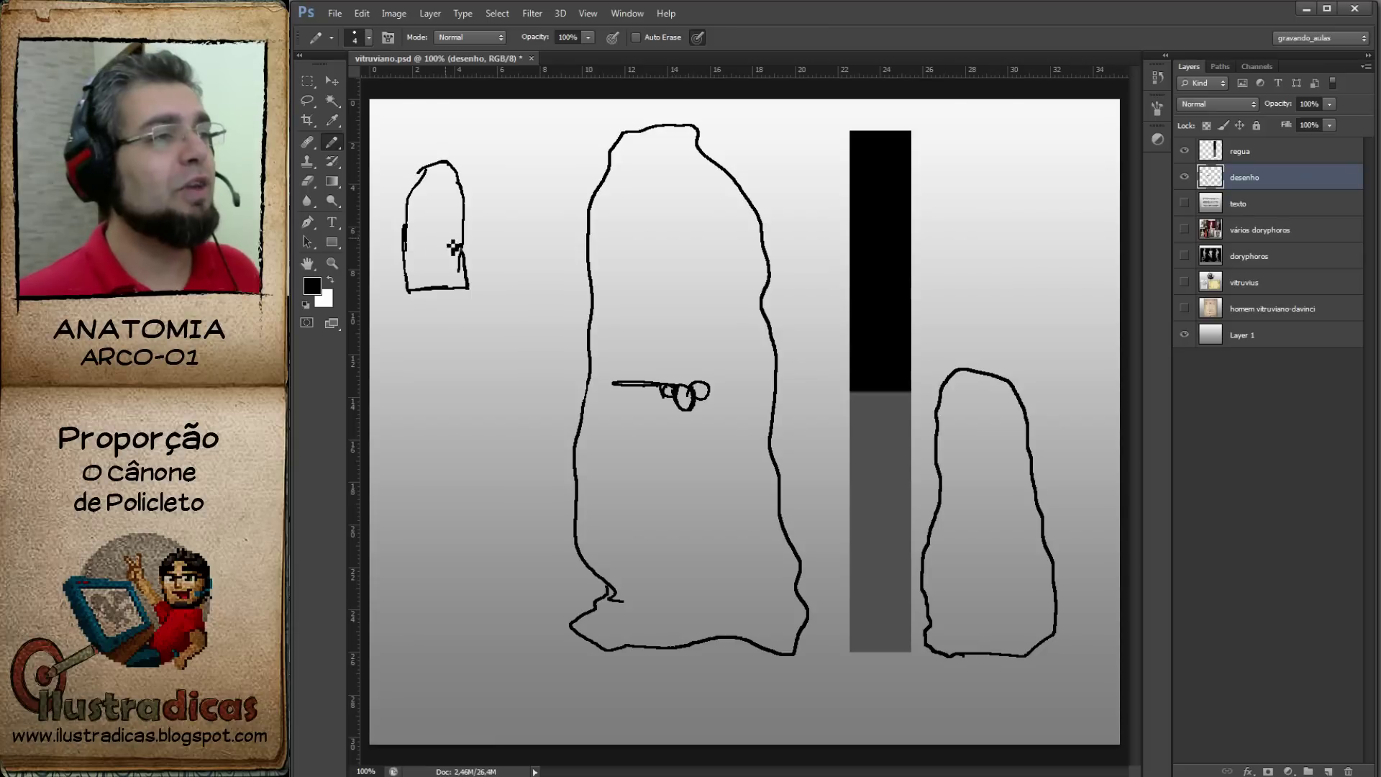
pyautogui.moveTo(412, 231); pyautogui.dragTo(453, 229)
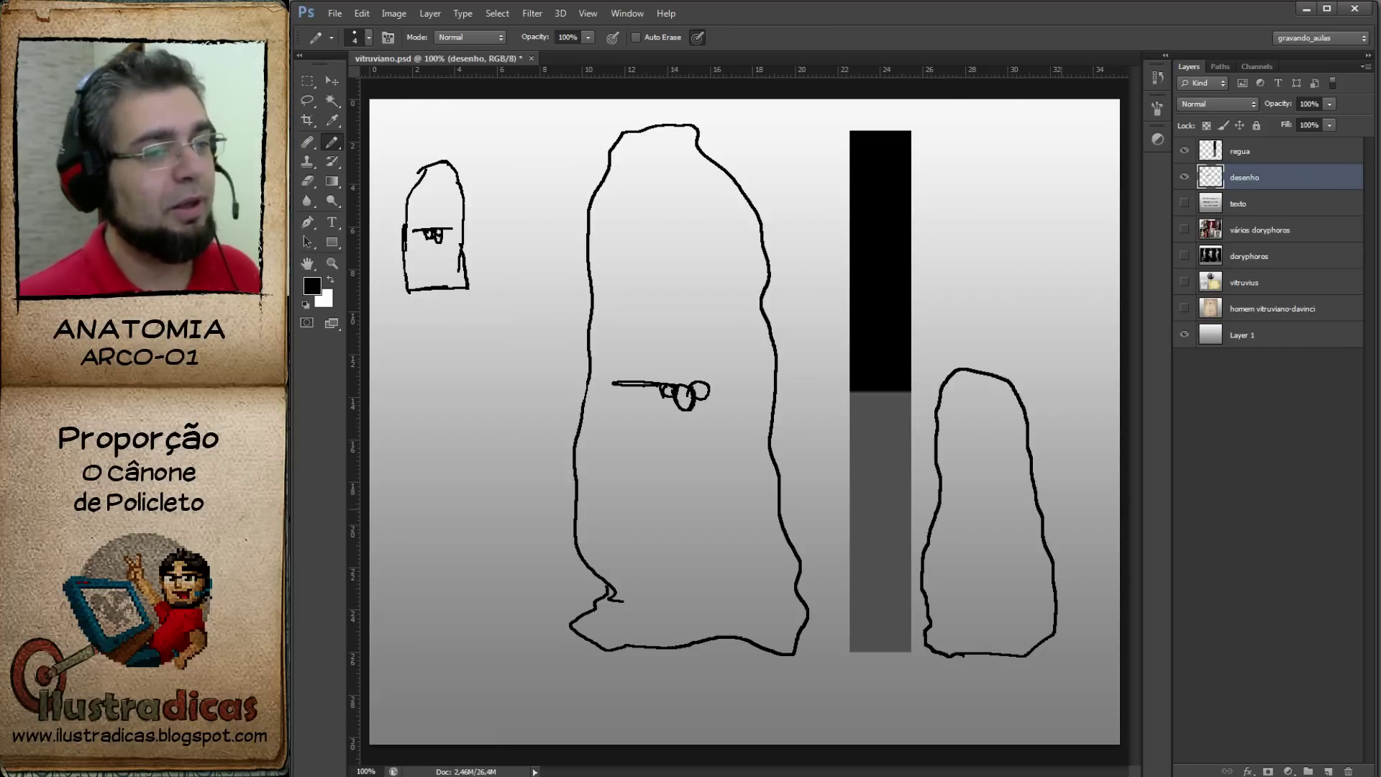
pyautogui.moveTo(1036, 514)
pyautogui.mouseDown()
pyautogui.moveTo(941, 515)
pyautogui.moveTo(1005, 533)
pyautogui.mouseUp()
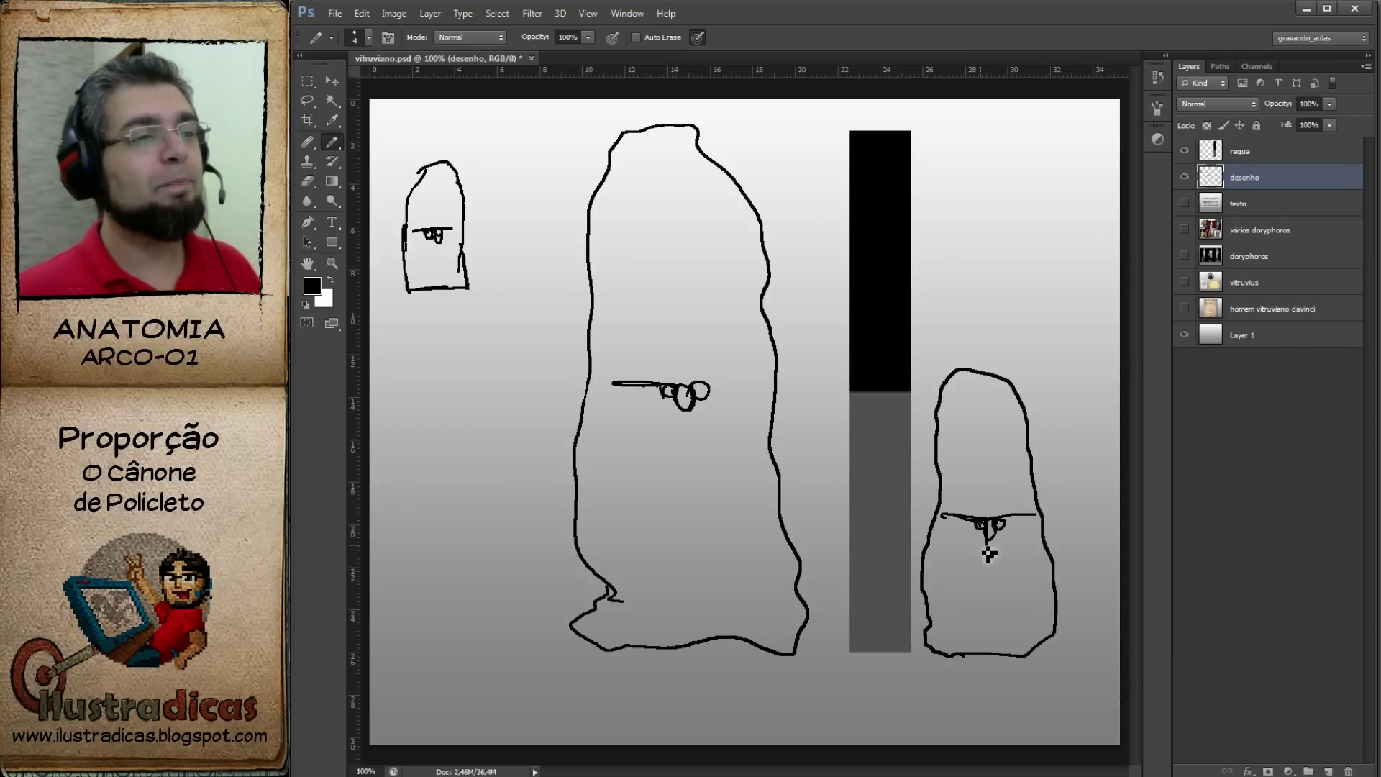
pyautogui.press('v')
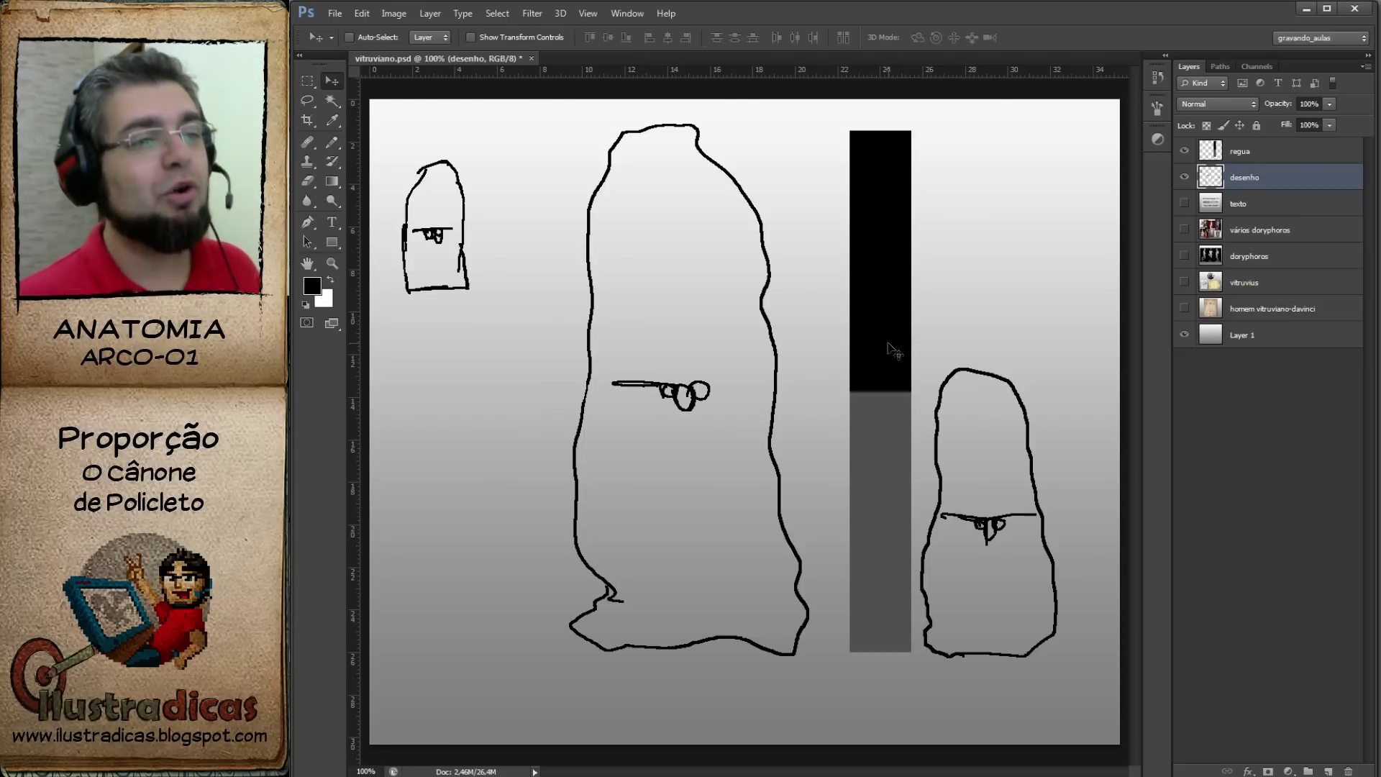
pyautogui.moveTo(892, 350); pyautogui.dragTo(748, 366)
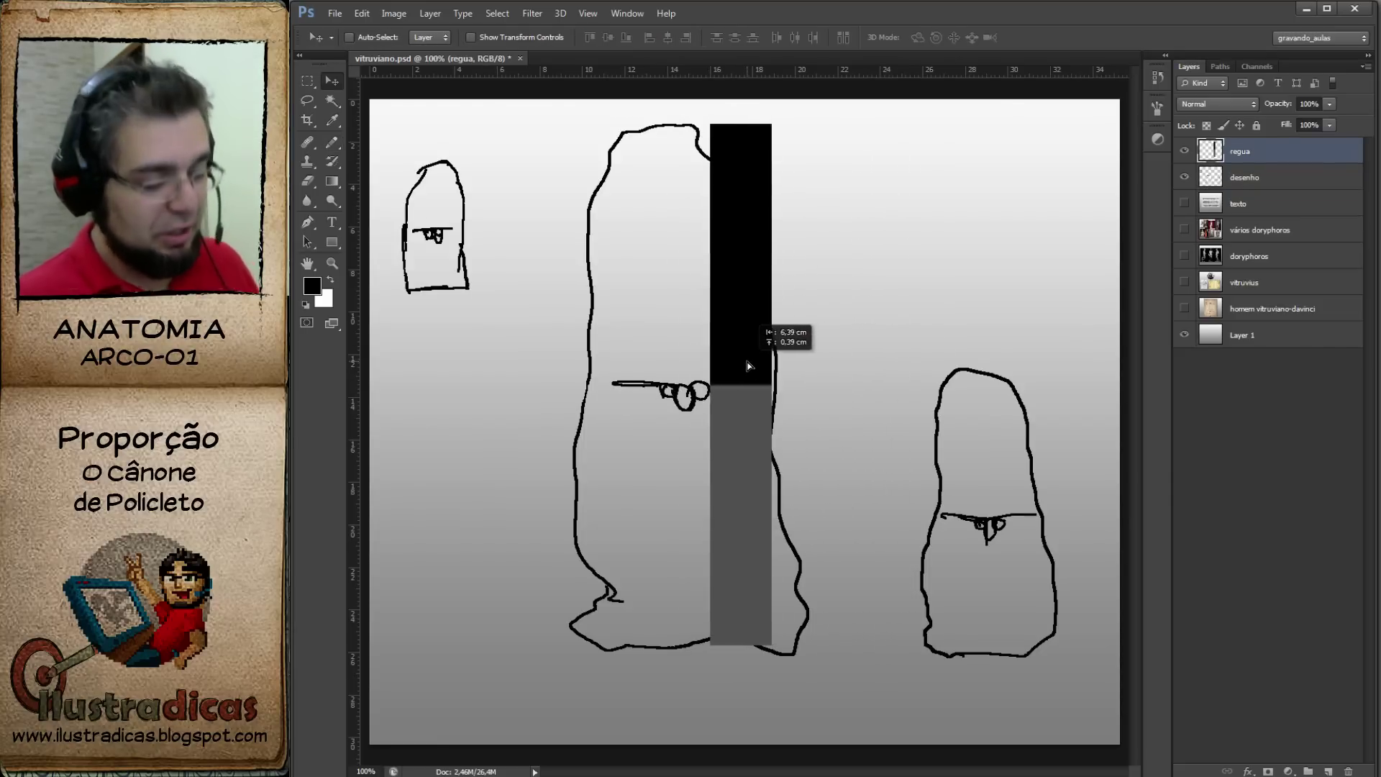
# Move the ruler bar aside and extend the middle figure's groin line to the left.
pyautogui.moveTo(749, 365); pyautogui.dragTo(853, 374)
pyautogui.press('b')
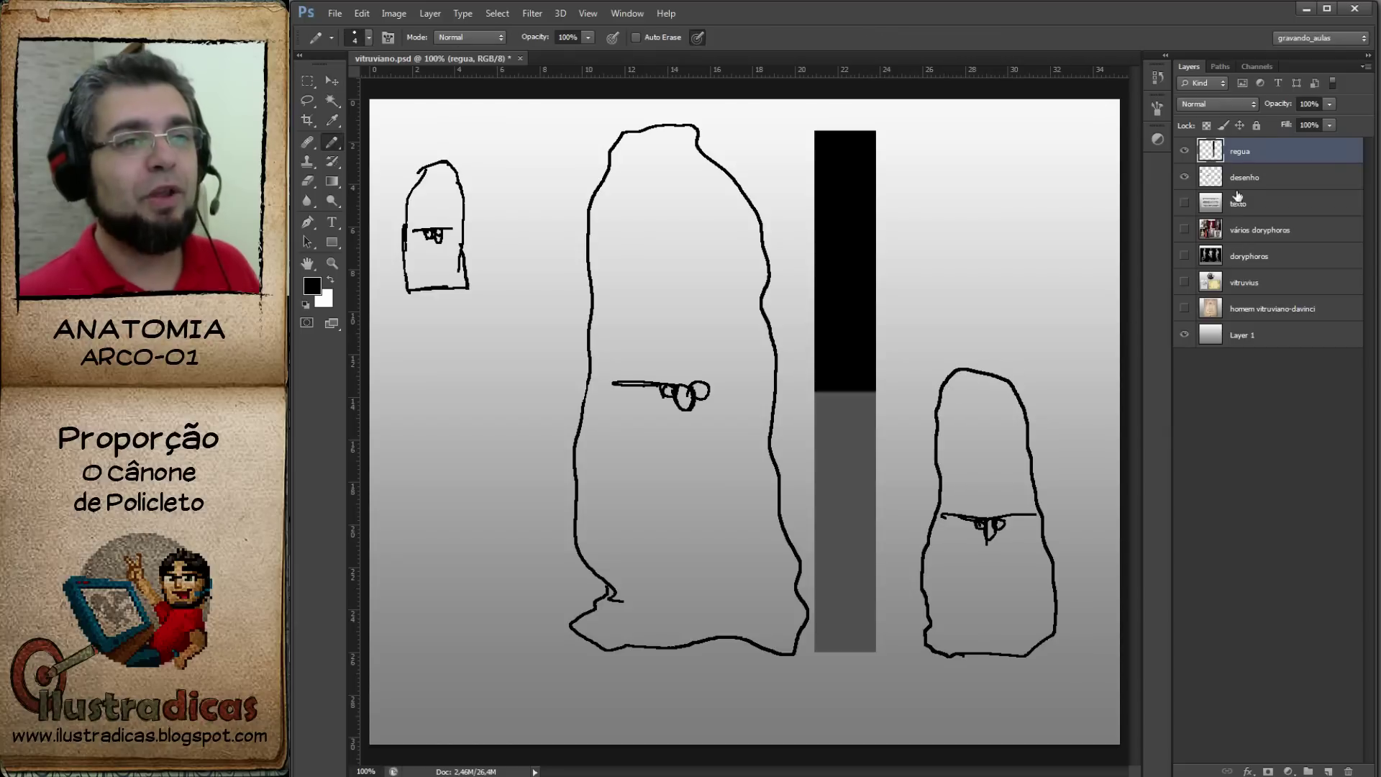
pyautogui.click(1247, 180)
pyautogui.moveTo(612, 383)
pyautogui.mouseDown()
pyautogui.moveTo(496, 397)
pyautogui.moveTo(526, 394)
pyautogui.mouseUp()
# Move the ruler bar to the middle figure's head and shorten it to end at the groin line.
pyautogui.press('v')
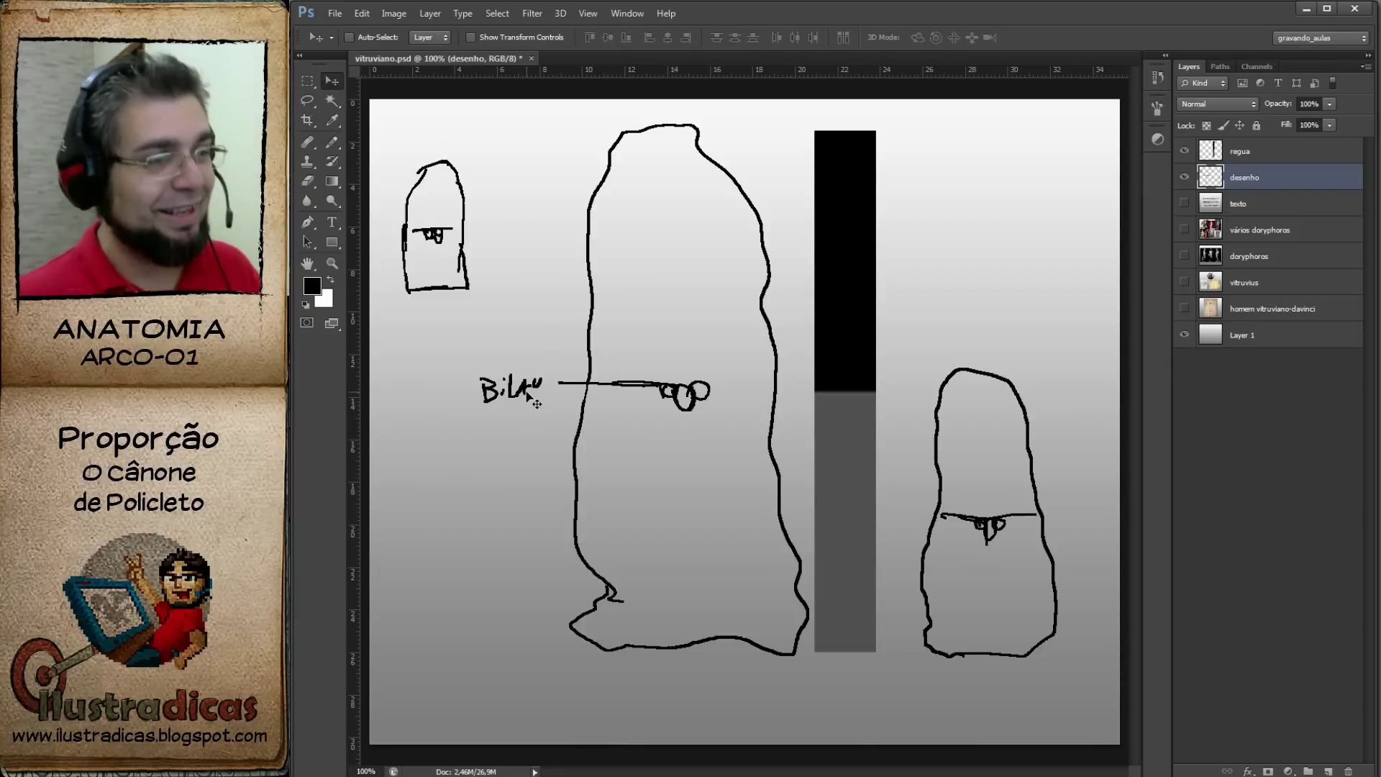
pyautogui.moveTo(857, 382); pyautogui.dragTo(701, 389)
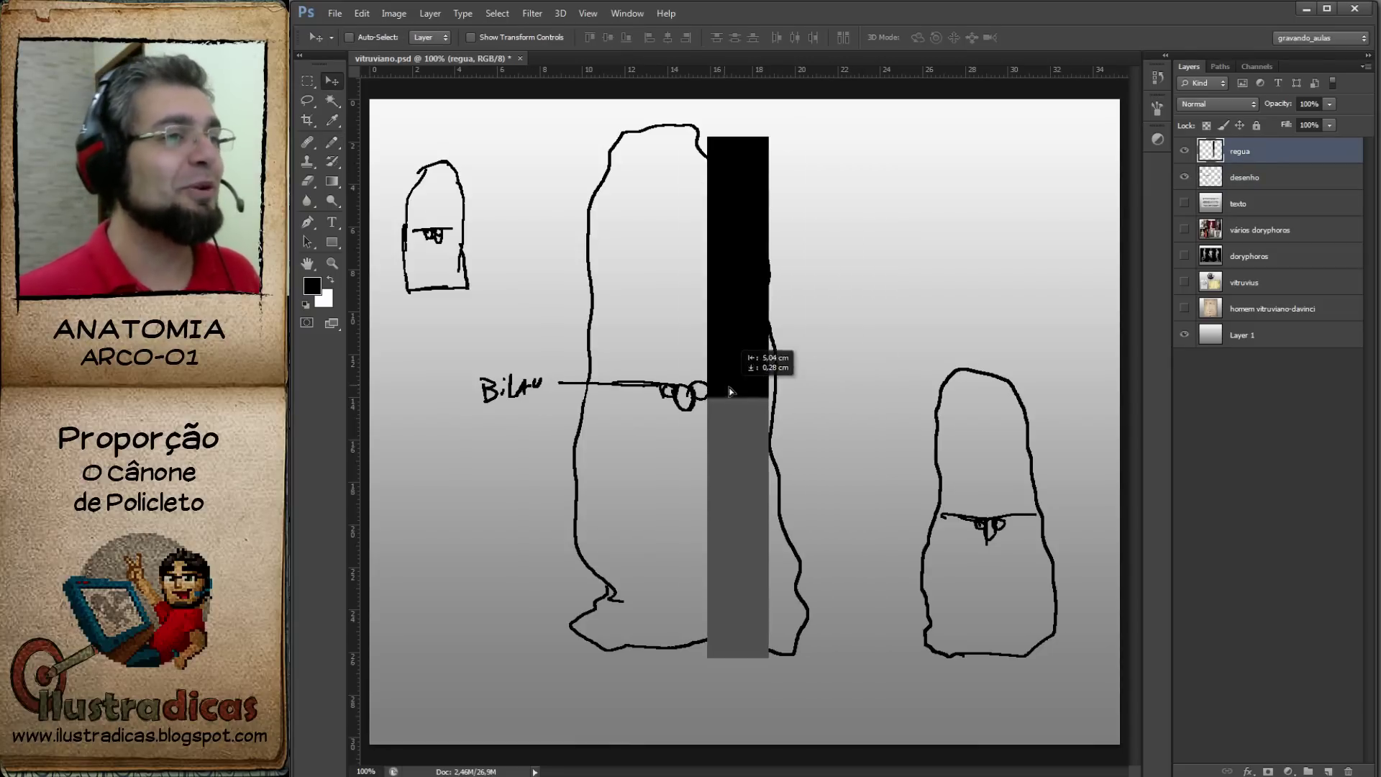
pyautogui.hotkey('ctrl', 't')
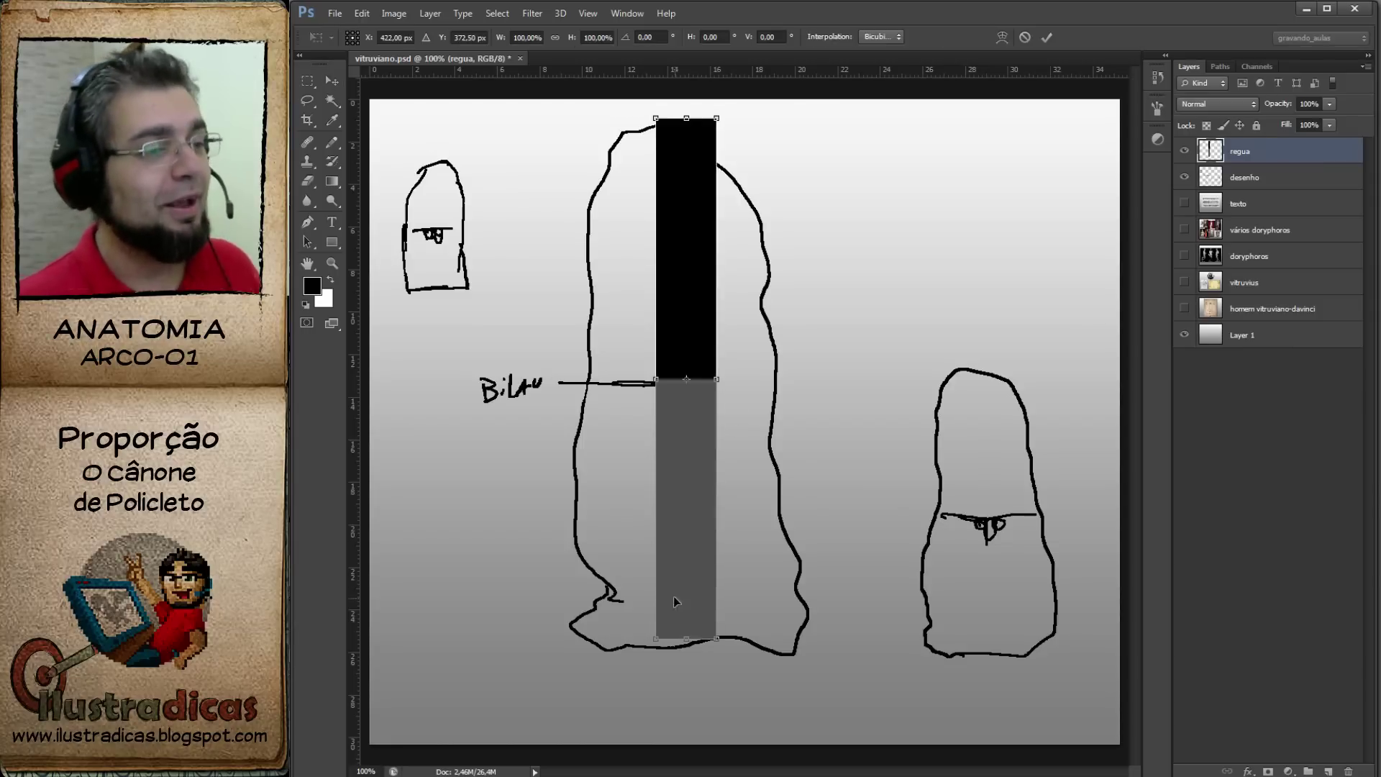
pyautogui.moveTo(687, 638)
pyautogui.mouseDown()
pyautogui.moveTo(714, 370)
pyautogui.moveTo(714, 390)
pyautogui.mouseUp()
pyautogui.press('Return')
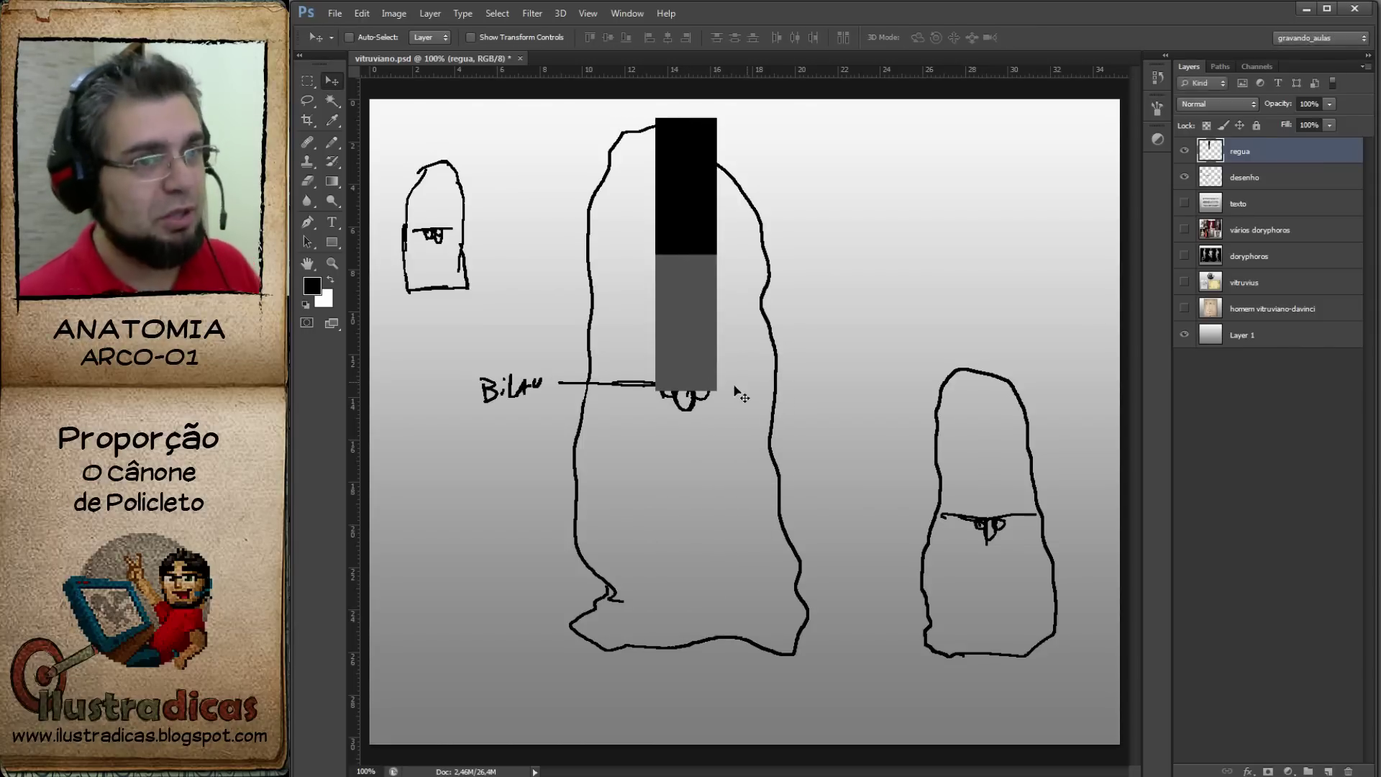
pyautogui.click(1276, 179)
# Draw a division line beside the upper body and a chest dot with the ruler hidden.
pyautogui.press('b')
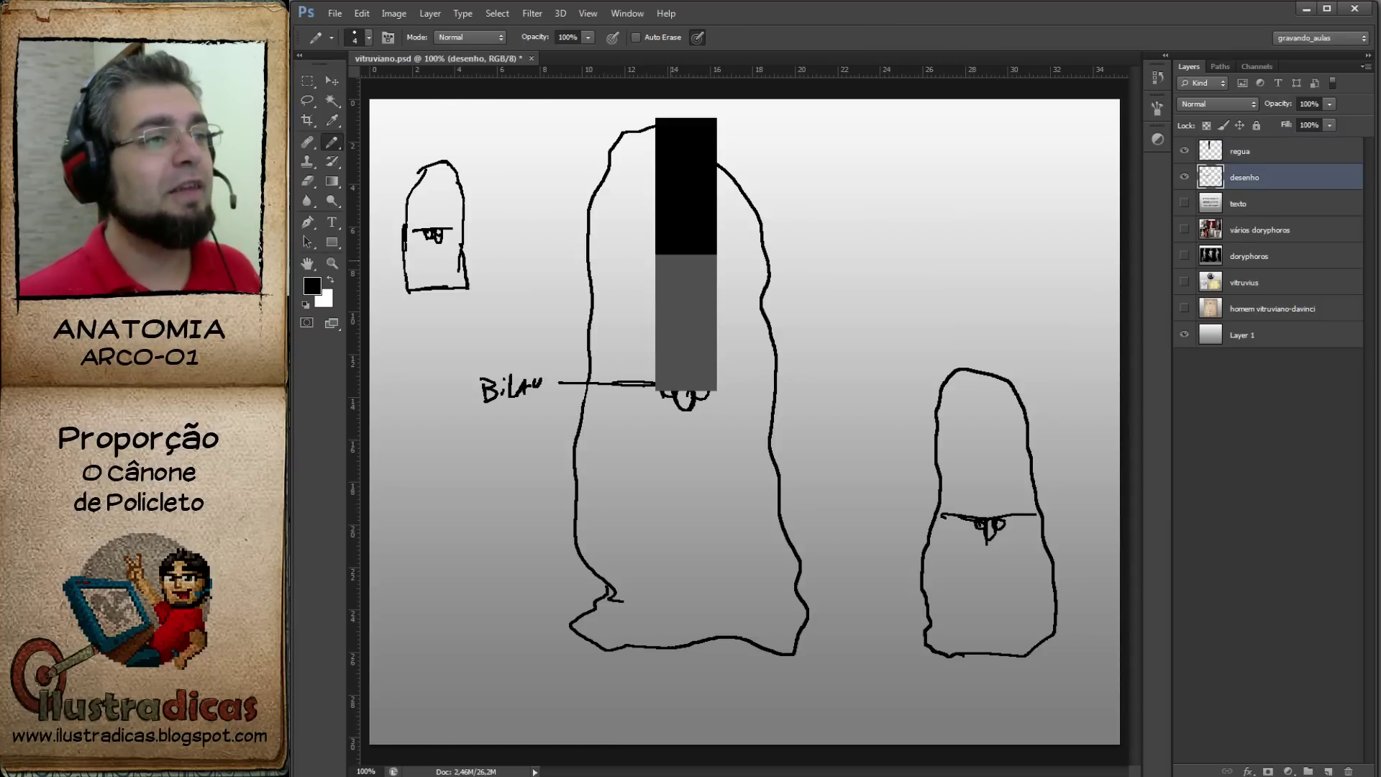
pyautogui.moveTo(525, 254); pyautogui.dragTo(602, 254)
pyautogui.click(1184, 152)
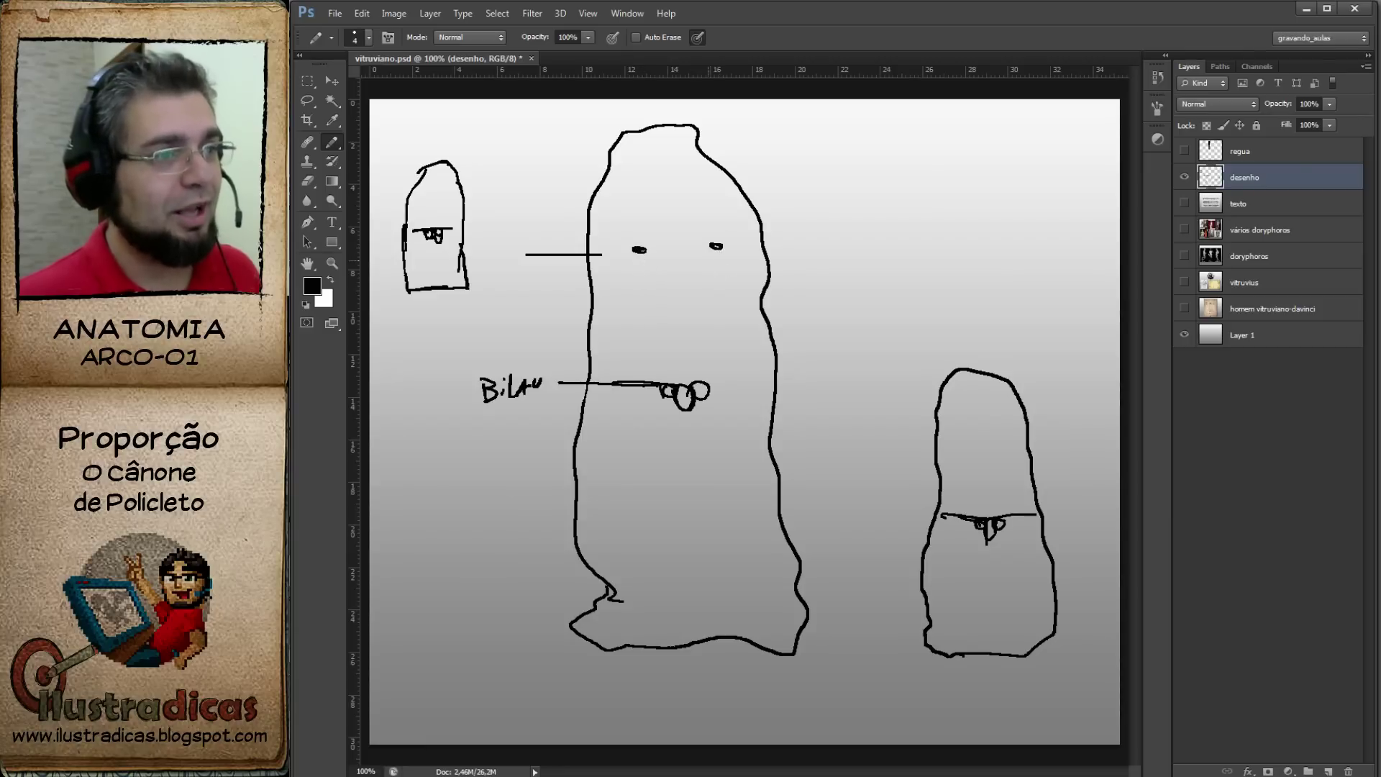
pyautogui.moveTo(712, 245); pyautogui.dragTo(720, 249)
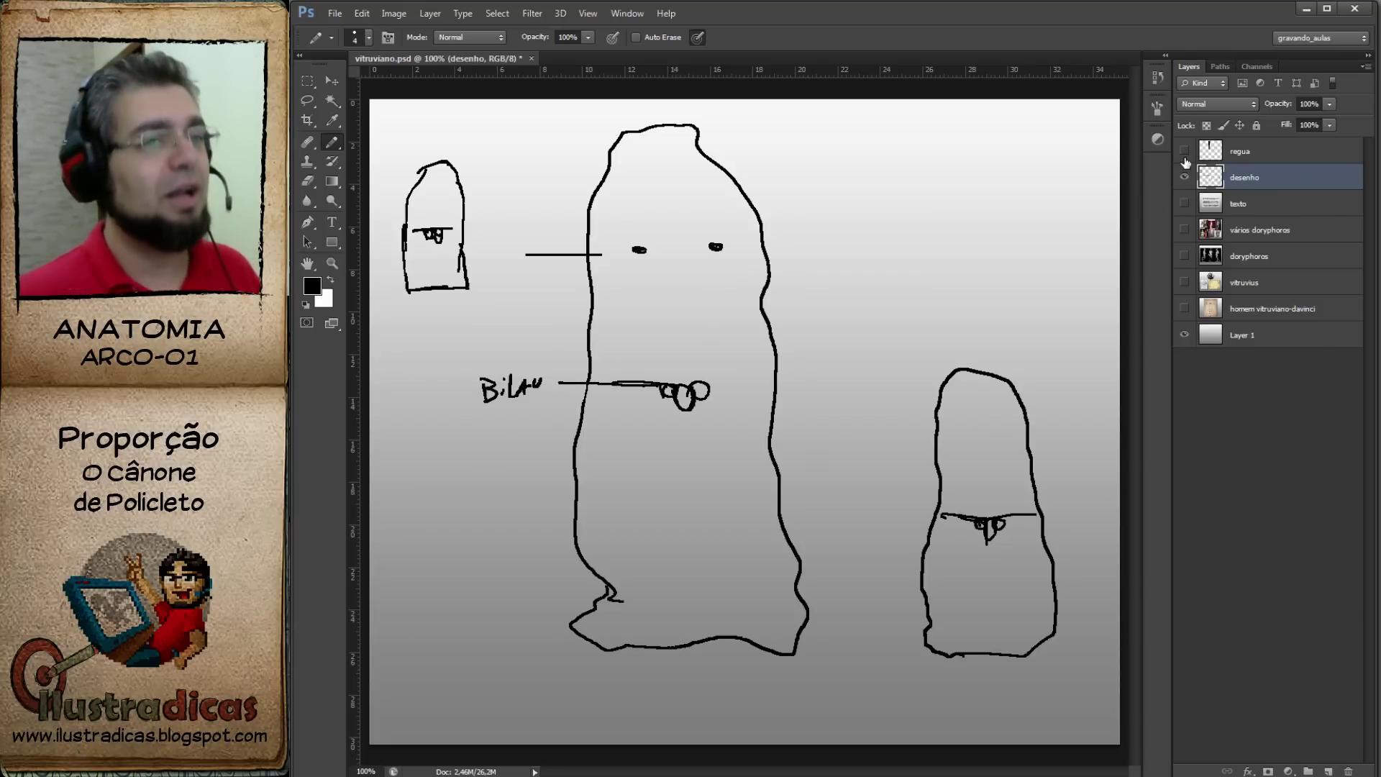
# Move the ruler bar down to the groin line, add two lower-body marks, and hide the ruler.
pyautogui.click(1184, 151)
pyautogui.click(1230, 160)
pyautogui.press('v')
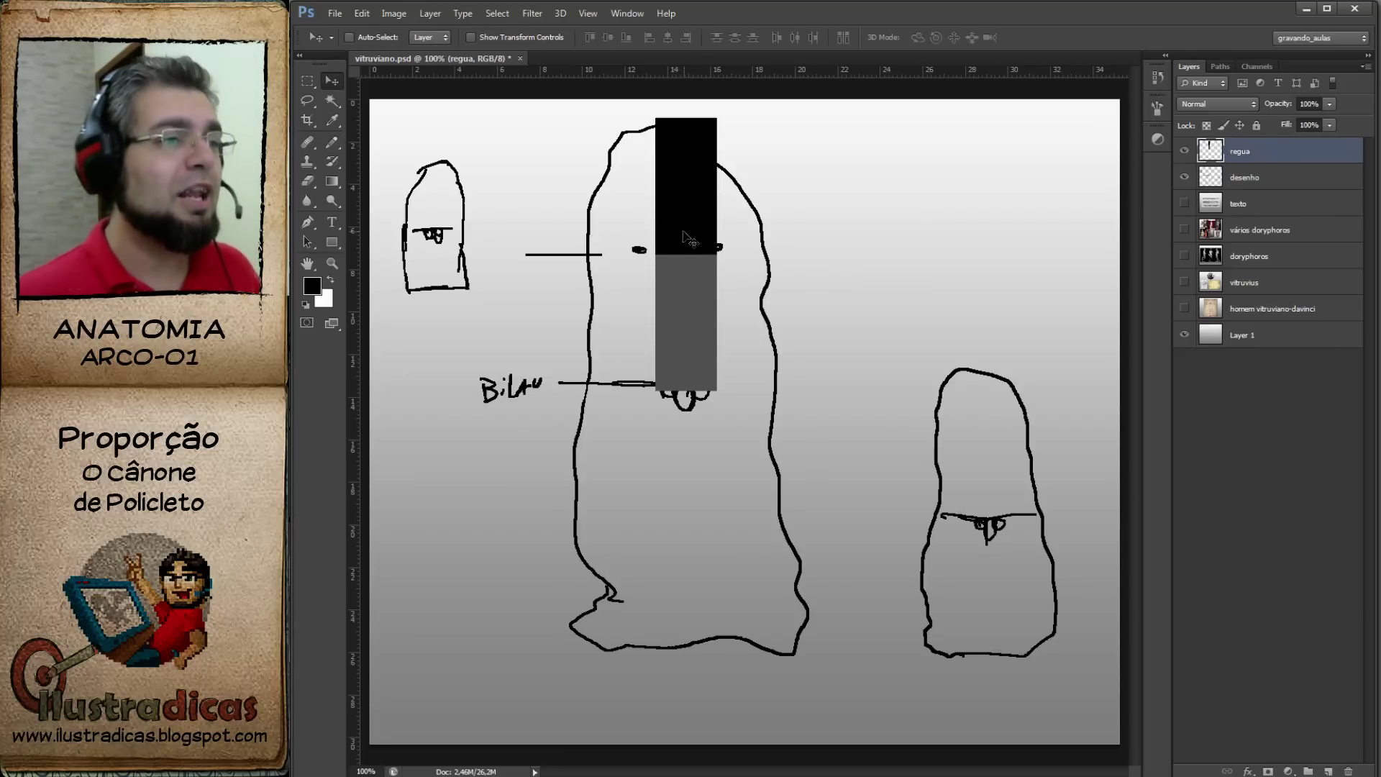
pyautogui.moveTo(683, 232); pyautogui.dragTo(701, 497)
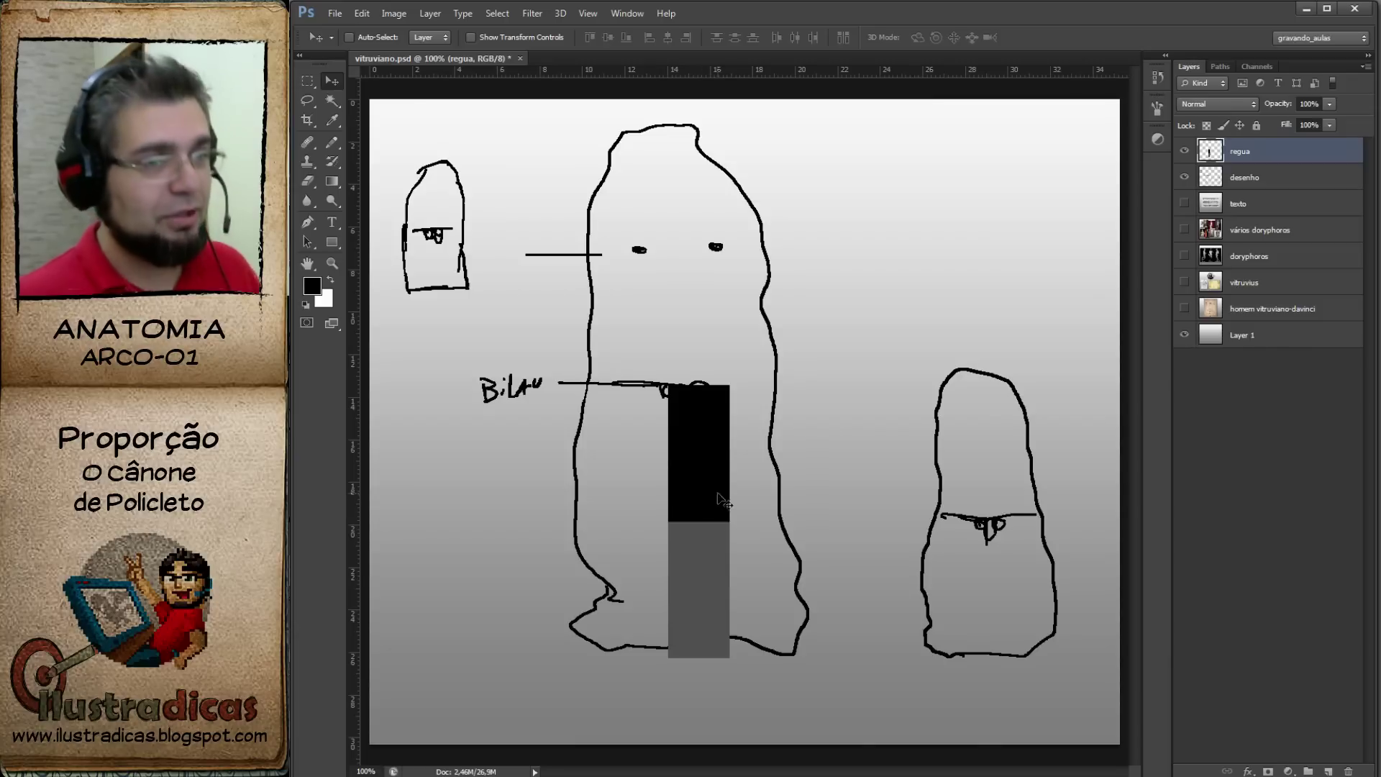
pyautogui.click(1236, 179)
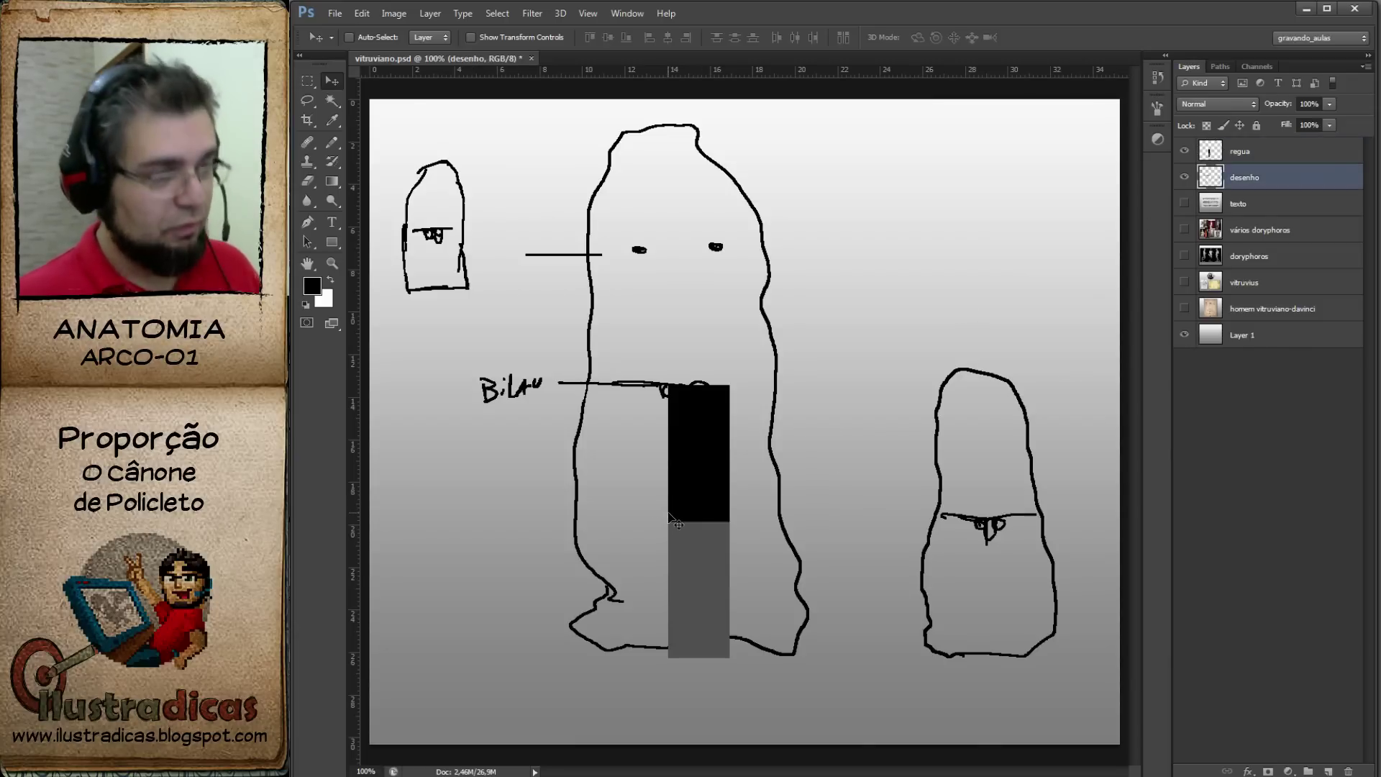
pyautogui.press('b')
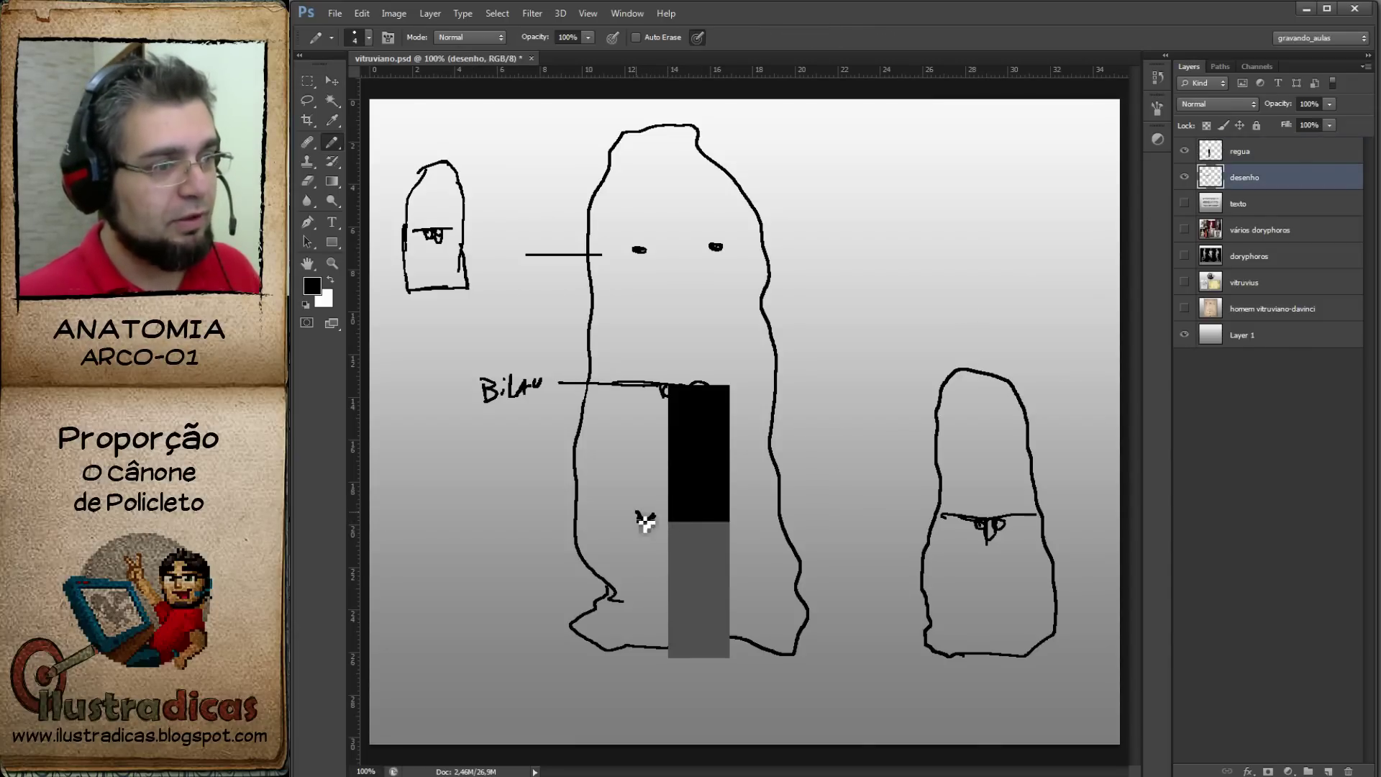
pyautogui.click(1185, 152)
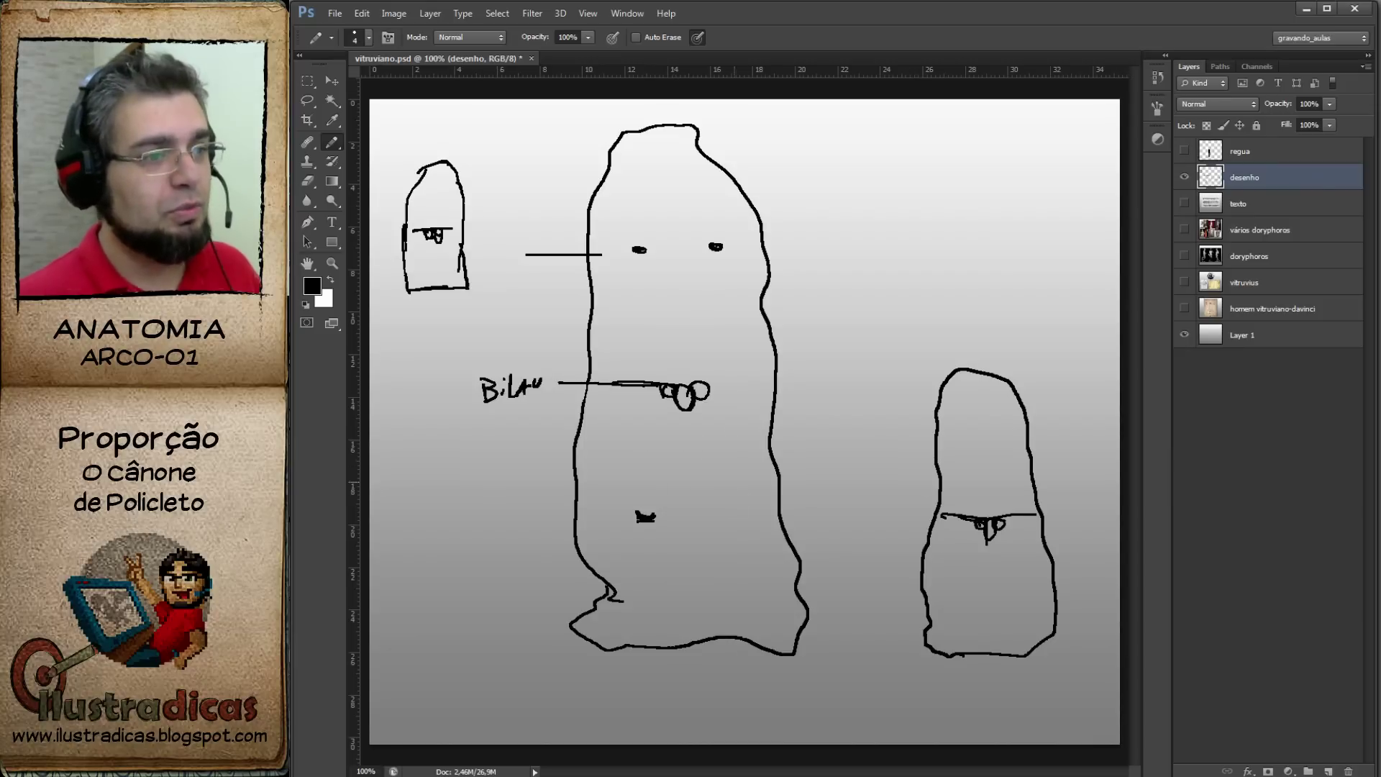
pyautogui.moveTo(707, 509); pyautogui.dragTo(724, 507)
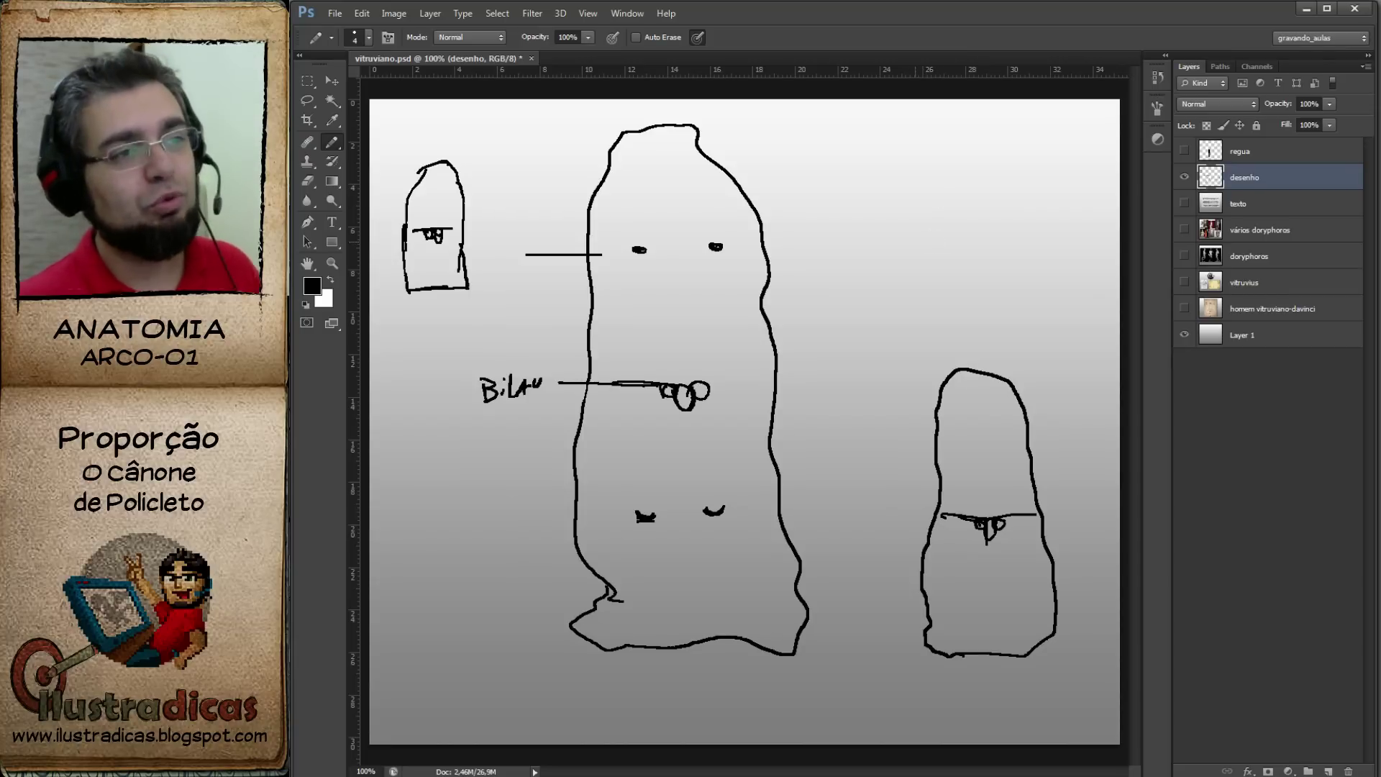
# Sketch a tilted figure at upper right with a head, tick marks and a box at its lower end.
pyautogui.moveTo(878, 312)
pyautogui.mouseDown()
pyautogui.moveTo(983, 236)
pyautogui.moveTo(1017, 147)
pyautogui.mouseUp()
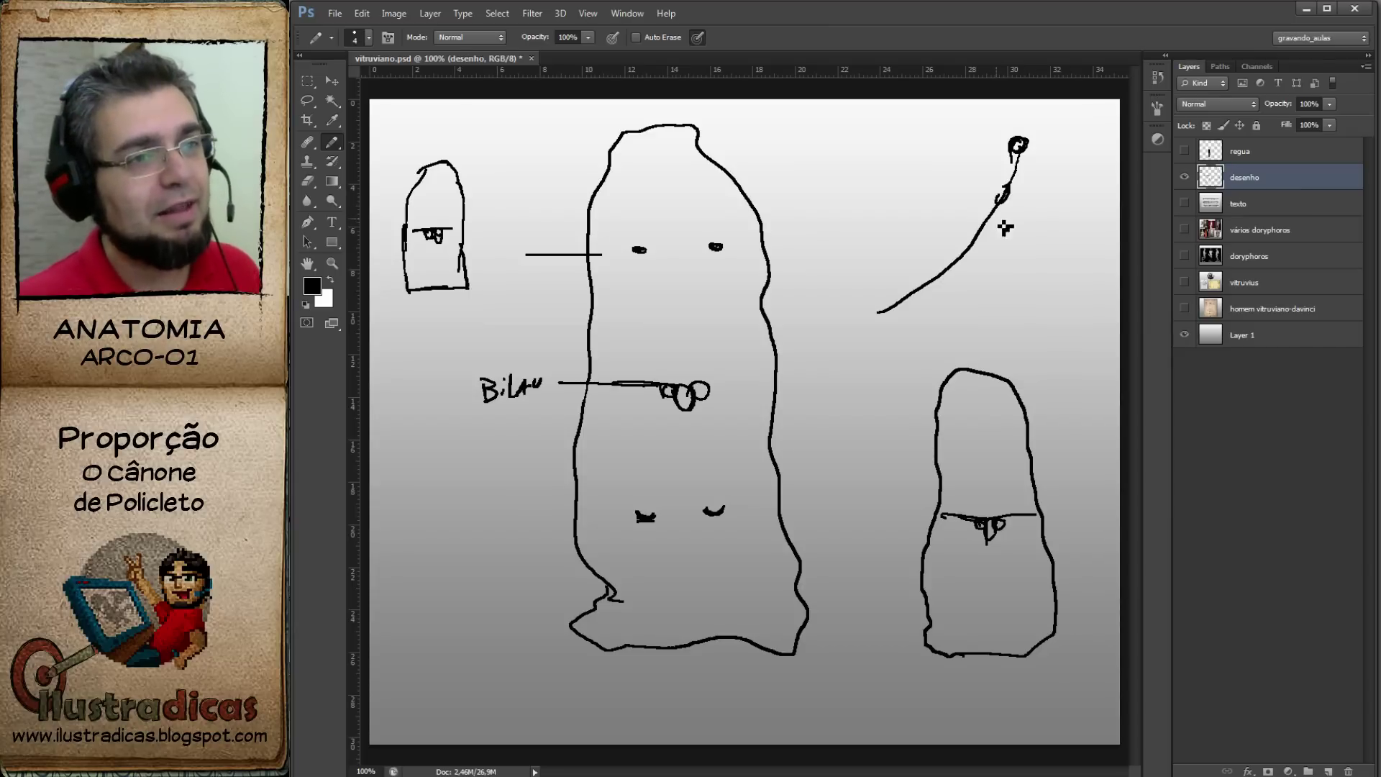
pyautogui.moveTo(1011, 228); pyautogui.dragTo(983, 203)
pyautogui.moveTo(1032, 135)
pyautogui.mouseDown()
pyautogui.moveTo(1002, 198)
pyautogui.moveTo(1011, 216)
pyautogui.mouseUp()
pyautogui.moveTo(873, 298); pyautogui.dragTo(887, 333)
pyautogui.moveTo(938, 263); pyautogui.dragTo(945, 285)
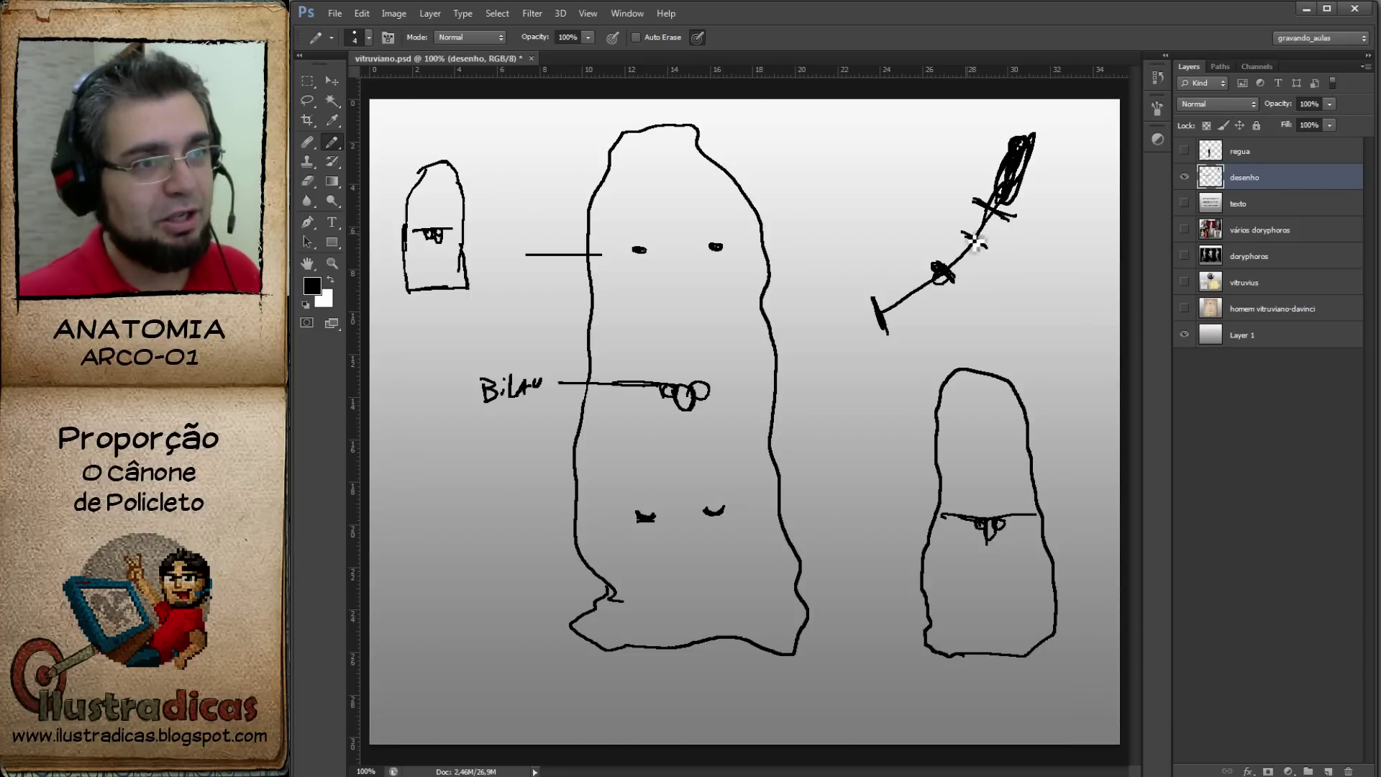
pyautogui.moveTo(976, 243); pyautogui.dragTo(986, 248)
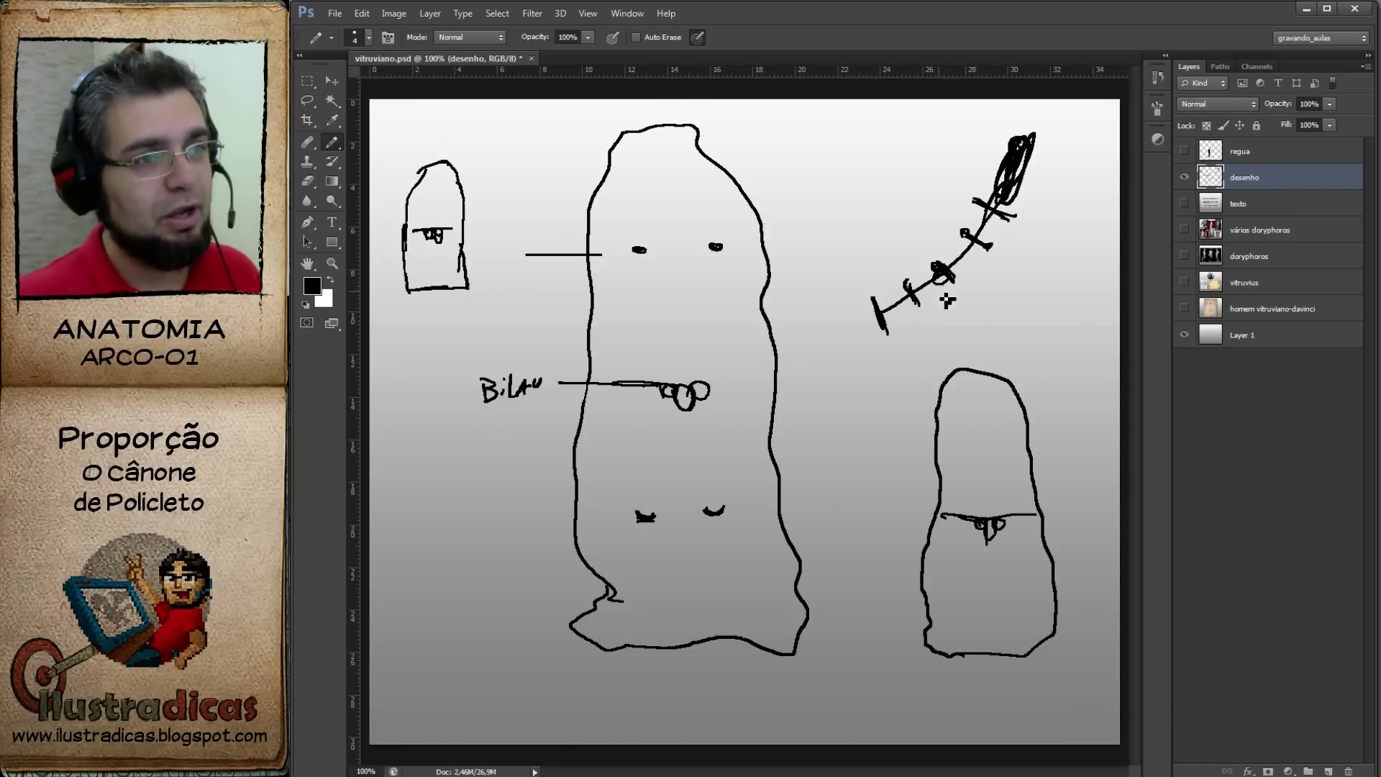
pyautogui.moveTo(947, 300); pyautogui.dragTo(864, 303)
pyautogui.moveTo(938, 273)
pyautogui.mouseDown()
pyautogui.moveTo(868, 311)
pyautogui.moveTo(885, 332)
pyautogui.mouseUp()
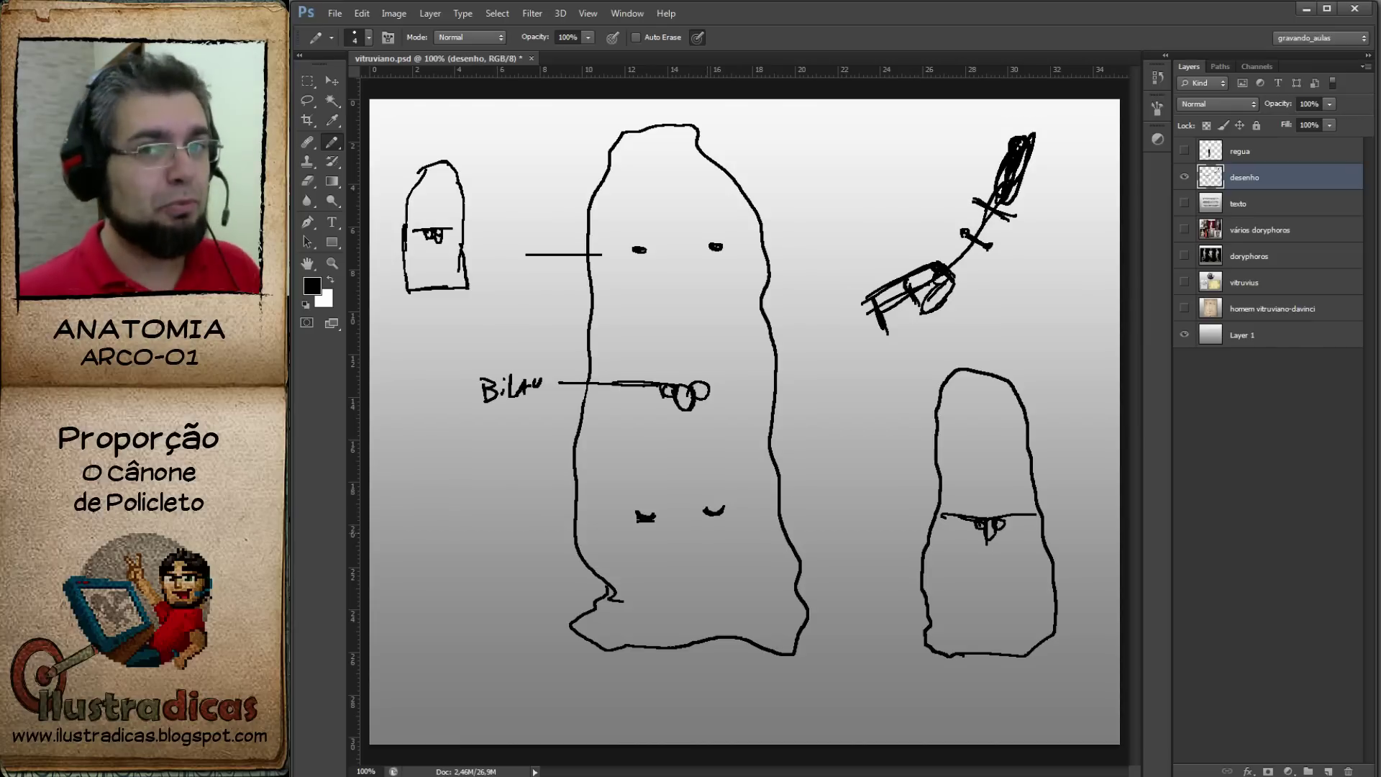
# Draw a second sketch with a loop, arc, curved and L-shaped strokes, and a thickened left vertical.
pyautogui.moveTo(845, 137)
pyautogui.mouseDown()
pyautogui.moveTo(850, 250)
pyautogui.moveTo(867, 244)
pyautogui.mouseUp()
pyautogui.moveTo(863, 191)
pyautogui.mouseDown()
pyautogui.moveTo(835, 191)
pyautogui.moveTo(842, 248)
pyautogui.mouseUp()
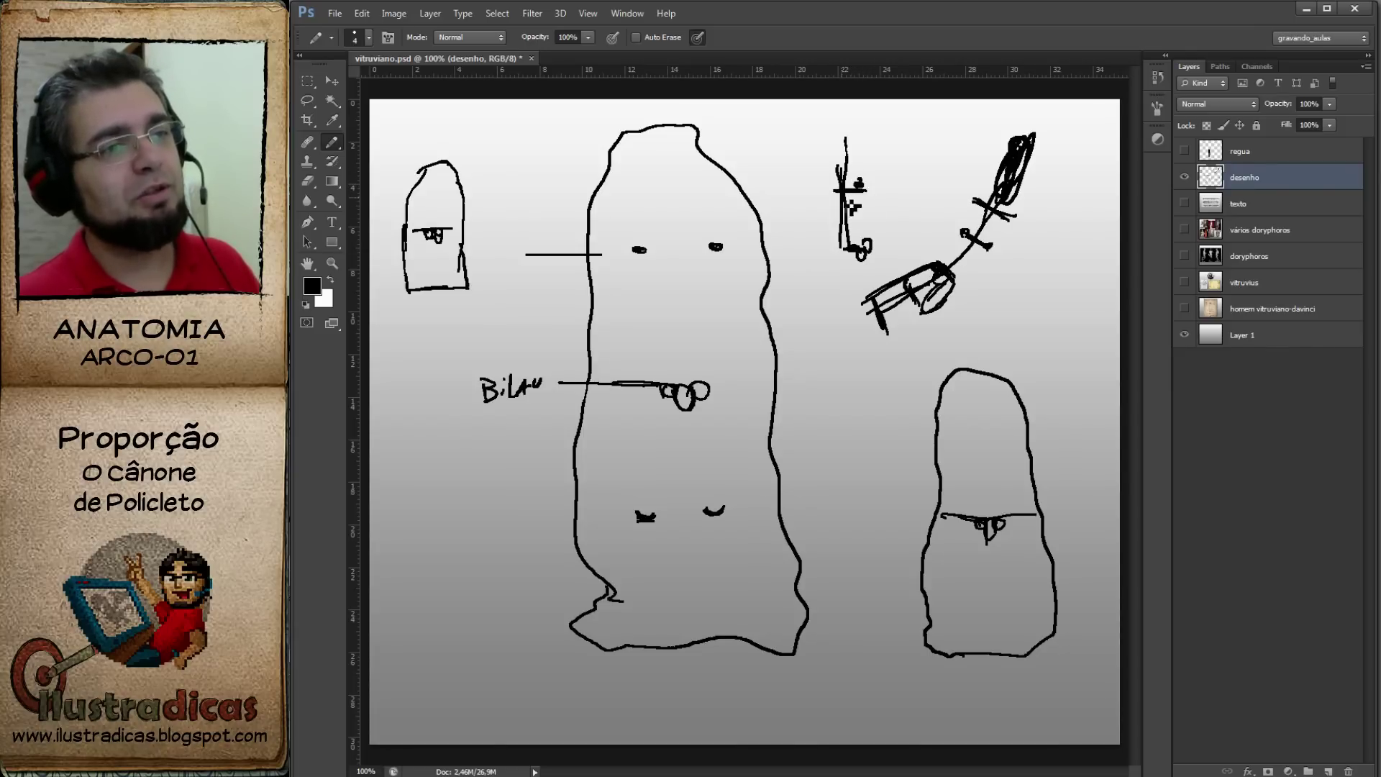
pyautogui.moveTo(856, 188)
pyautogui.mouseDown()
pyautogui.moveTo(921, 234)
pyautogui.moveTo(912, 257)
pyautogui.mouseUp()
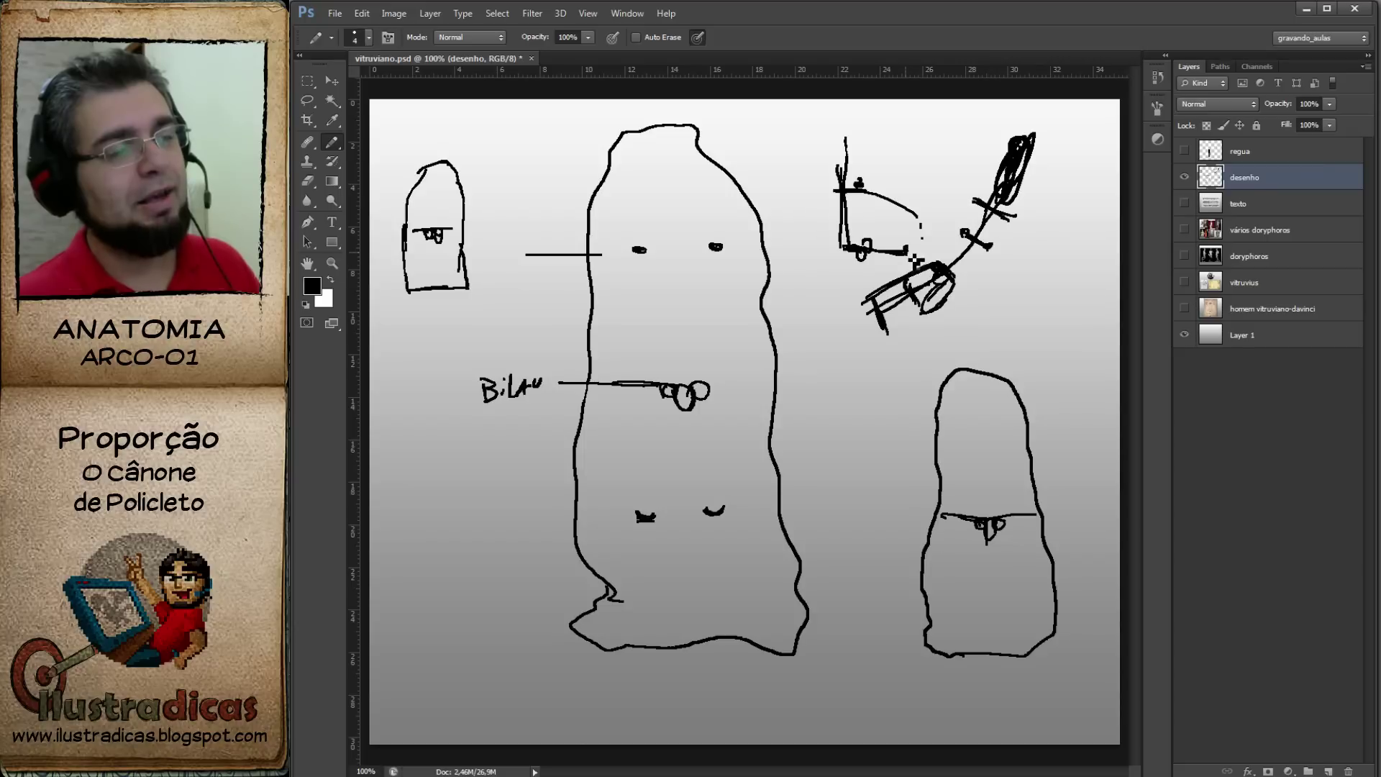
pyautogui.moveTo(838, 251); pyautogui.dragTo(872, 306)
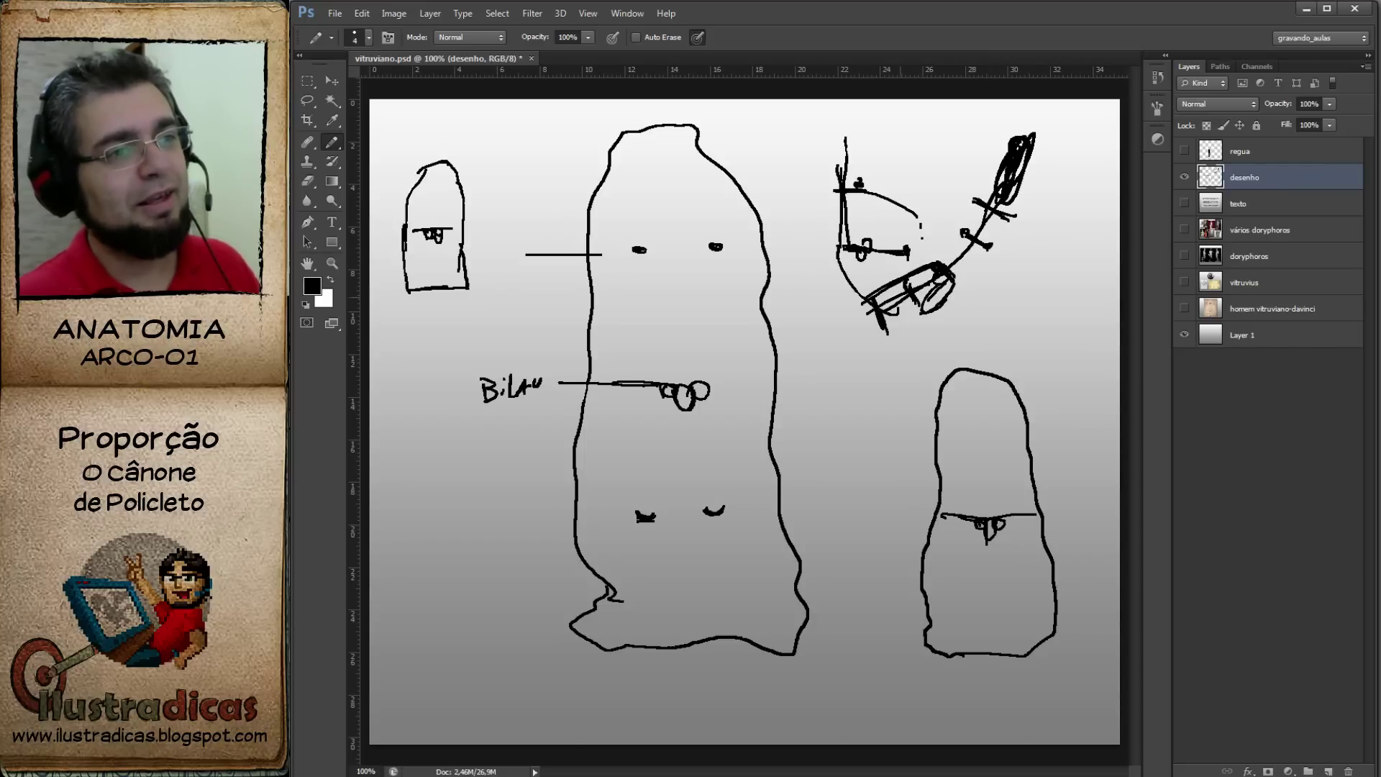
pyautogui.moveTo(903, 252)
pyautogui.mouseDown()
pyautogui.moveTo(901, 324)
pyautogui.moveTo(928, 324)
pyautogui.mouseUp()
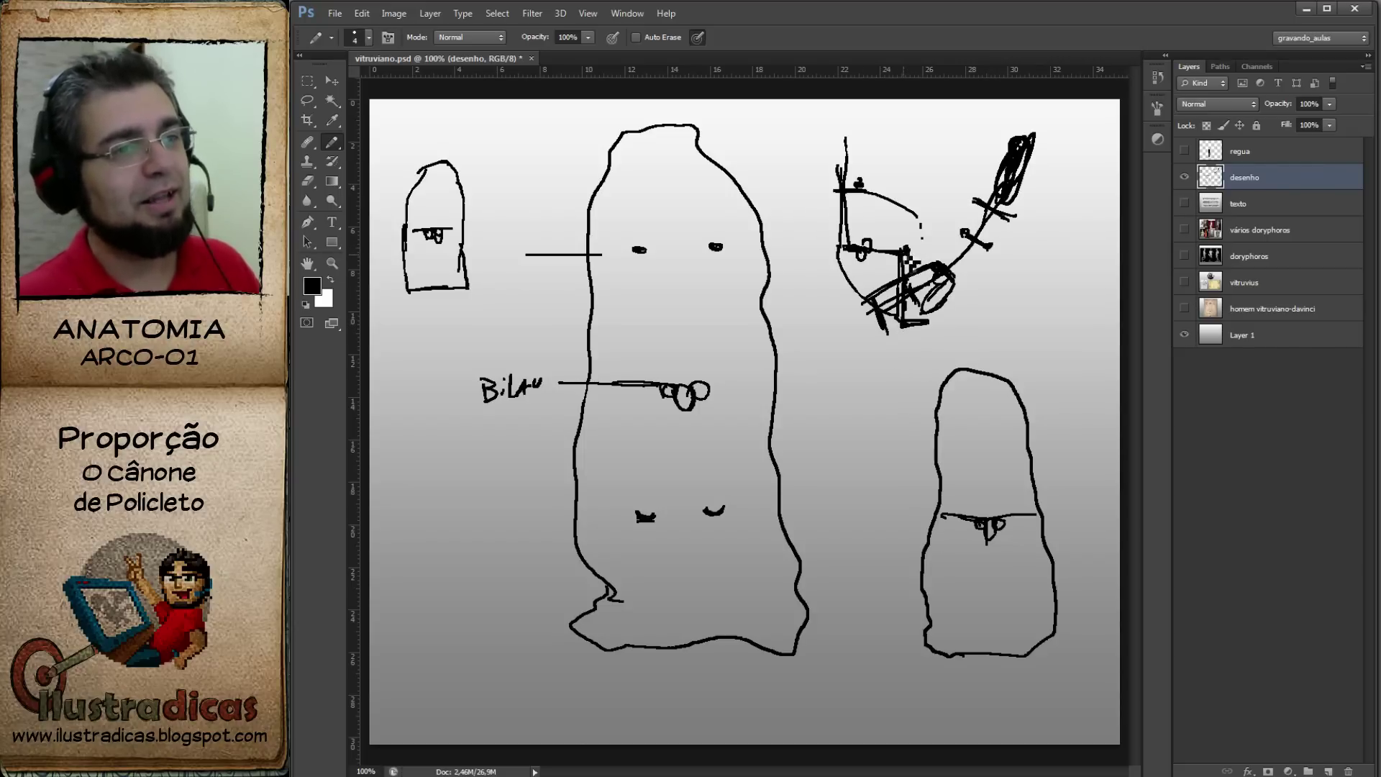
pyautogui.moveTo(844, 245)
pyautogui.mouseDown()
pyautogui.moveTo(848, 138)
pyautogui.moveTo(862, 144)
pyautogui.mouseUp()
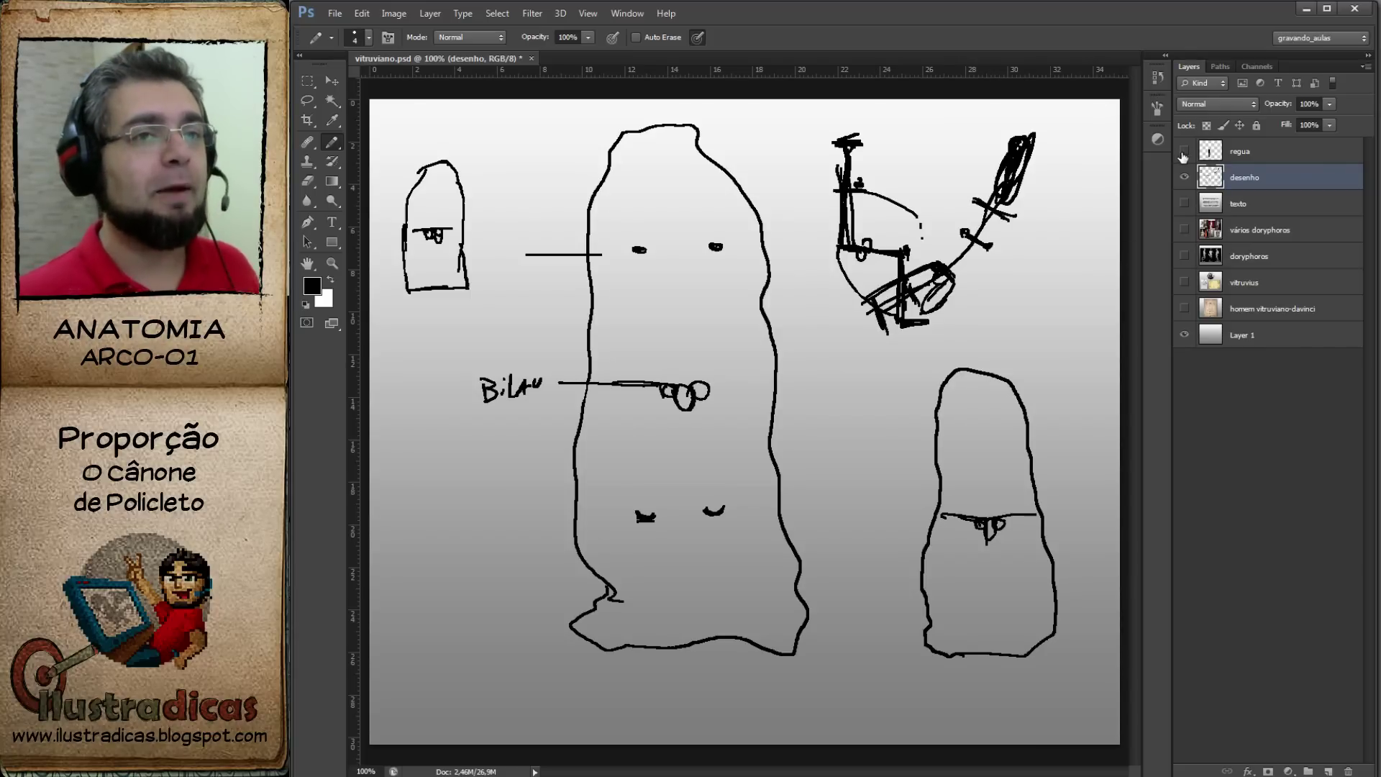
# Show the regua bar and pencil division marks on the small left and right figures.
pyautogui.click(1183, 151)
pyautogui.click(1245, 151)
pyautogui.press('v')
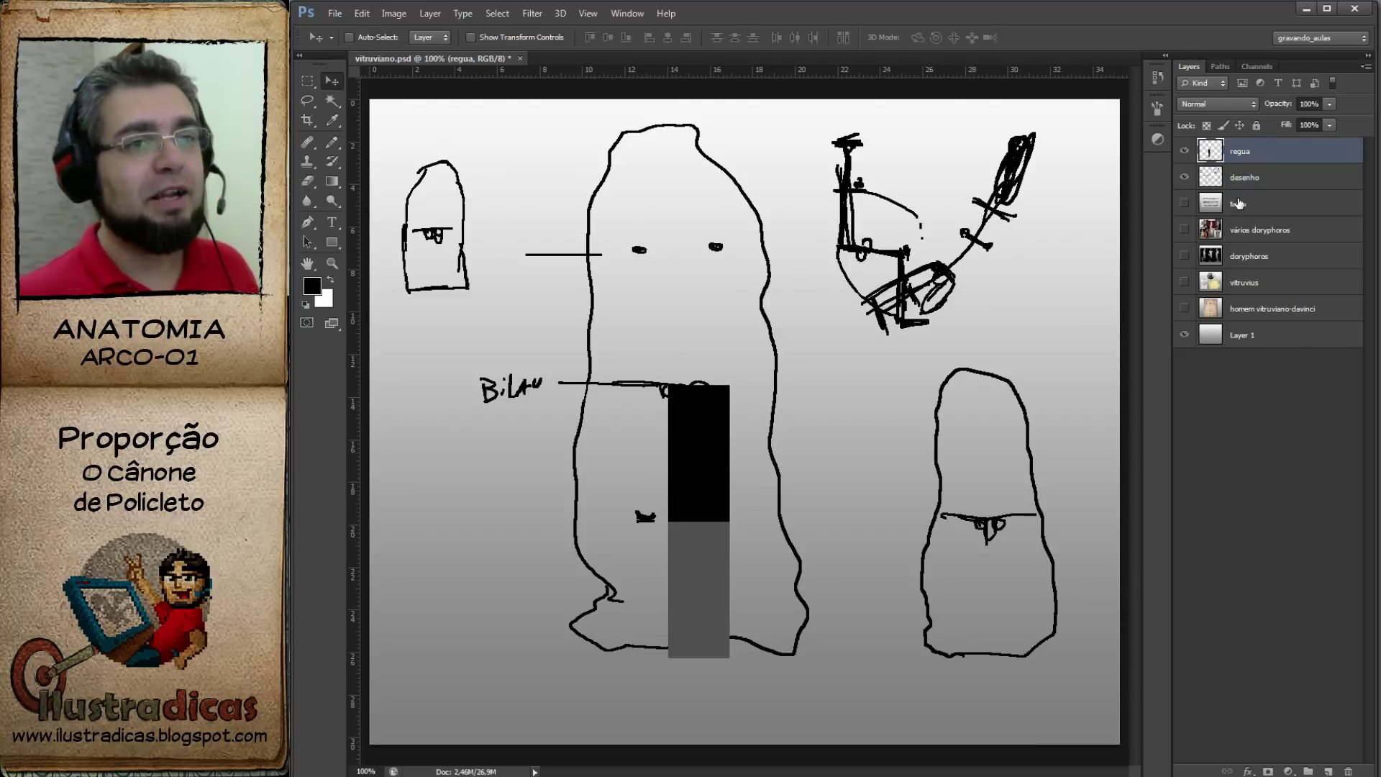
pyautogui.click(1237, 176)
pyautogui.press('b')
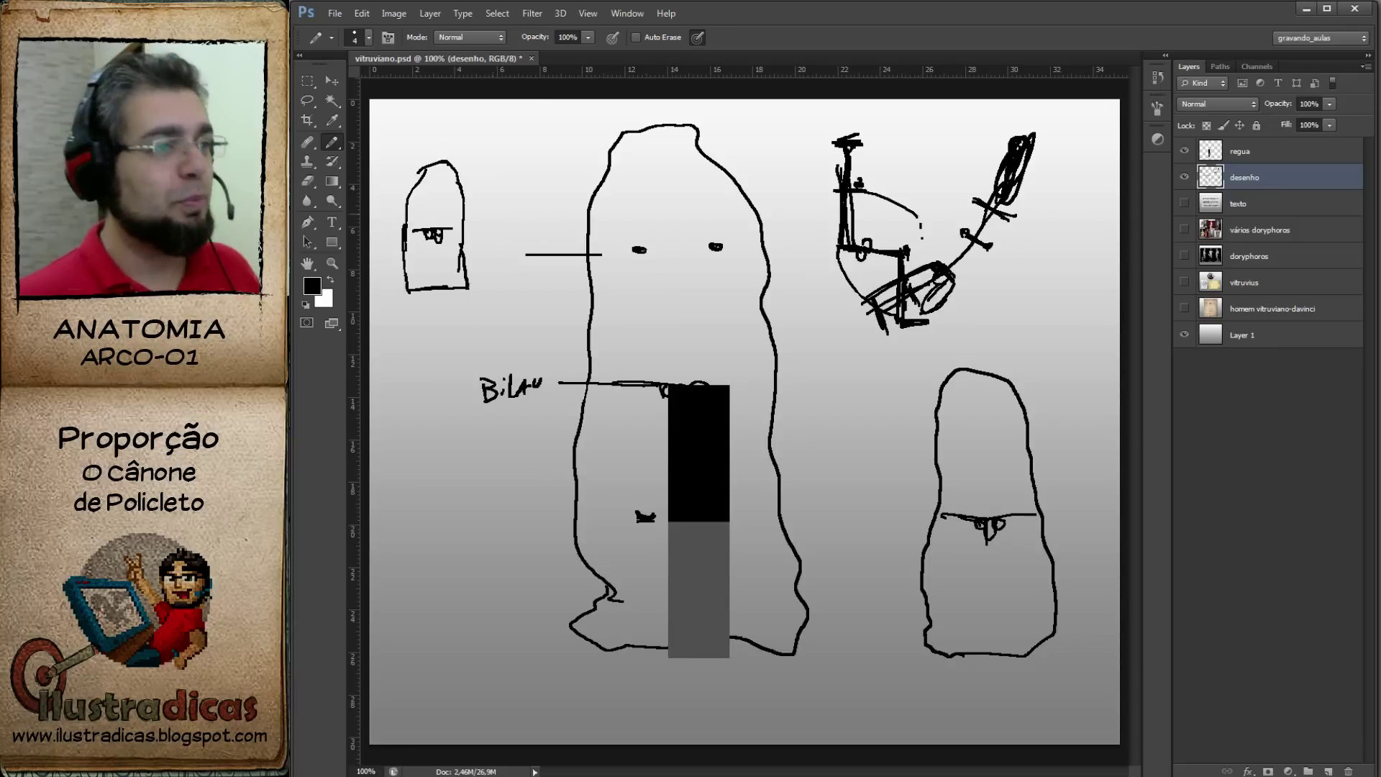
pyautogui.moveTo(423, 201); pyautogui.dragTo(439, 198)
pyautogui.moveTo(431, 201)
pyautogui.mouseDown()
pyautogui.moveTo(429, 213)
pyautogui.moveTo(447, 198)
pyautogui.mouseUp()
pyautogui.hotkey('ctrl', 'z')
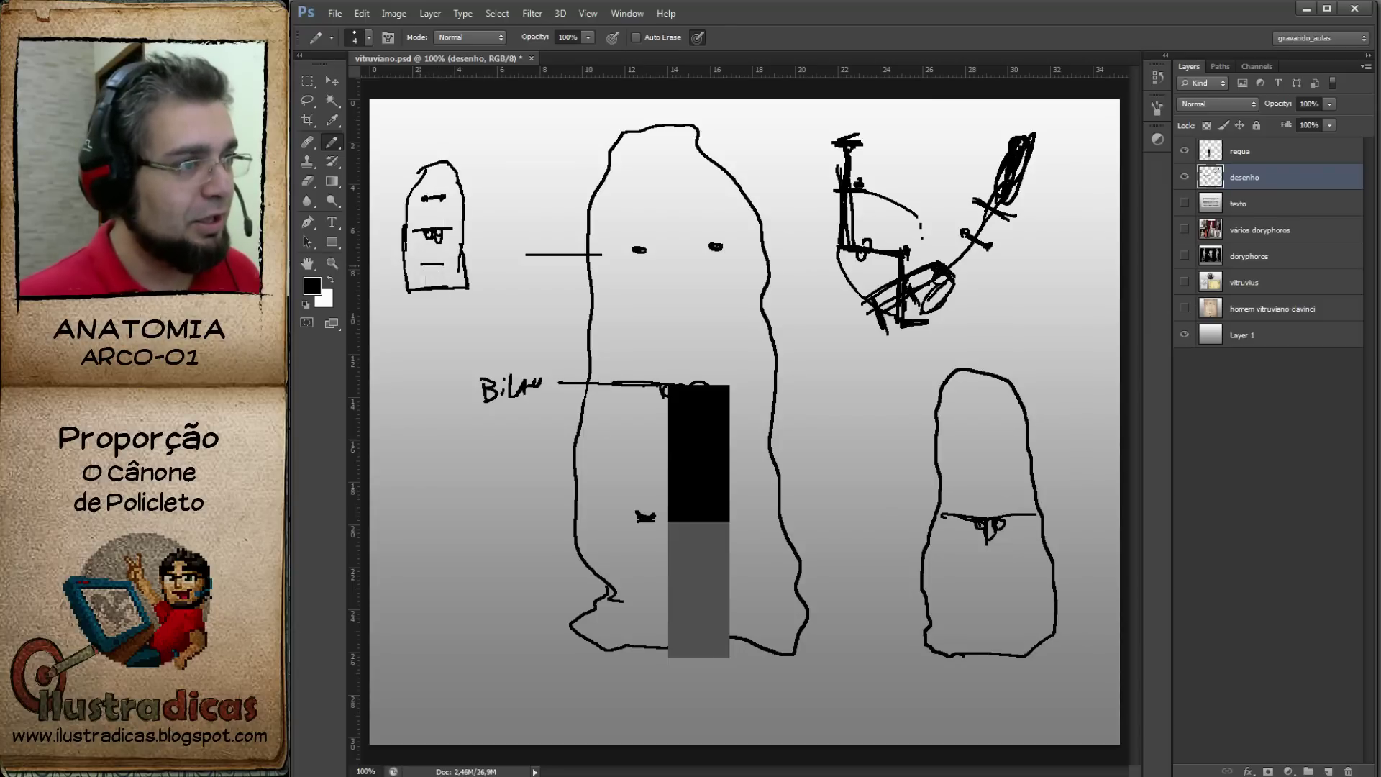
pyautogui.moveTo(421, 265); pyautogui.dragTo(442, 263)
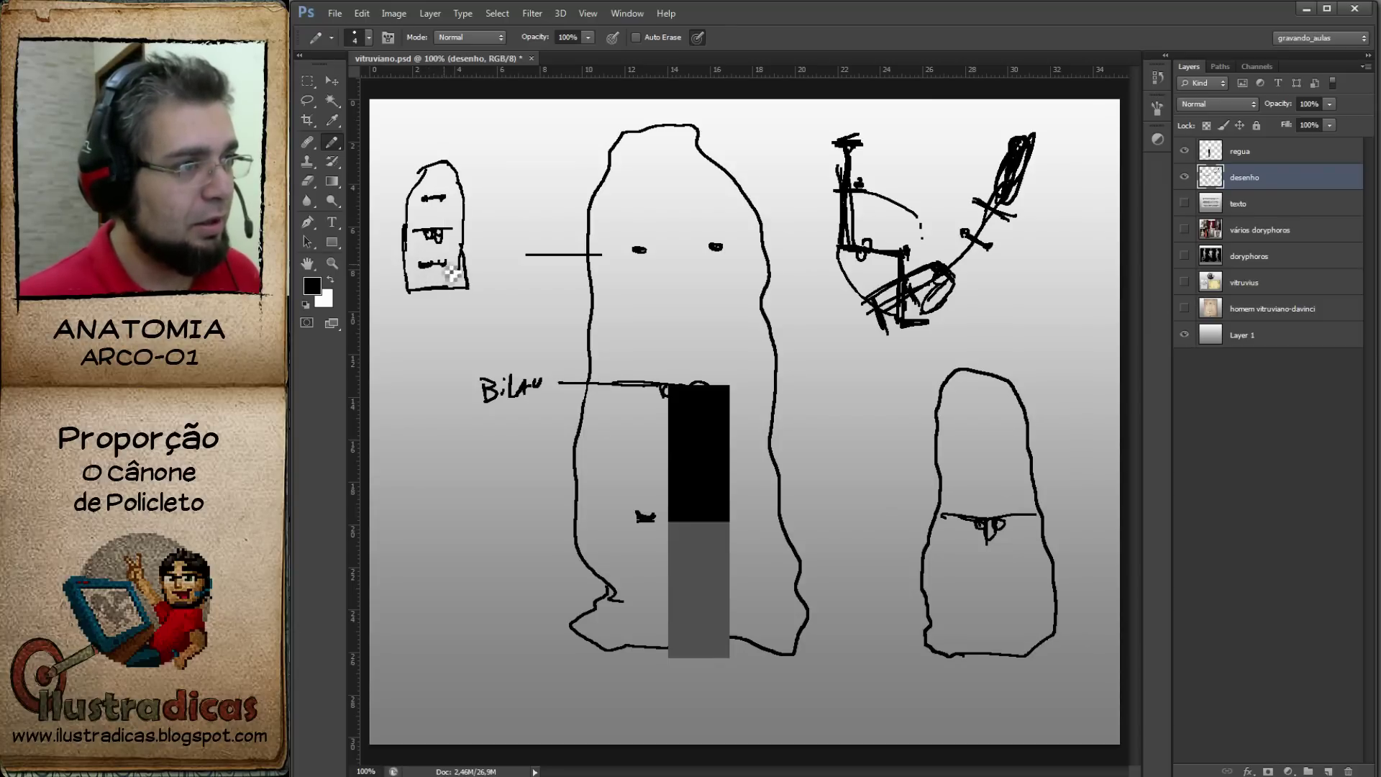
pyautogui.click(968, 445)
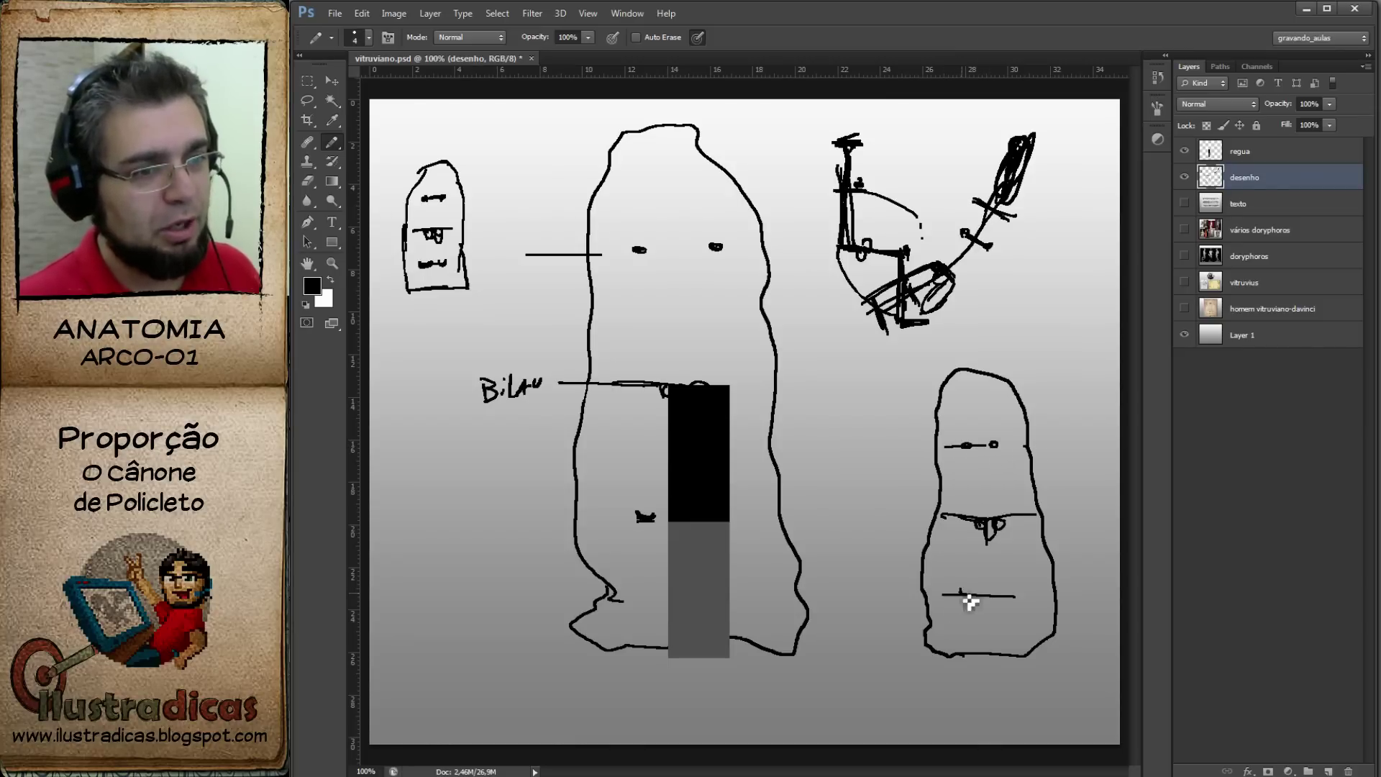
pyautogui.moveTo(991, 597); pyautogui.dragTo(1002, 597)
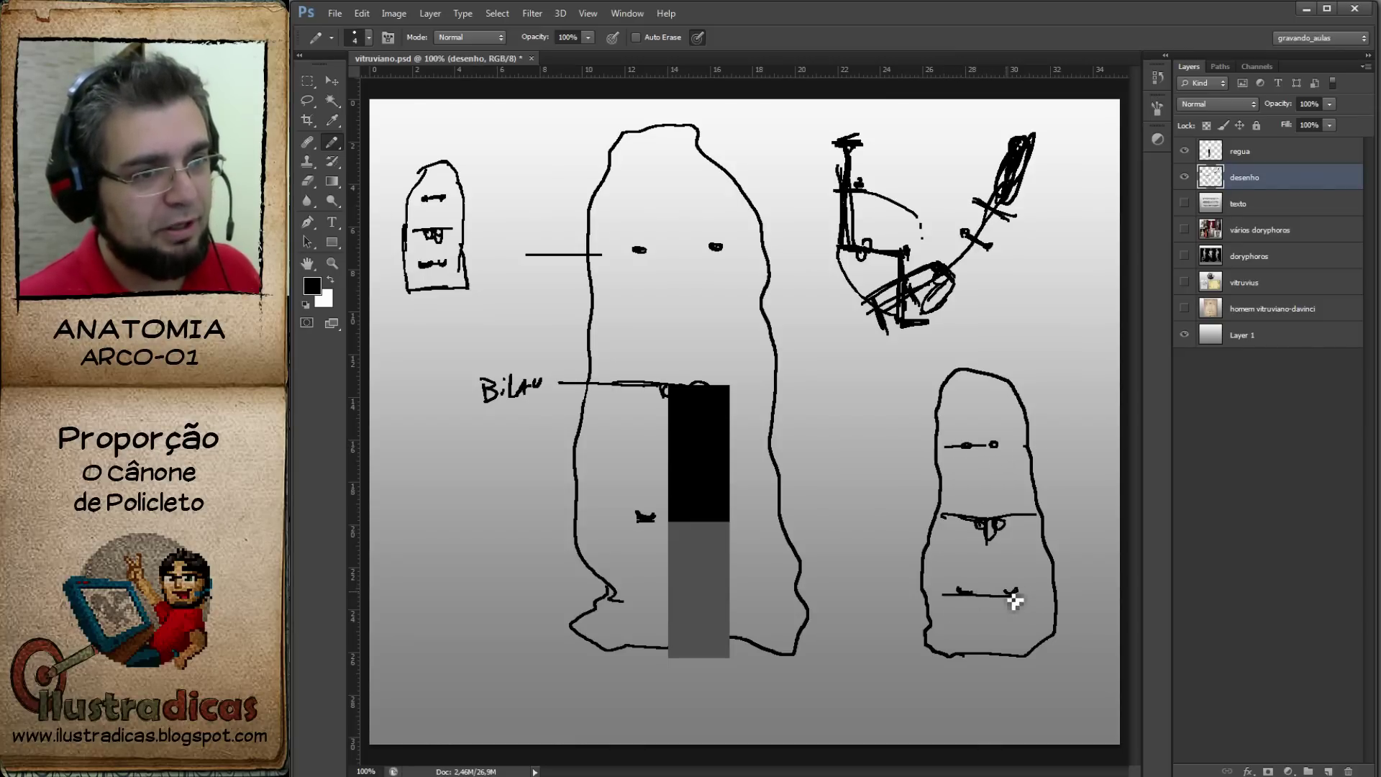
pyautogui.click(1013, 593)
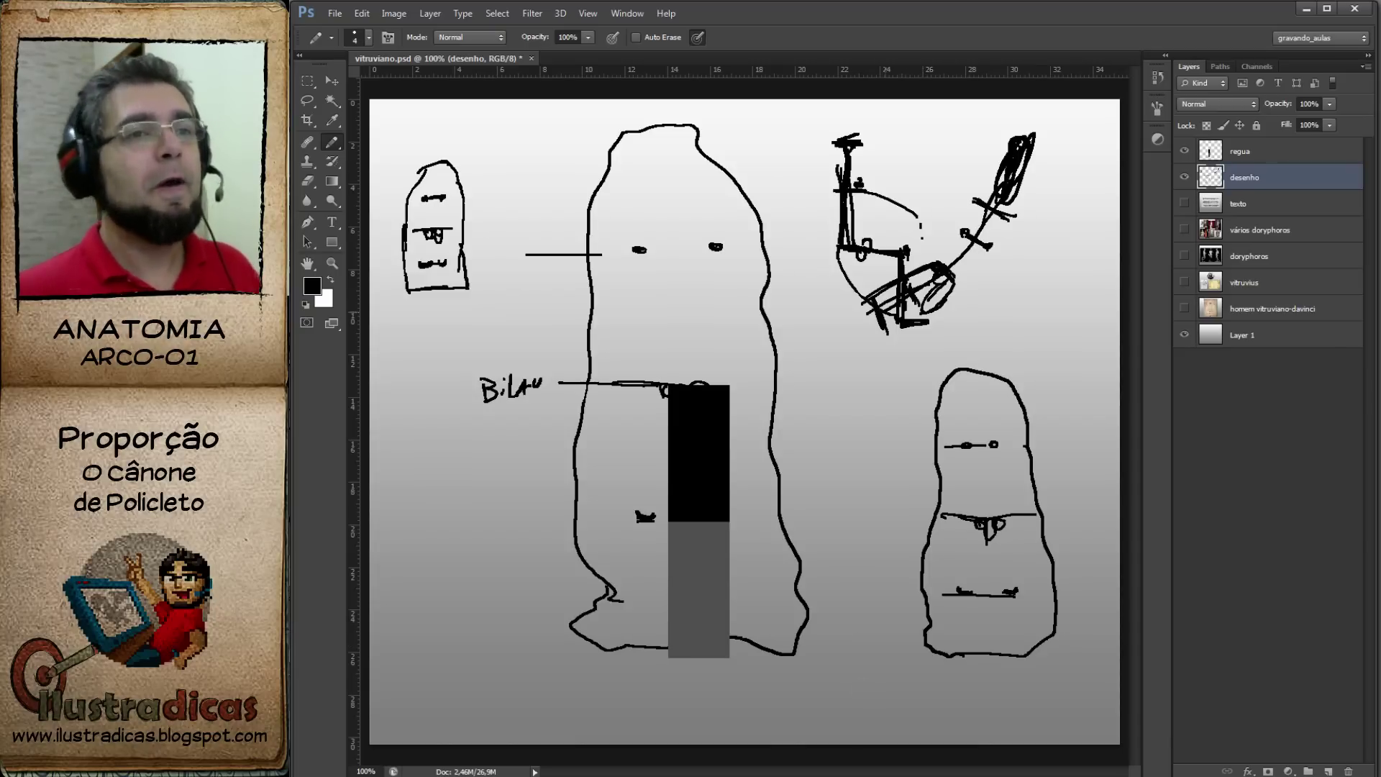
# Move the regua measuring bar onto the big figure's head.
pyautogui.press('v')
pyautogui.keyDown('ctrl'); pyautogui.click(684, 424); pyautogui.keyUp('ctrl')
pyautogui.moveTo(680, 421); pyautogui.dragTo(807, 386)
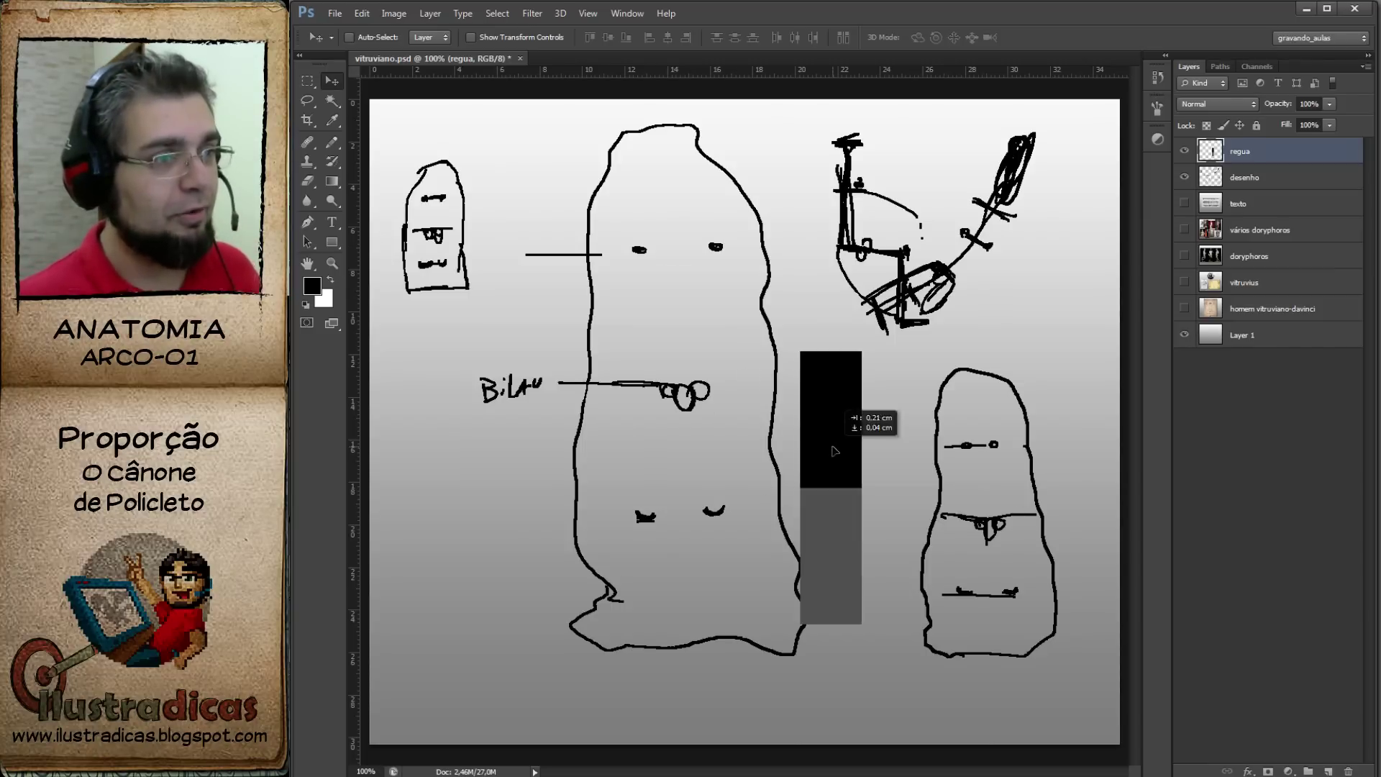
pyautogui.moveTo(838, 480); pyautogui.dragTo(684, 259)
# Scale the regua bar down to about half its height.
pyautogui.hotkey('ctrl', 't')
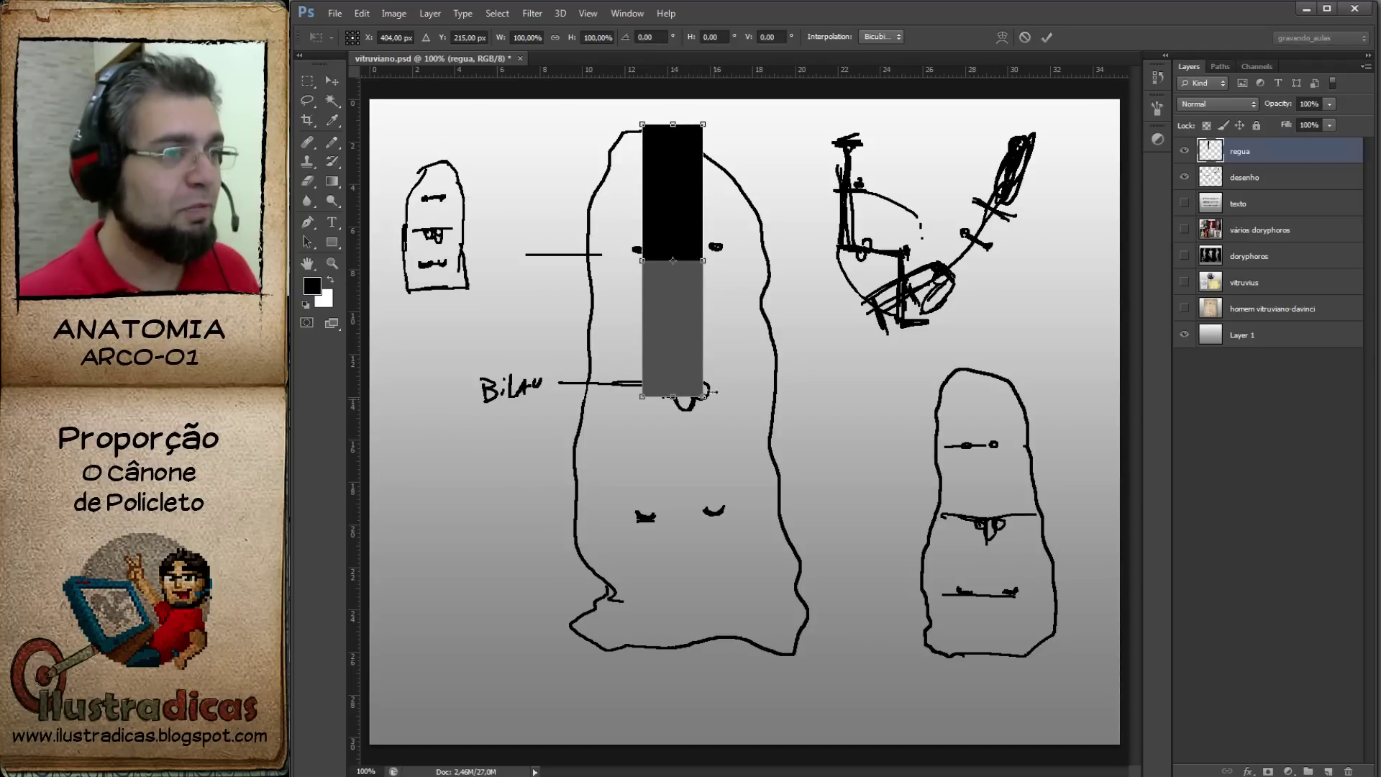
pyautogui.moveTo(701, 394); pyautogui.dragTo(692, 253)
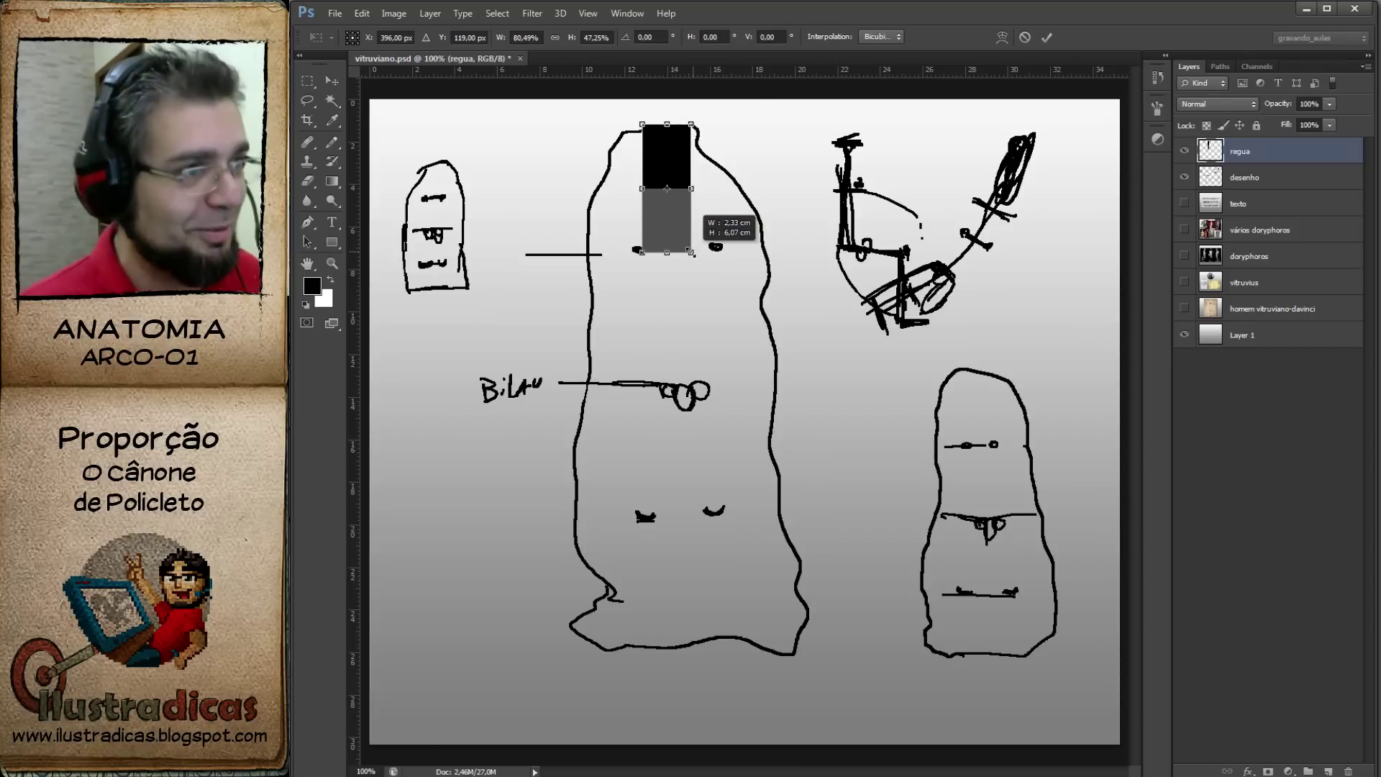
pyautogui.press('Return')
# Hide the regua bar and pencil a head loop at the top of the big figure on desenho.
pyautogui.hotkey('alt', '[')
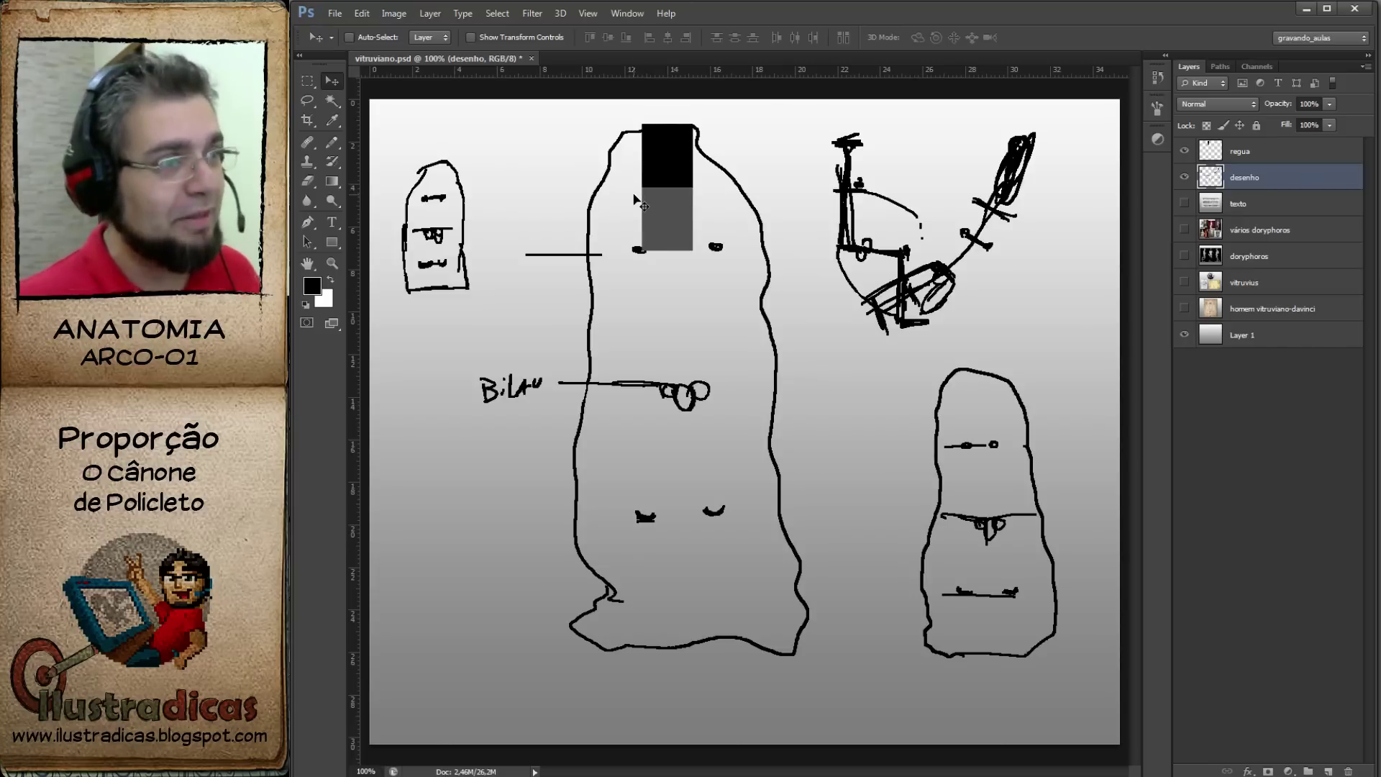
pyautogui.press('b')
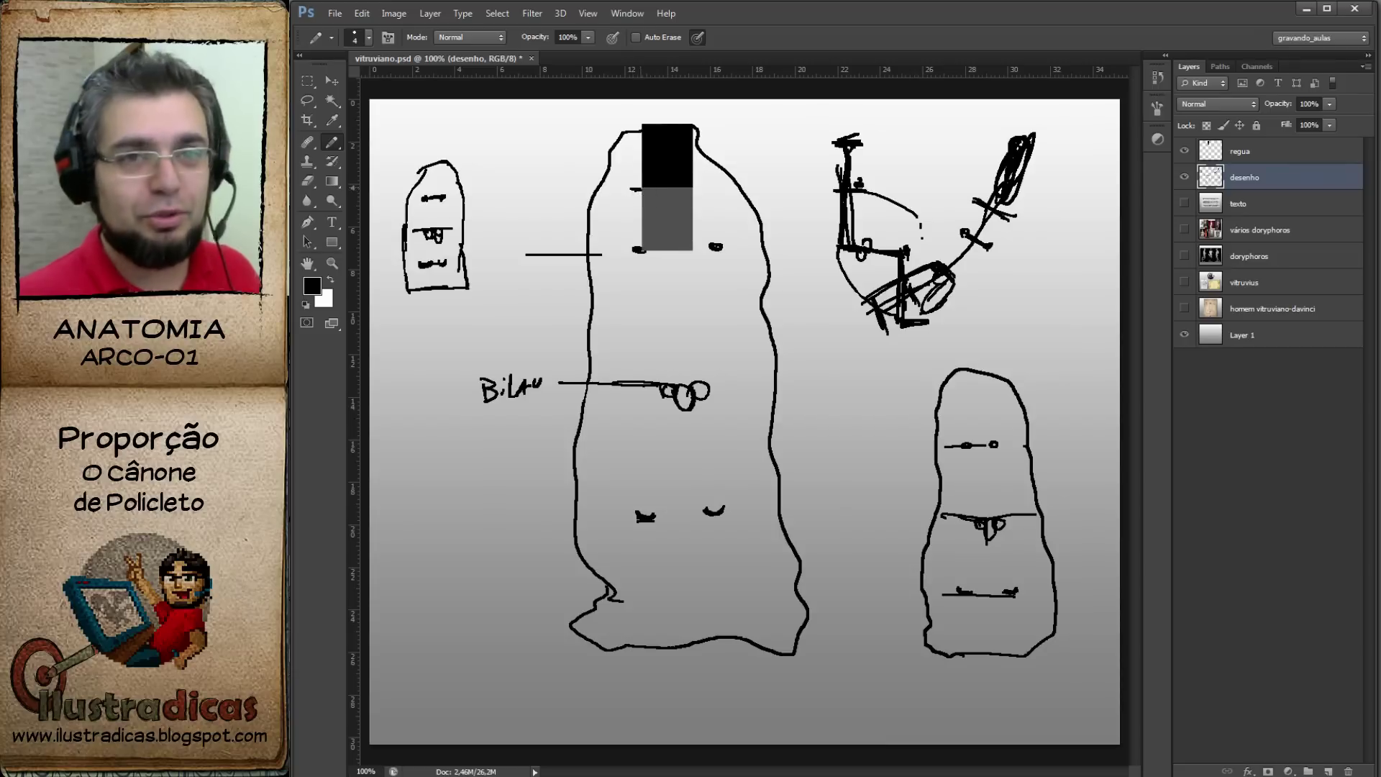
pyautogui.click(1185, 151)
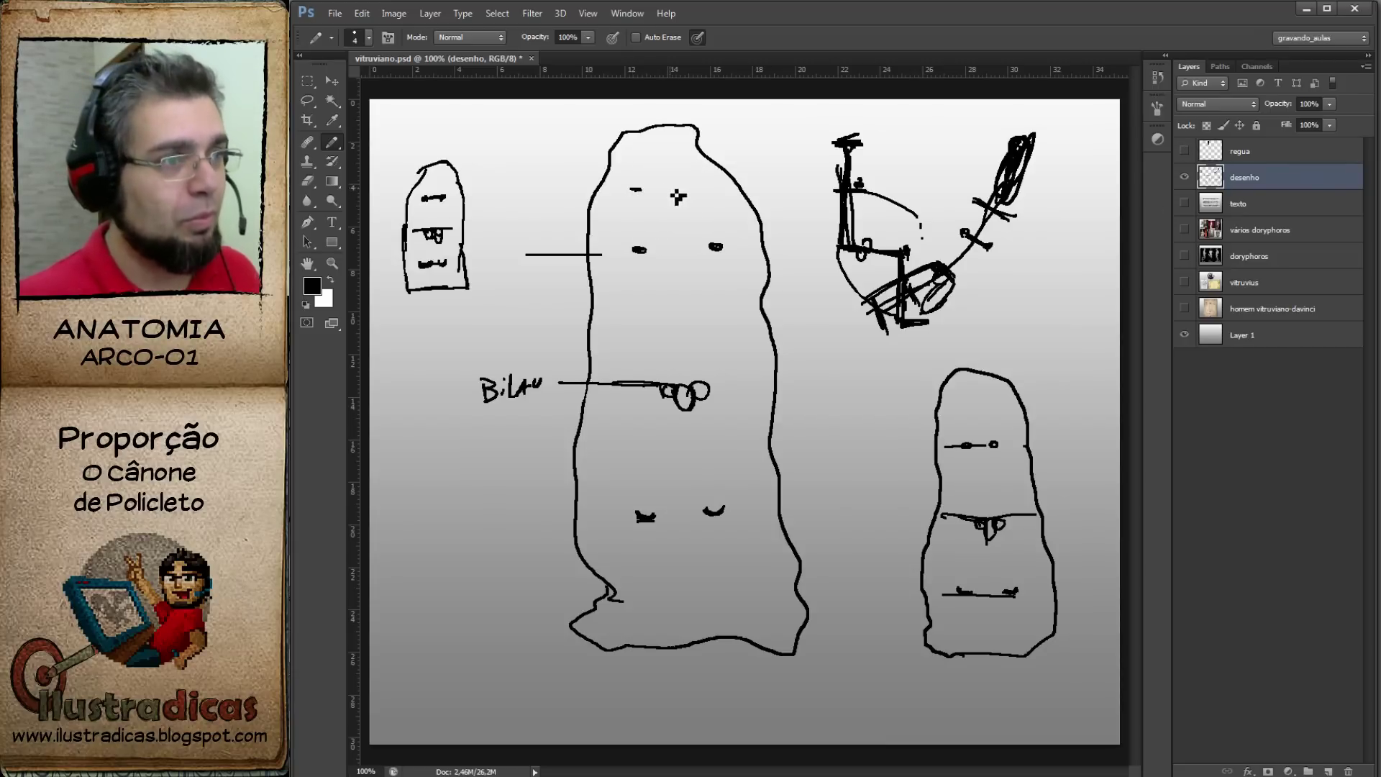
pyautogui.moveTo(644, 151); pyautogui.dragTo(677, 185)
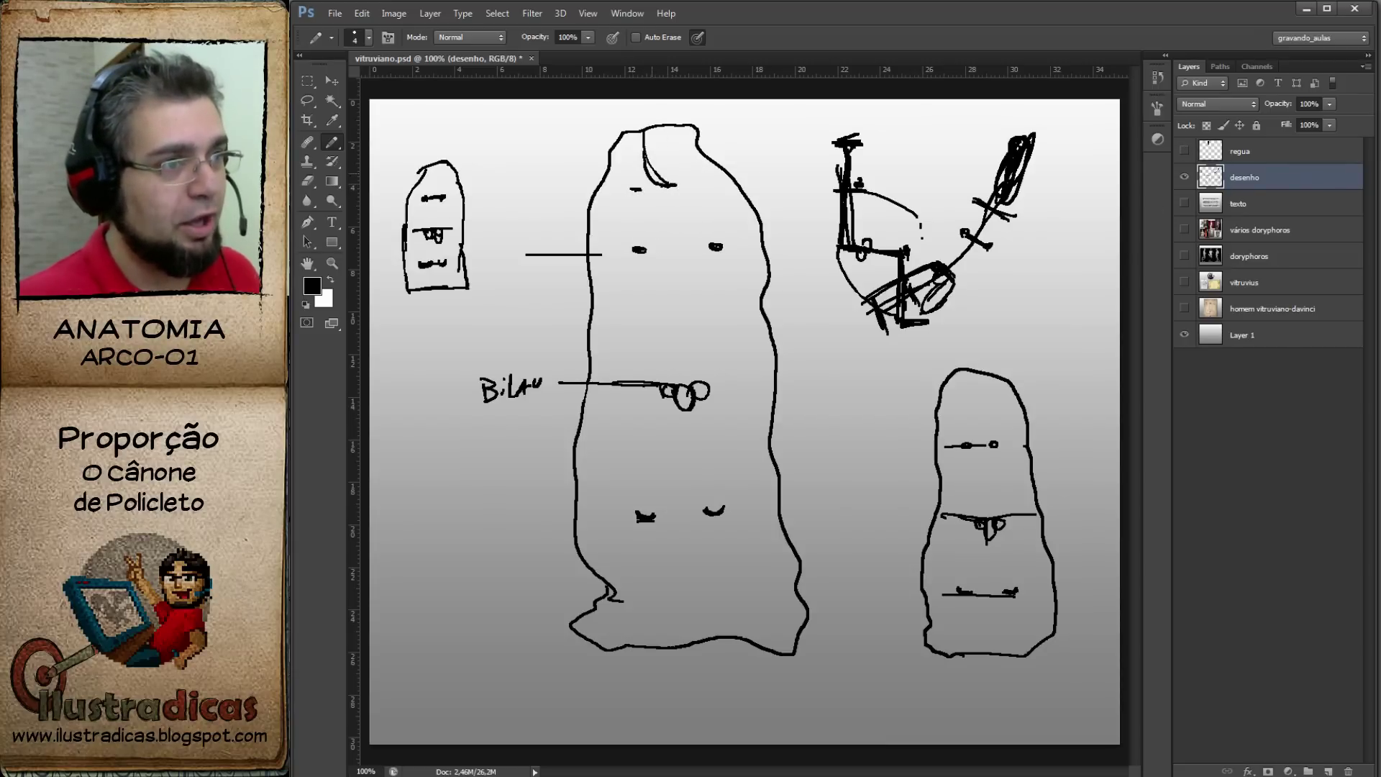
pyautogui.moveTo(695, 131); pyautogui.dragTo(673, 188)
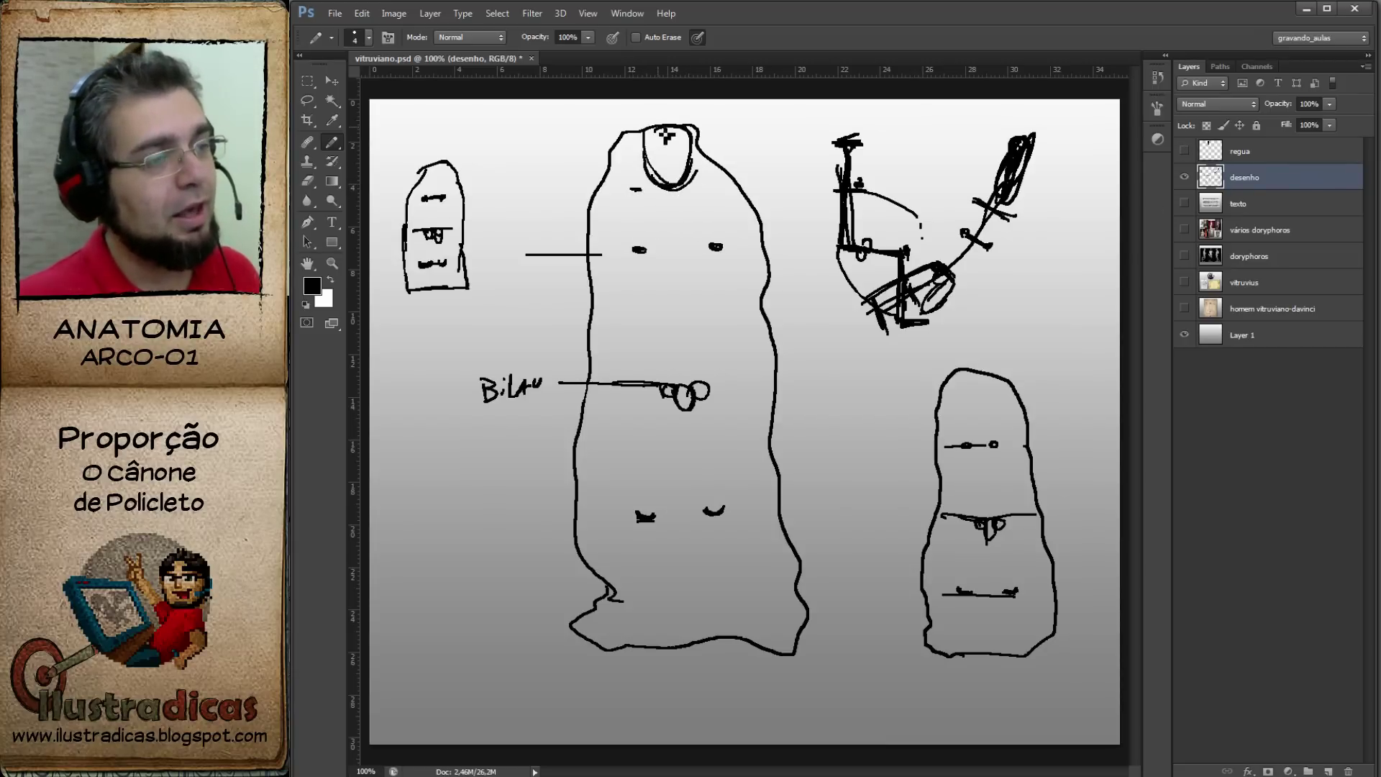
pyautogui.moveTo(651, 129); pyautogui.dragTo(665, 183)
# Drop the regua bar one head-length below the head, then hide it and return to pencilling on desenho.
pyautogui.click(1184, 152)
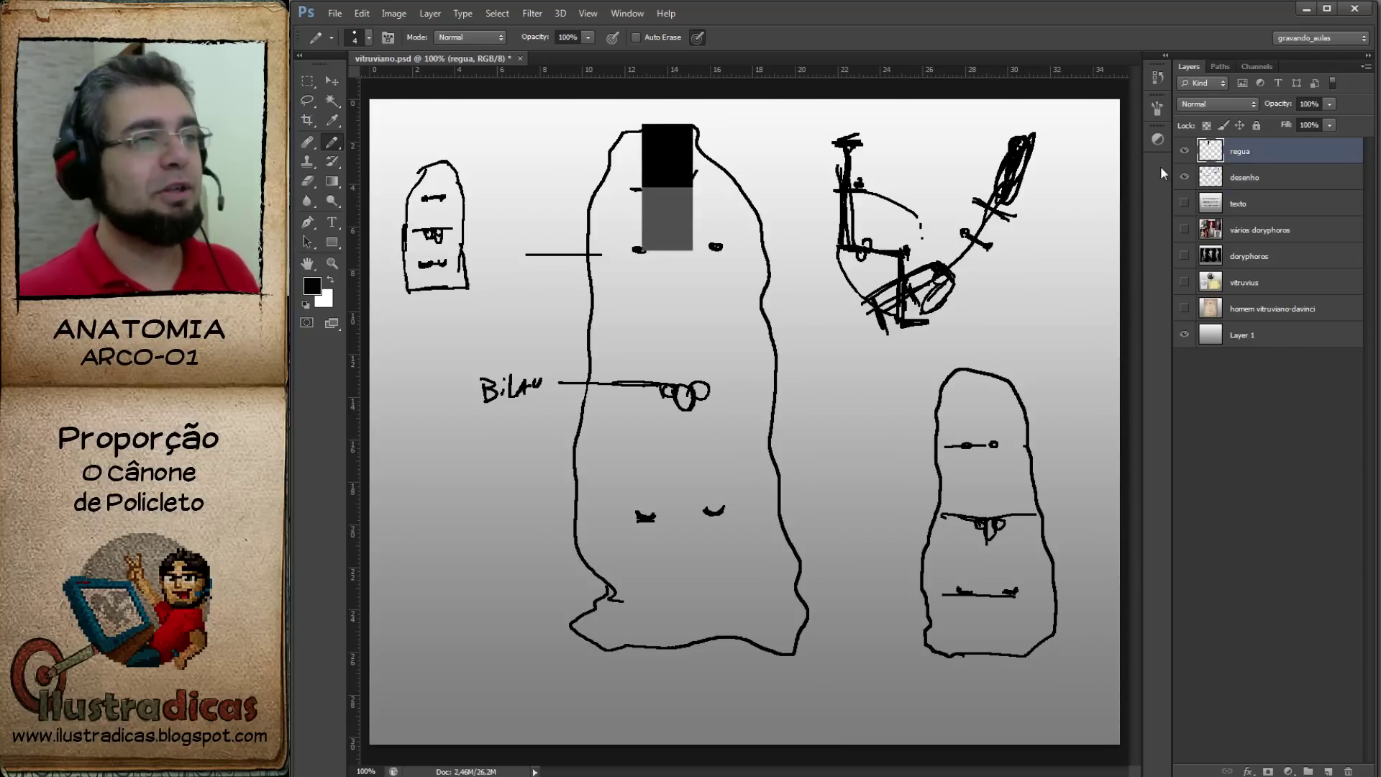
pyautogui.press('v')
pyautogui.moveTo(677, 187); pyautogui.dragTo(684, 314)
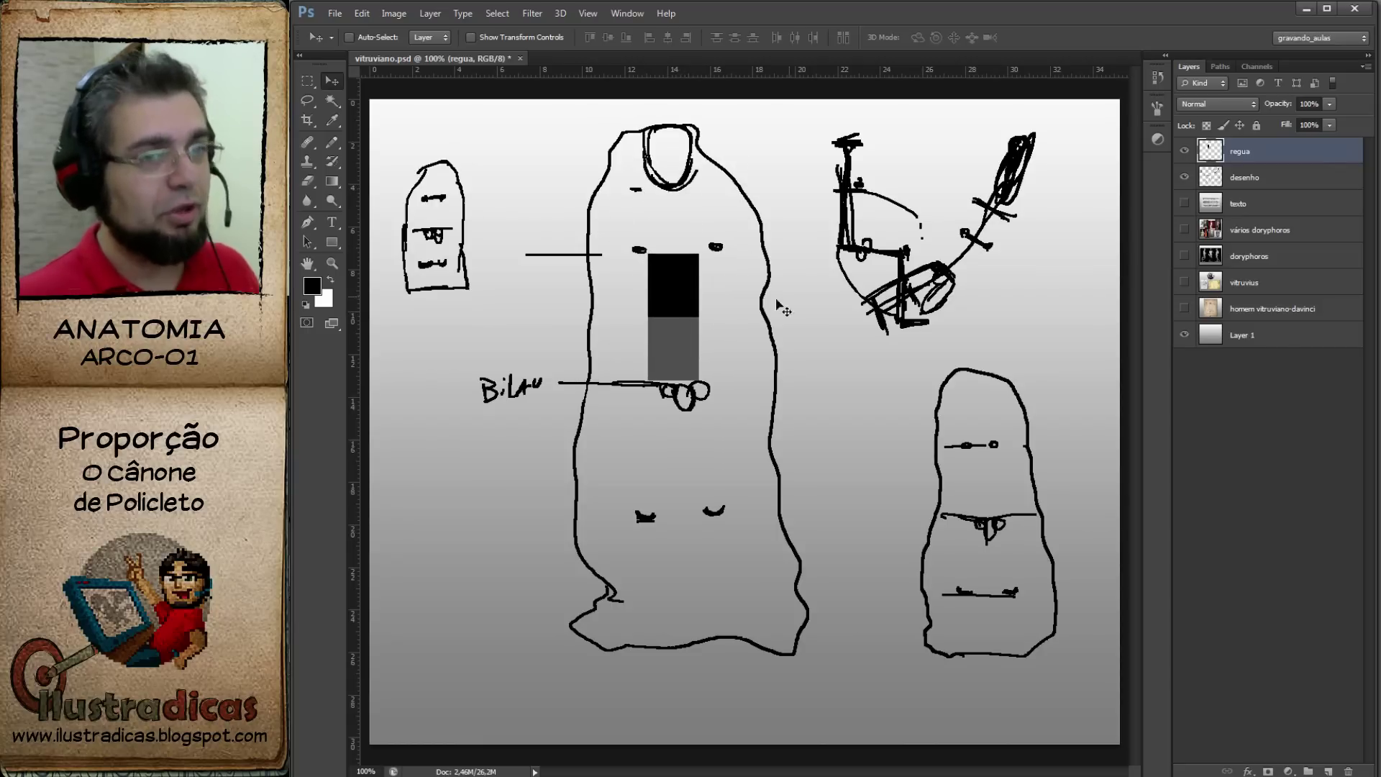
pyautogui.click(1243, 179)
pyautogui.press('b')
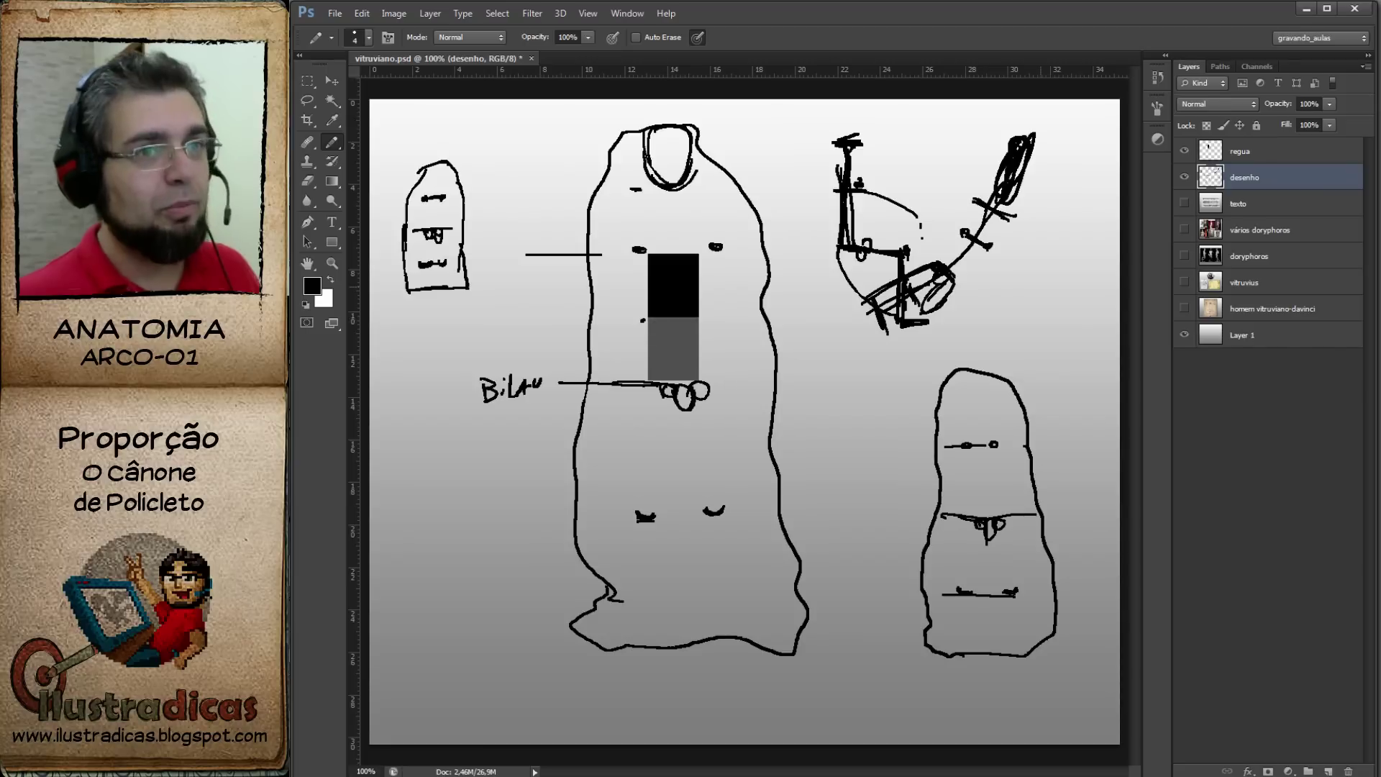
pyautogui.click(1185, 152)
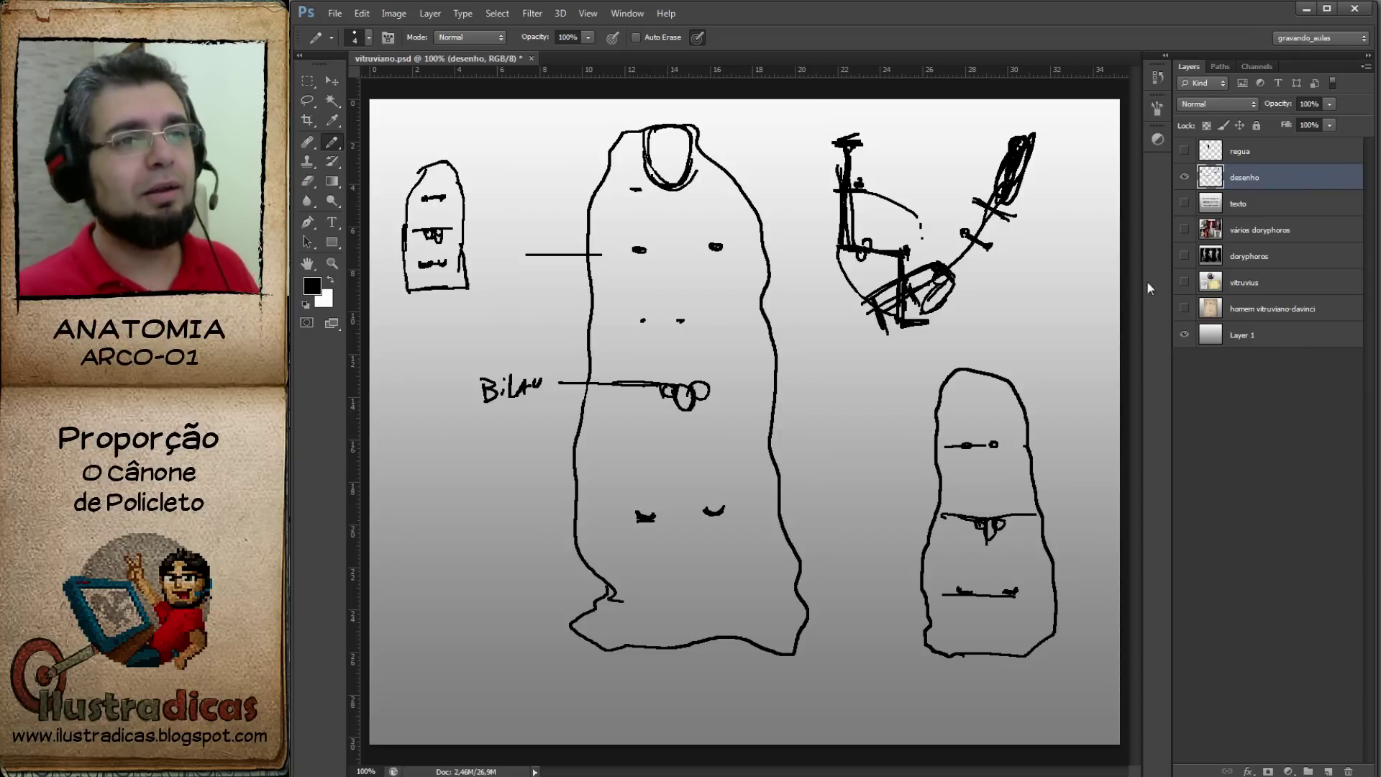
# Show the regua bar and move it down below the big figure's groin line.
pyautogui.click(1185, 151)
pyautogui.click(1252, 151)
pyautogui.press('v')
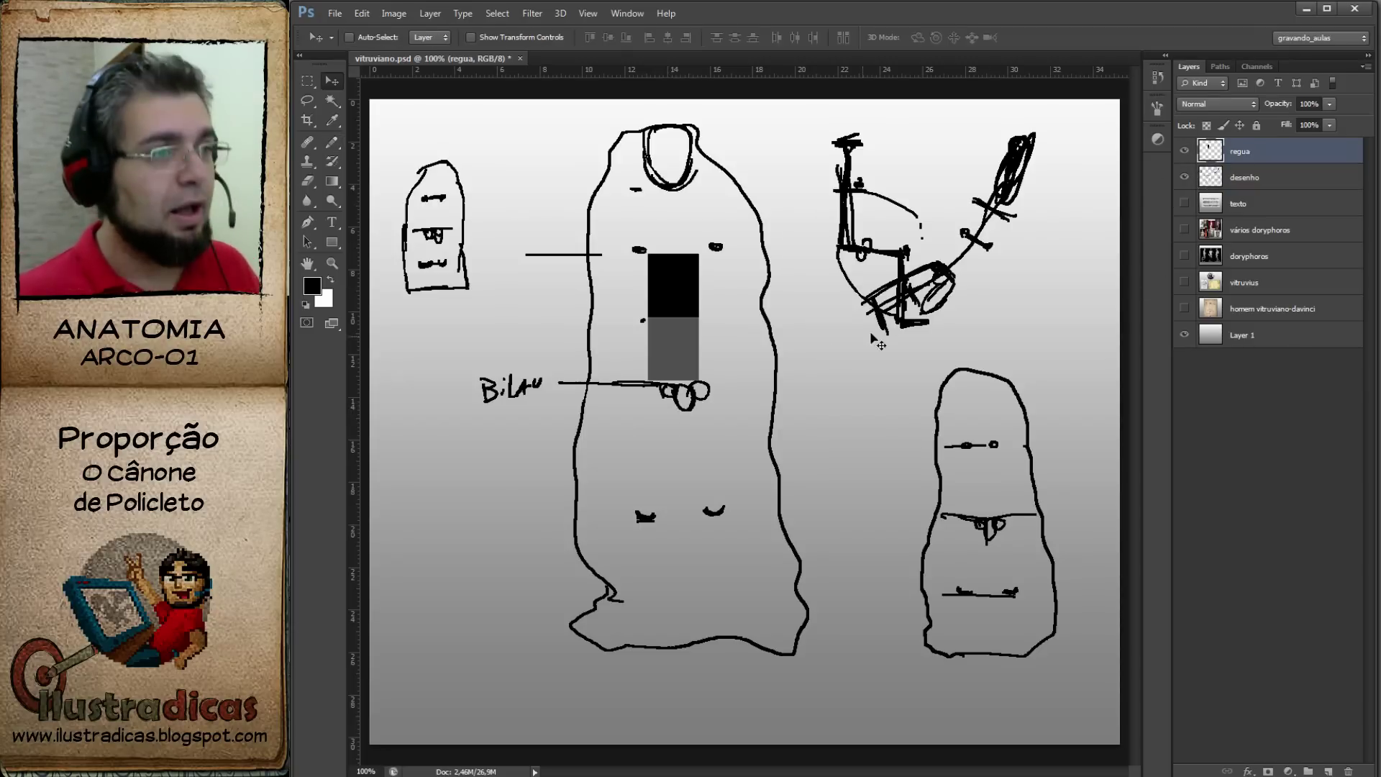
pyautogui.moveTo(672, 321); pyautogui.dragTo(717, 454)
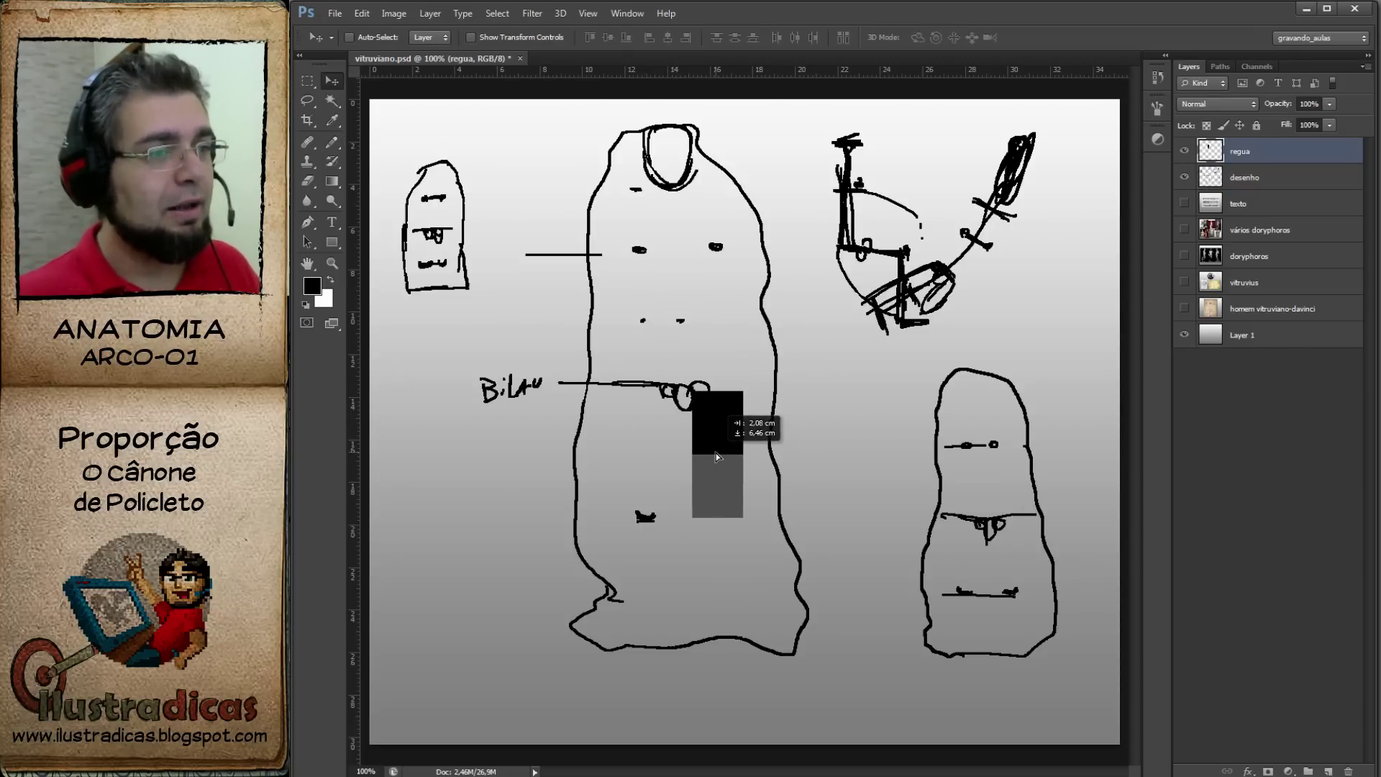
pyautogui.click(1256, 178)
pyautogui.press('b')
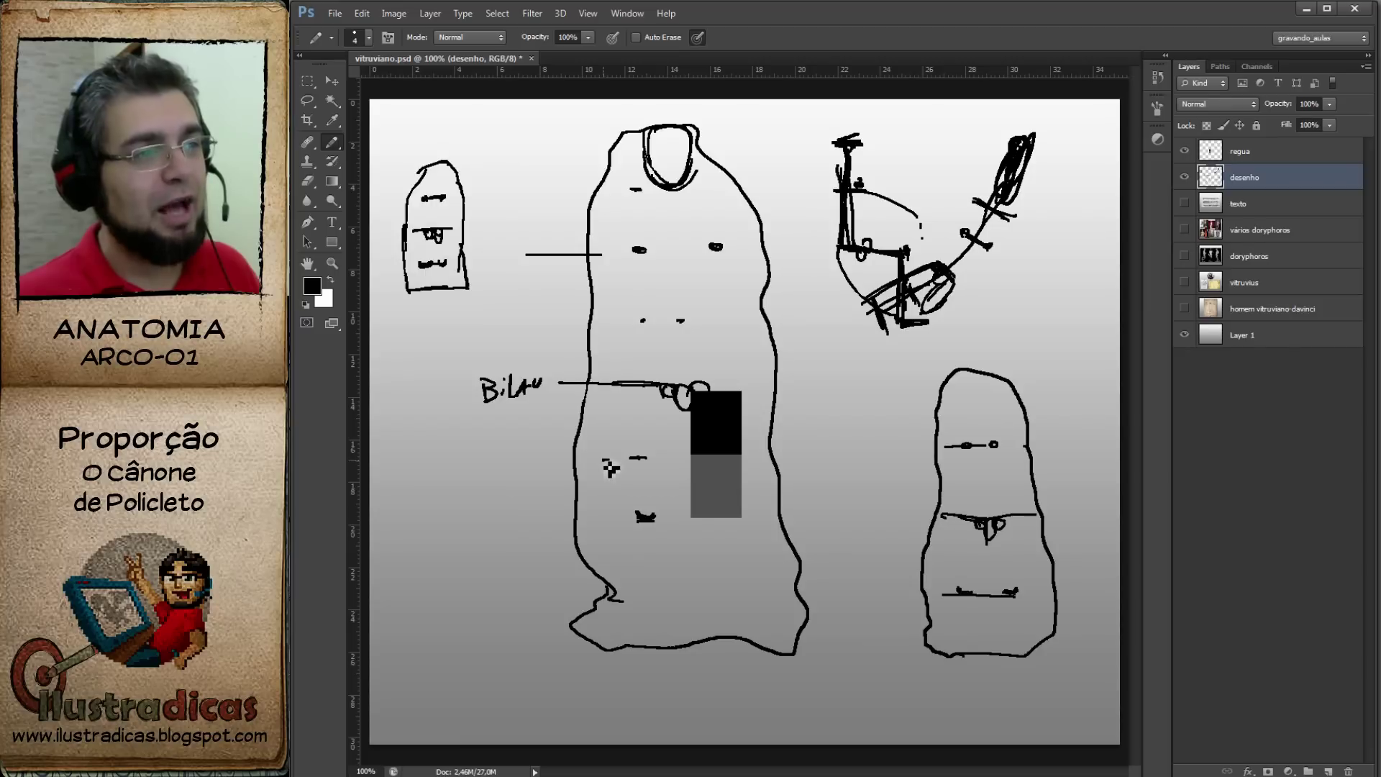
# Pencil a hook stroke, a thigh outline and the leg's left edge beside the bar.
pyautogui.moveTo(595, 436); pyautogui.dragTo(604, 460)
pyautogui.moveTo(606, 408); pyautogui.dragTo(607, 459)
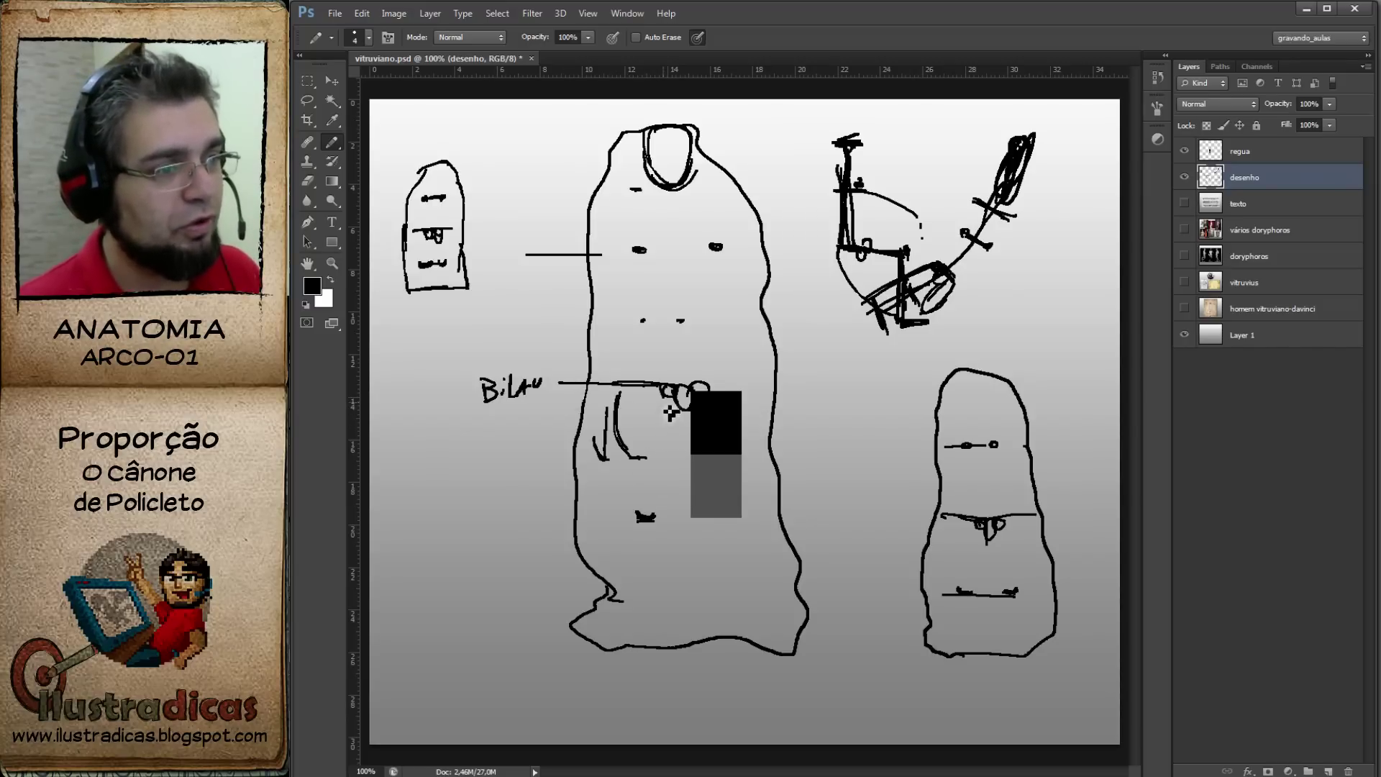
pyautogui.moveTo(674, 408)
pyautogui.mouseDown()
pyautogui.moveTo(656, 458)
pyautogui.moveTo(630, 475)
pyautogui.moveTo(650, 517)
pyautogui.mouseUp()
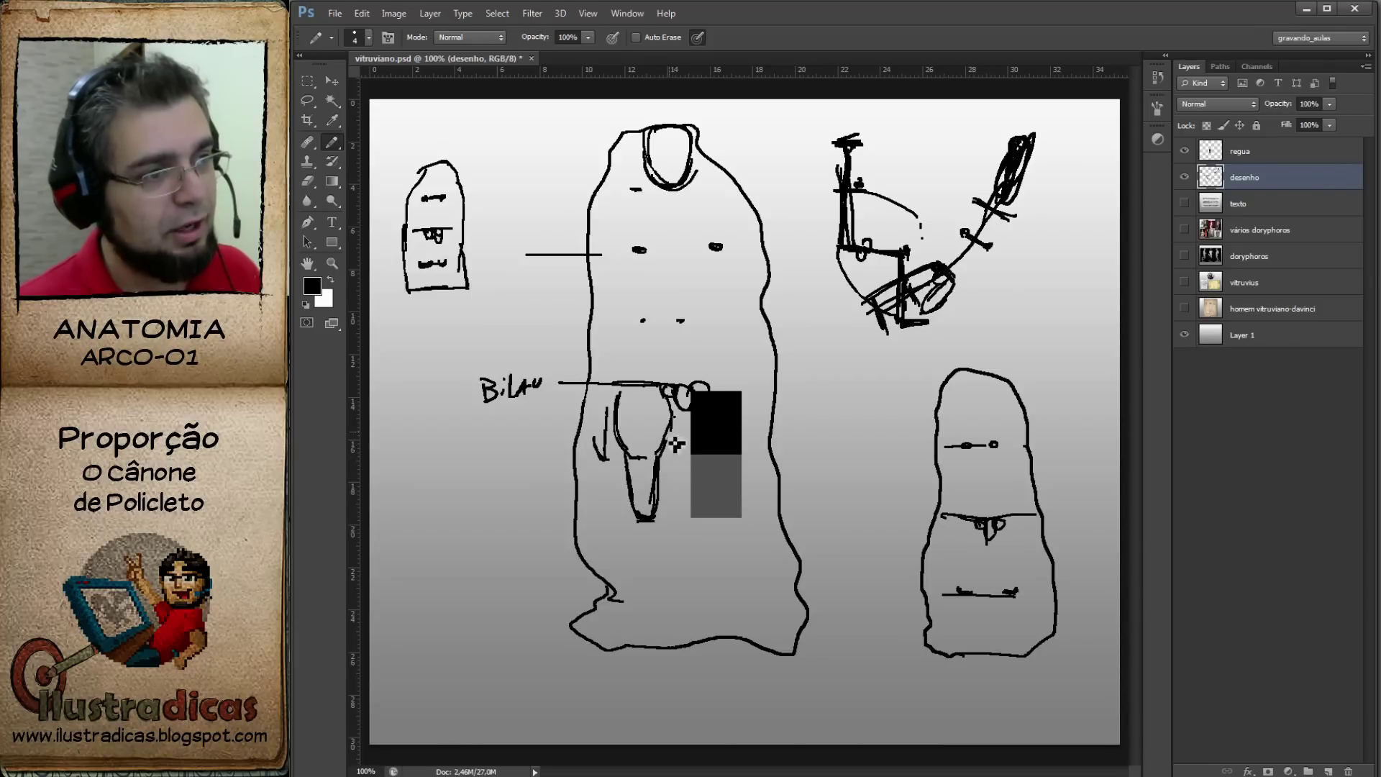
pyautogui.moveTo(625, 455); pyautogui.dragTo(636, 518)
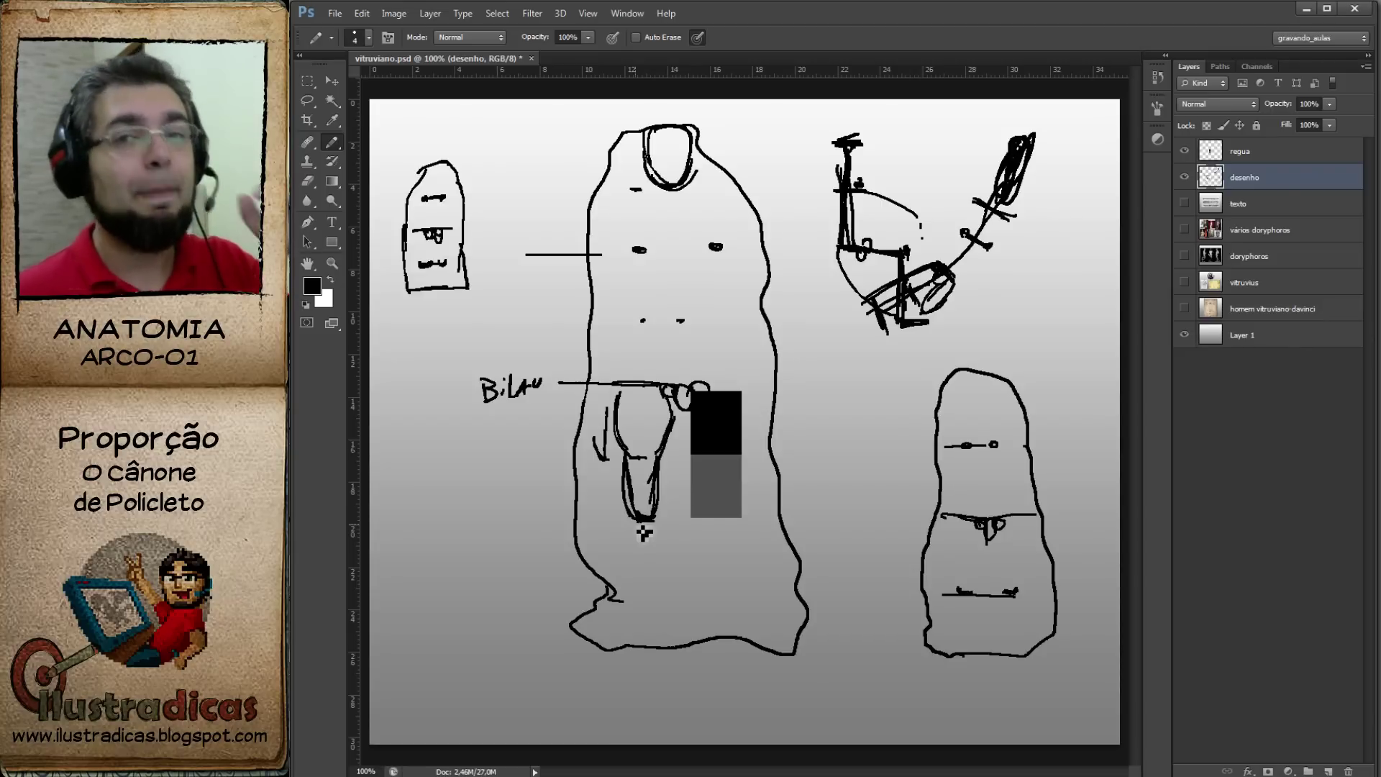
# Move the ruler bar down onto the big figure's legs.
pyautogui.press('v')
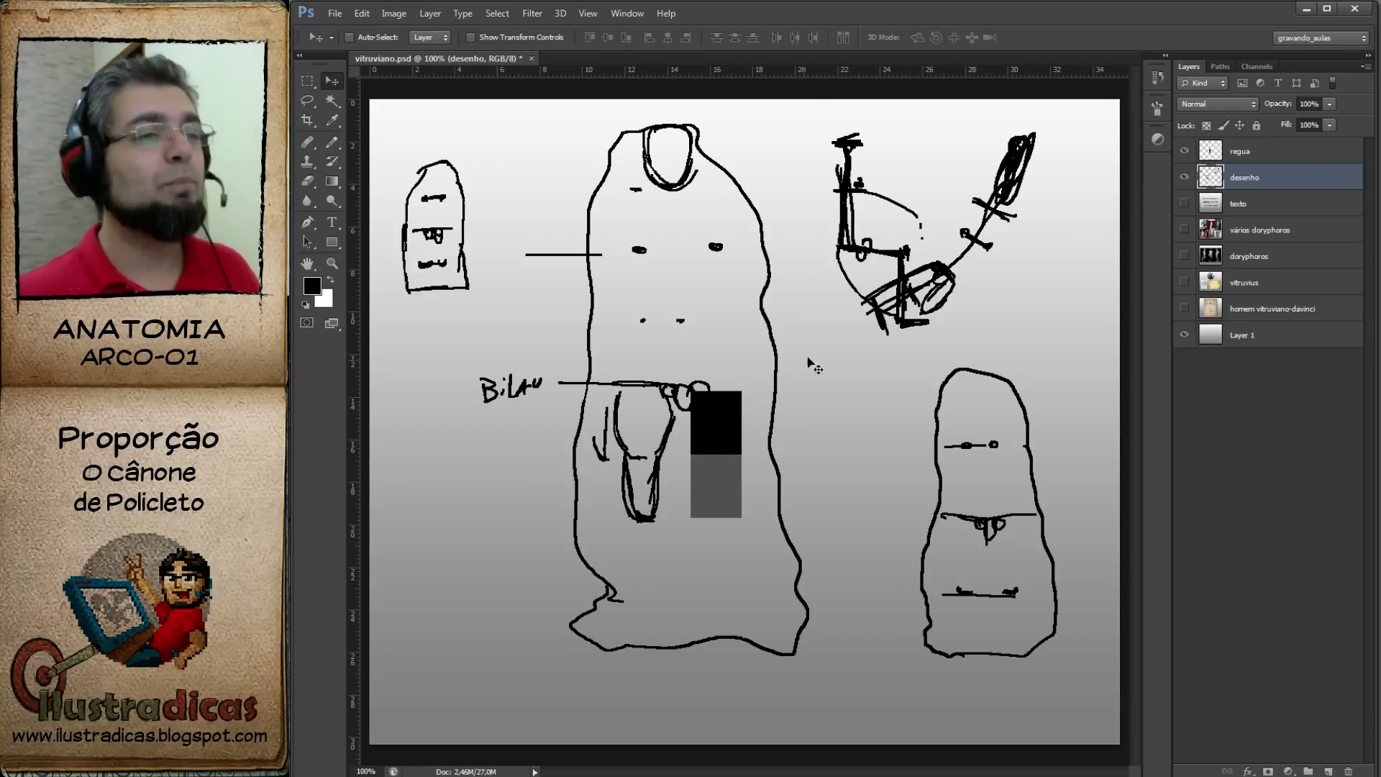
pyautogui.moveTo(725, 441); pyautogui.dragTo(671, 572)
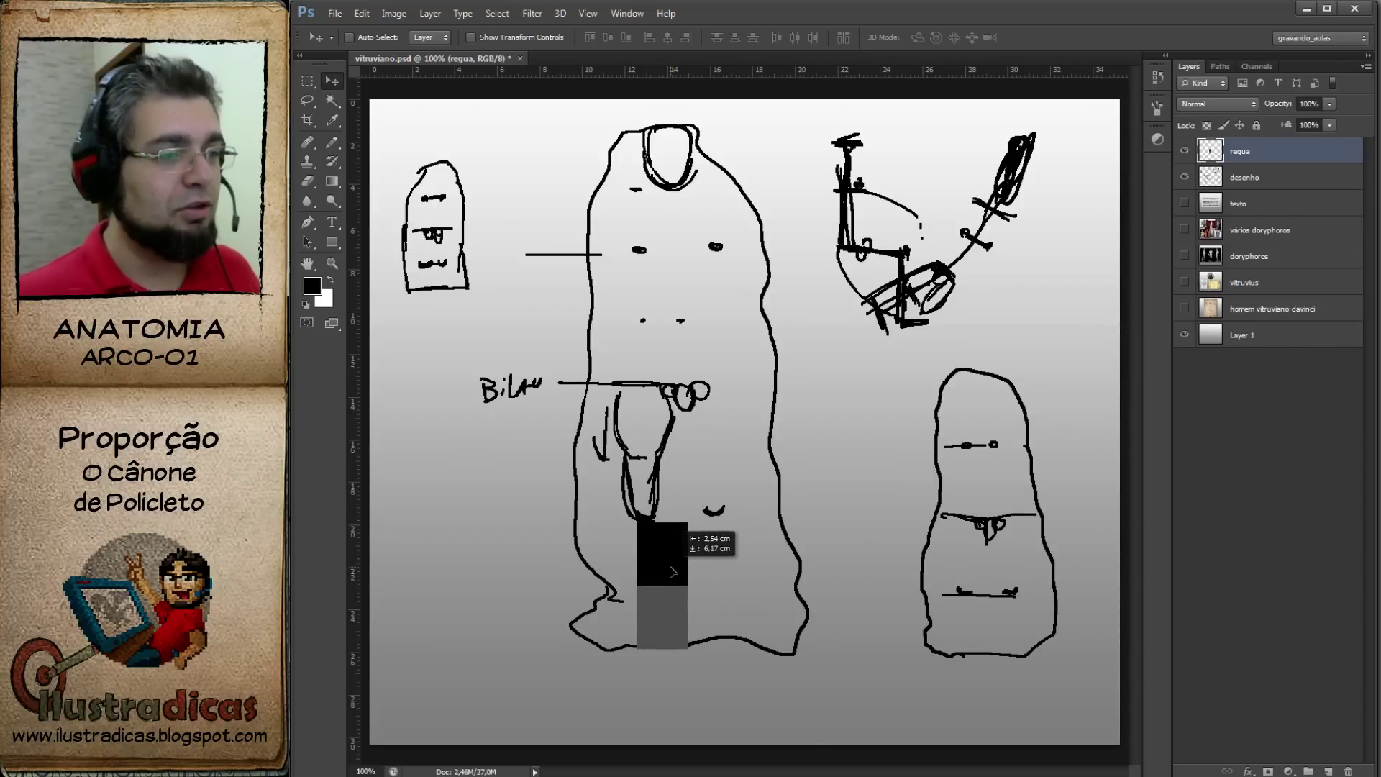
pyautogui.moveTo(671, 572); pyautogui.dragTo(685, 572)
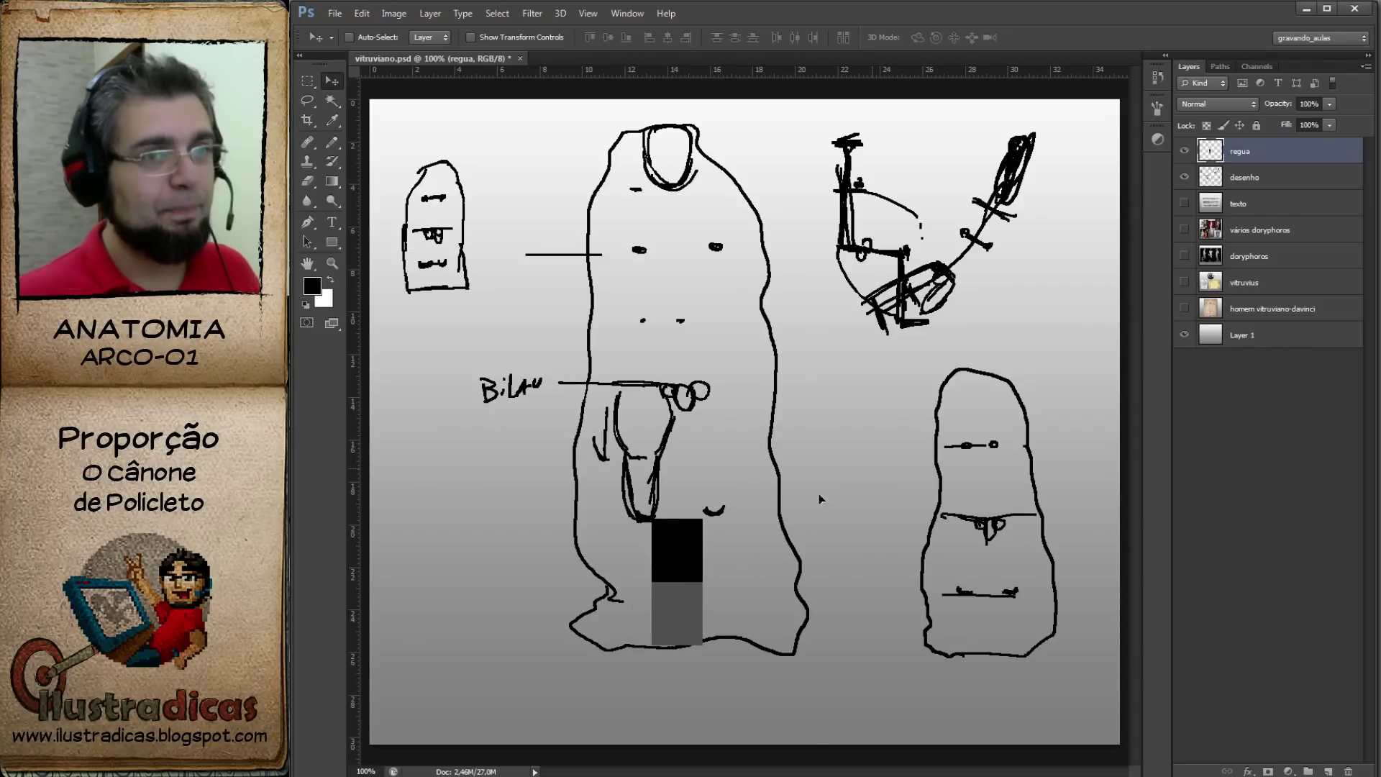
# Mark the measured length on the left leg, then park the bar beside the right sketch.
pyautogui.click(1255, 186)
pyautogui.press('b')
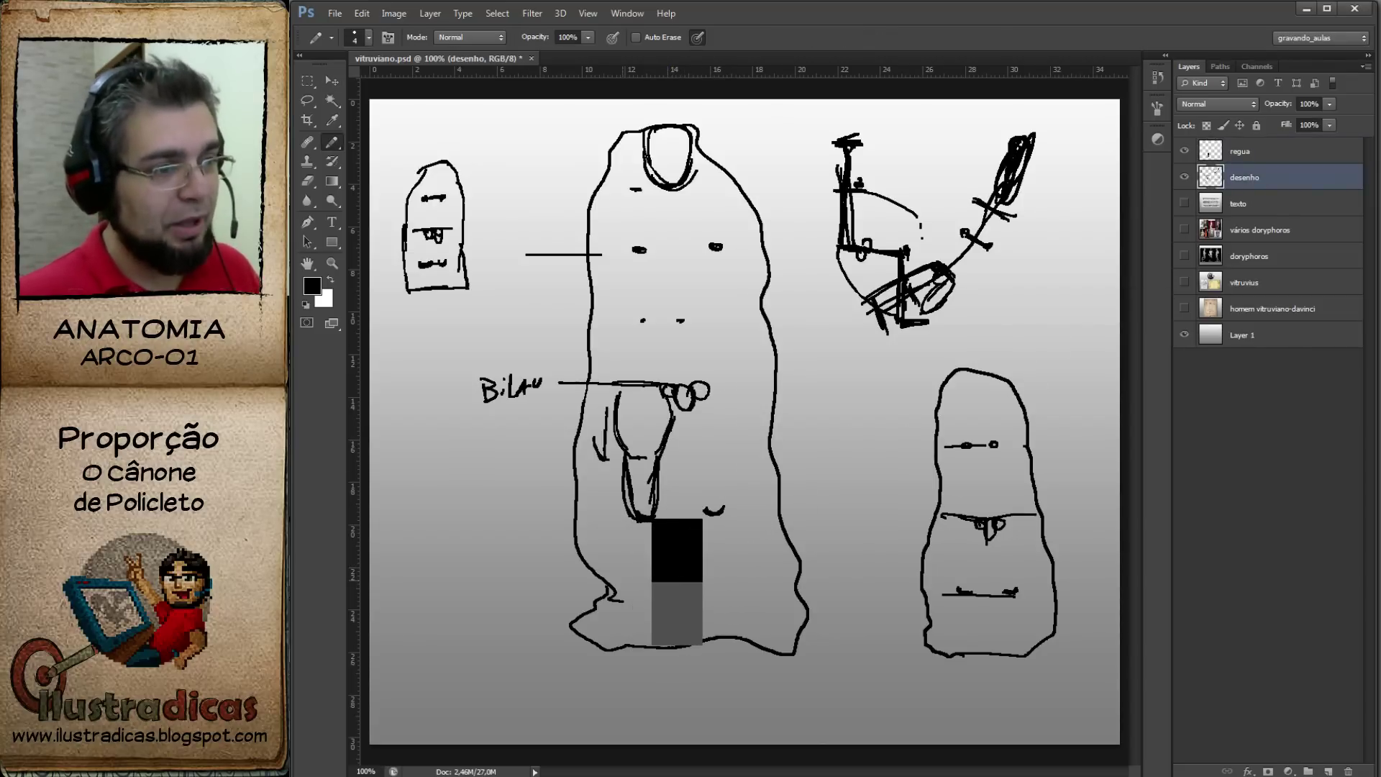
pyautogui.moveTo(627, 523)
pyautogui.mouseDown()
pyautogui.moveTo(622, 552)
pyautogui.moveTo(651, 579)
pyautogui.moveTo(639, 637)
pyautogui.mouseUp()
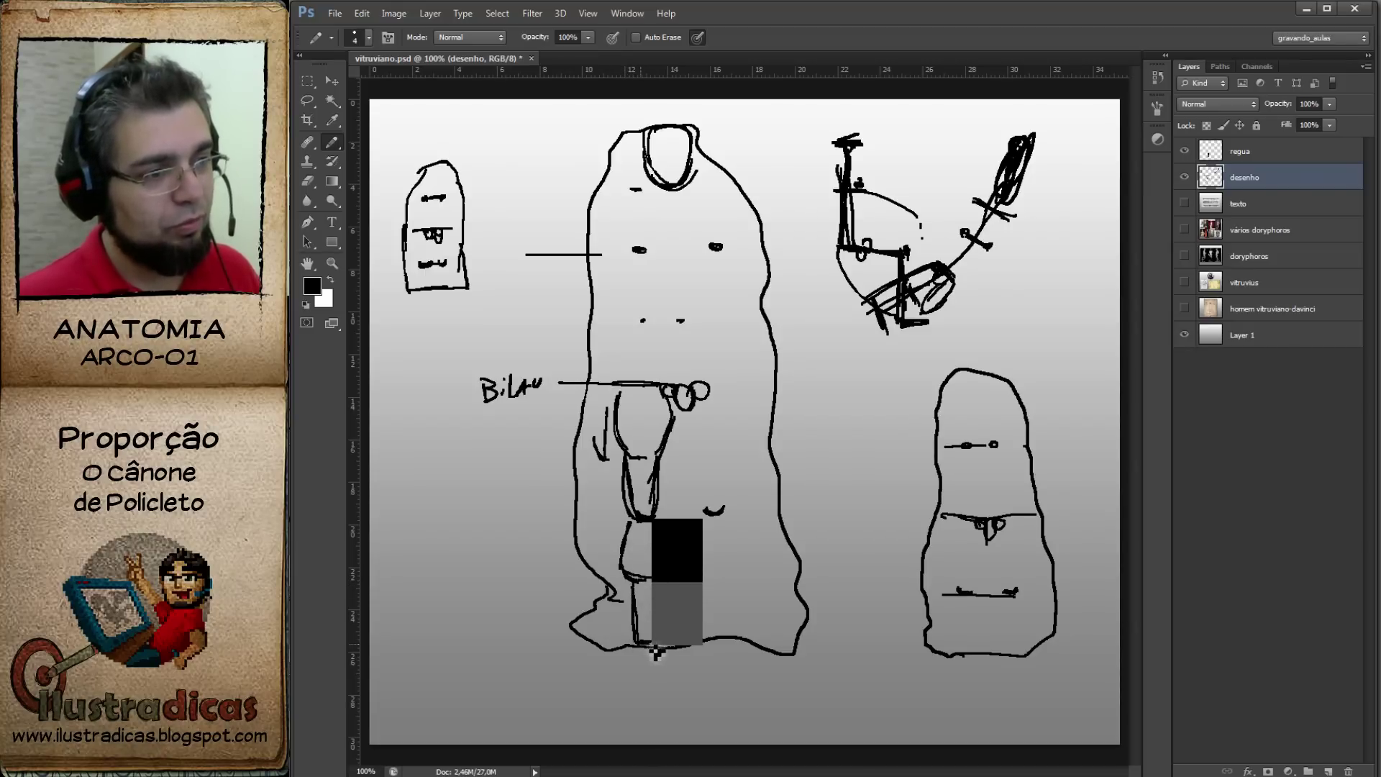
pyautogui.press('v')
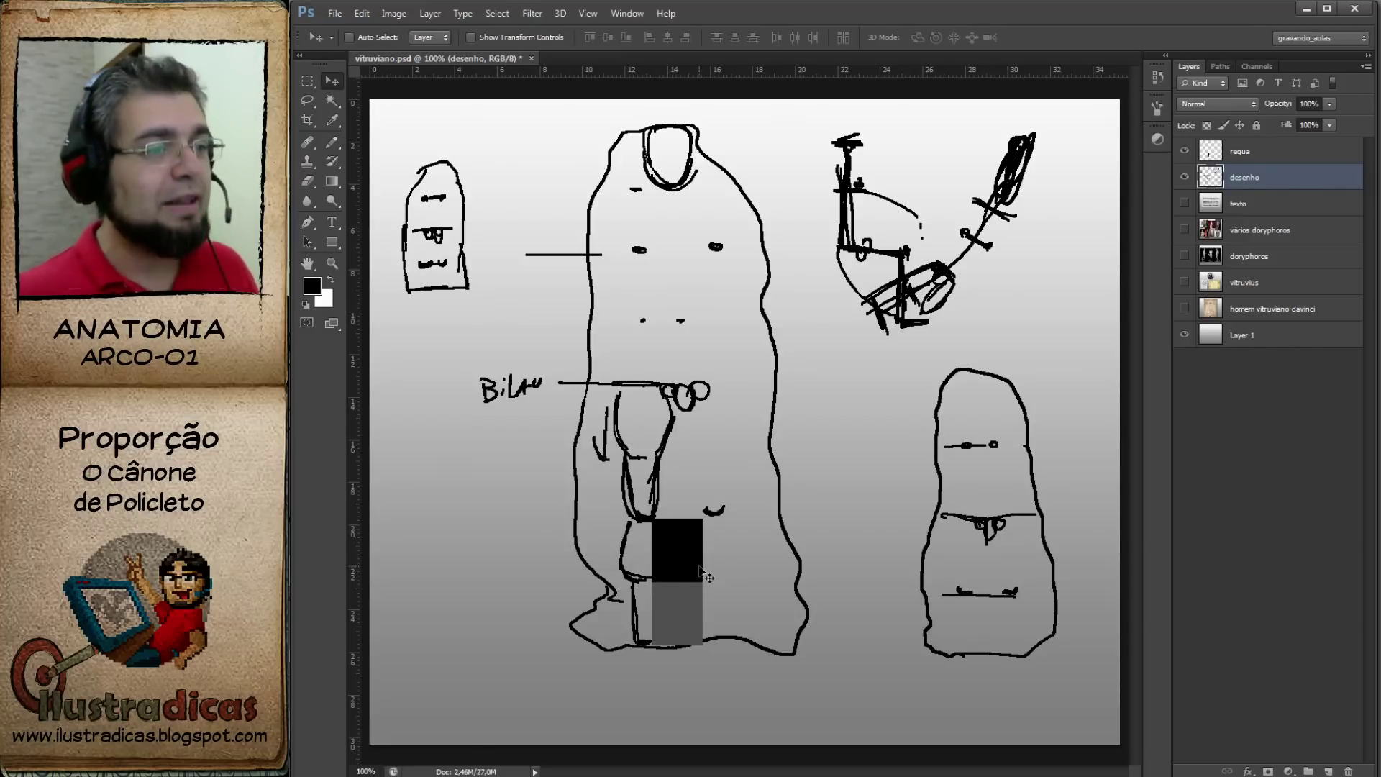
pyautogui.moveTo(671, 583); pyautogui.dragTo(851, 510)
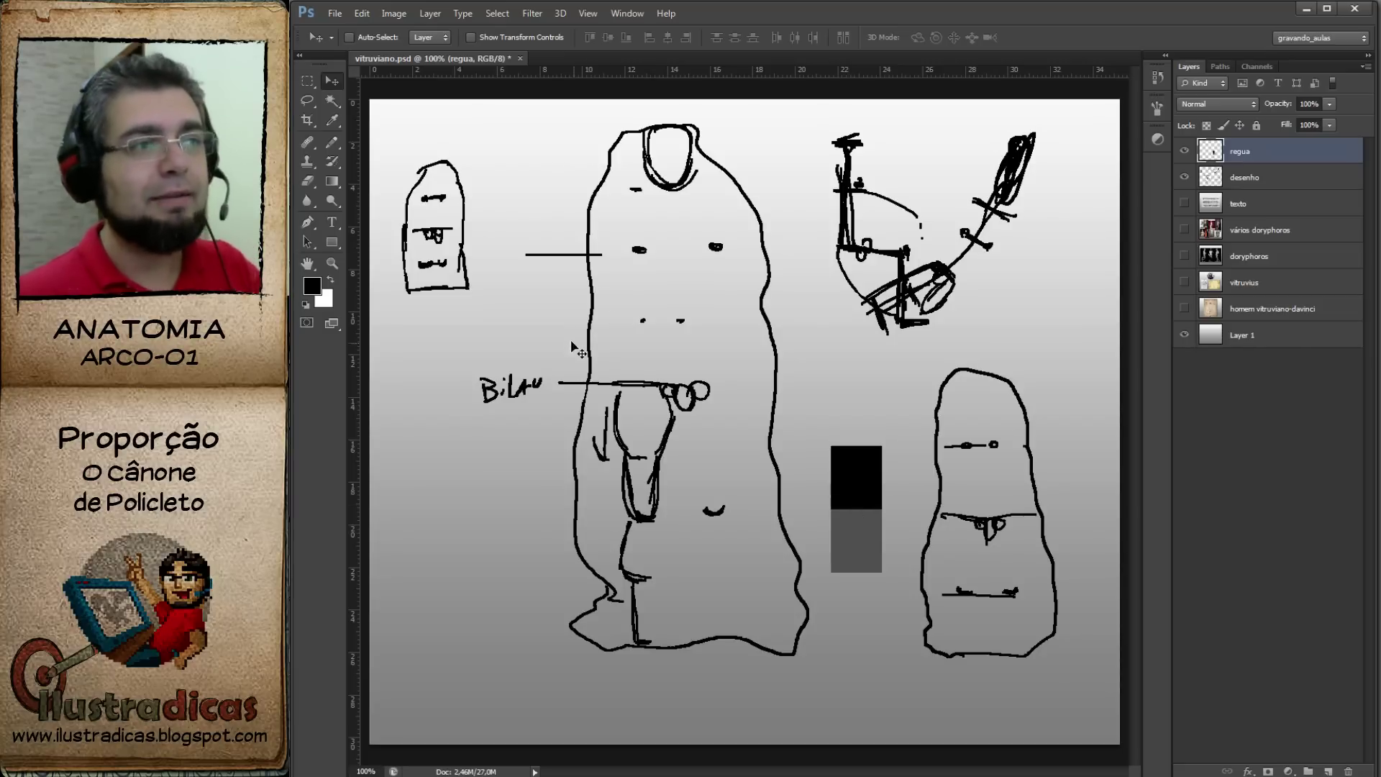
# Add detail strokes inside the big figure's head and a tick mark on the lower leg.
pyautogui.press('b')
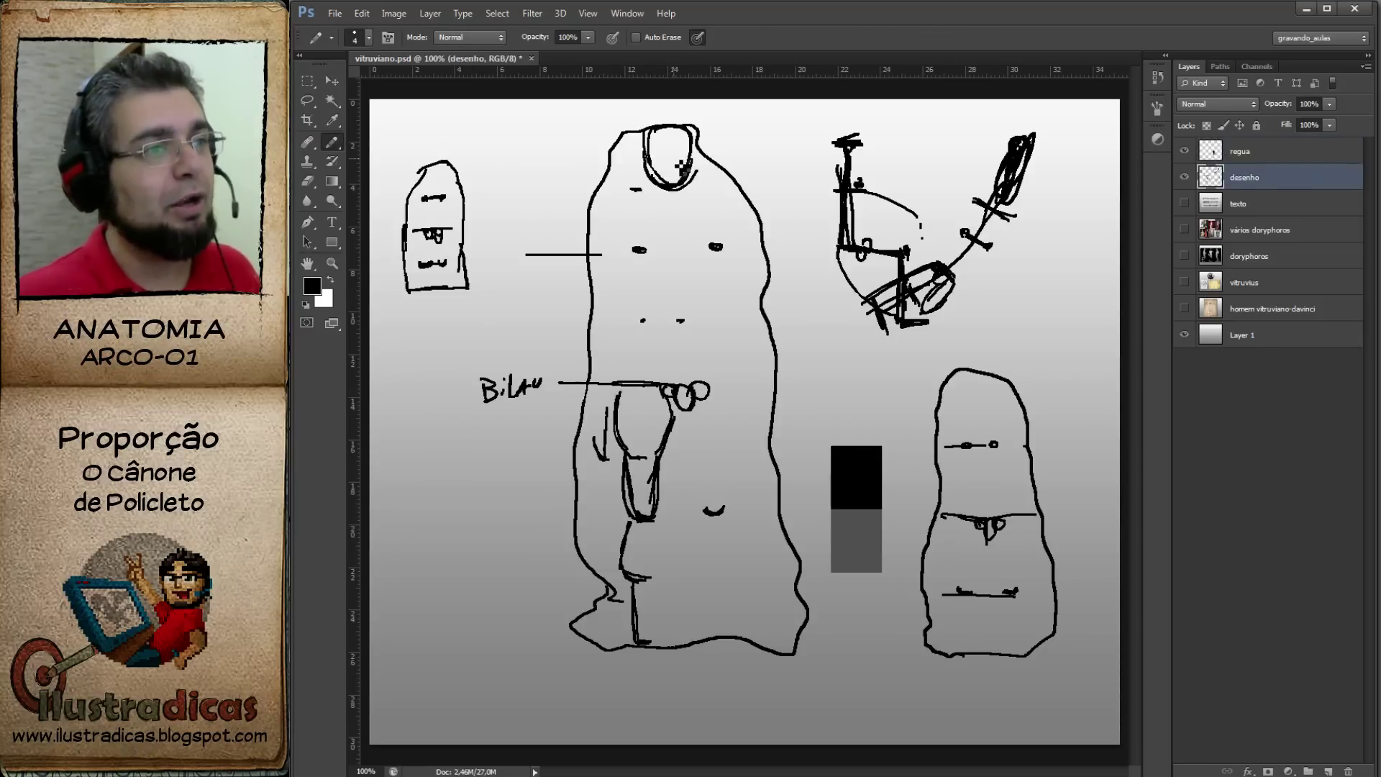
pyautogui.moveTo(653, 160); pyautogui.dragTo(669, 165)
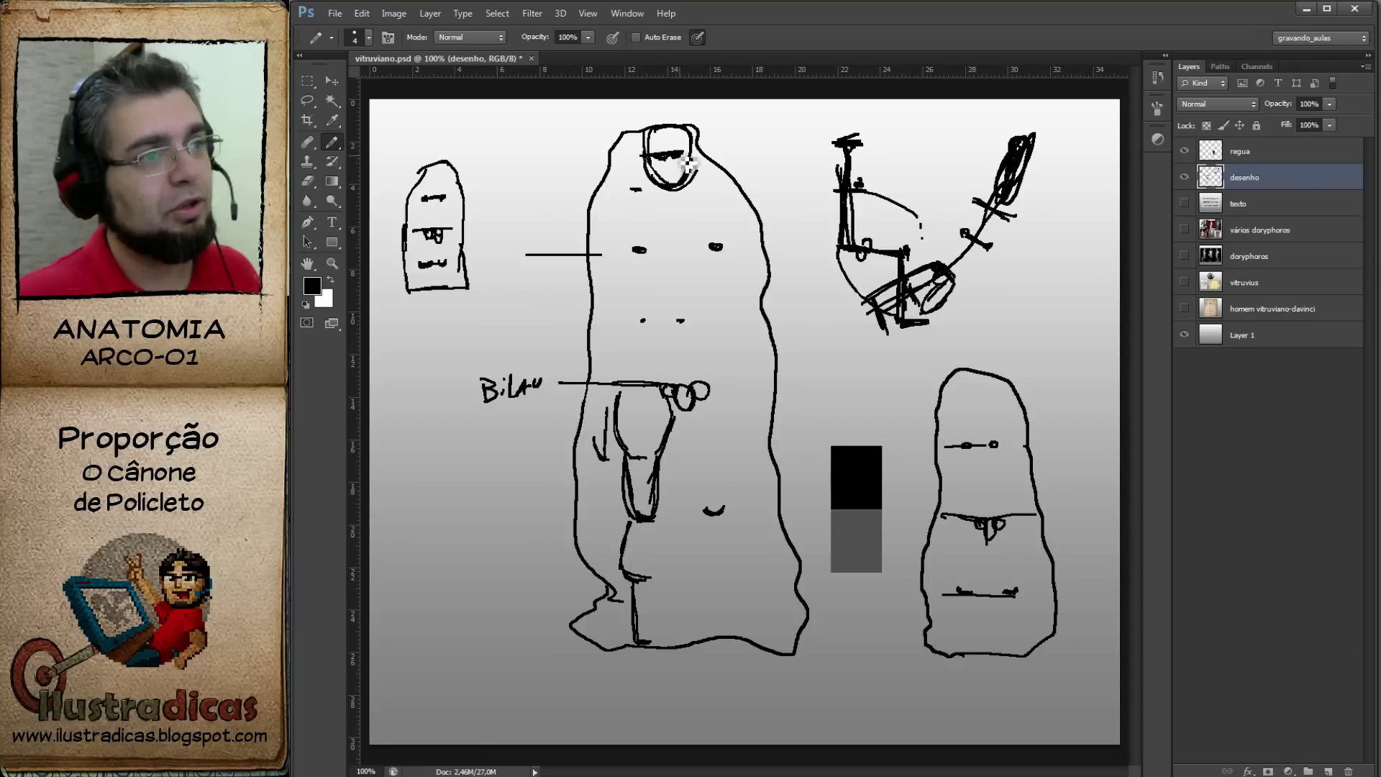
pyautogui.moveTo(689, 164); pyautogui.dragTo(692, 177)
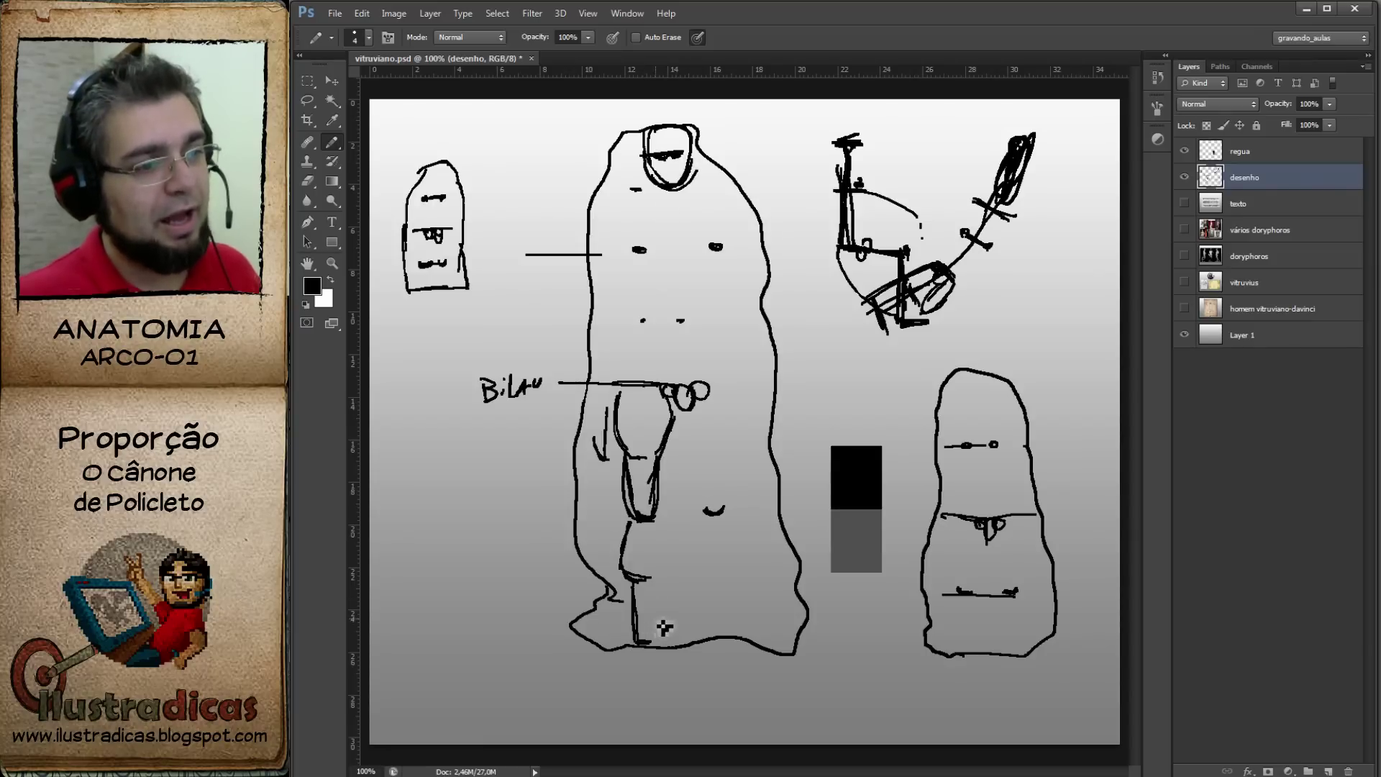
pyautogui.moveTo(634, 615); pyautogui.dragTo(655, 615)
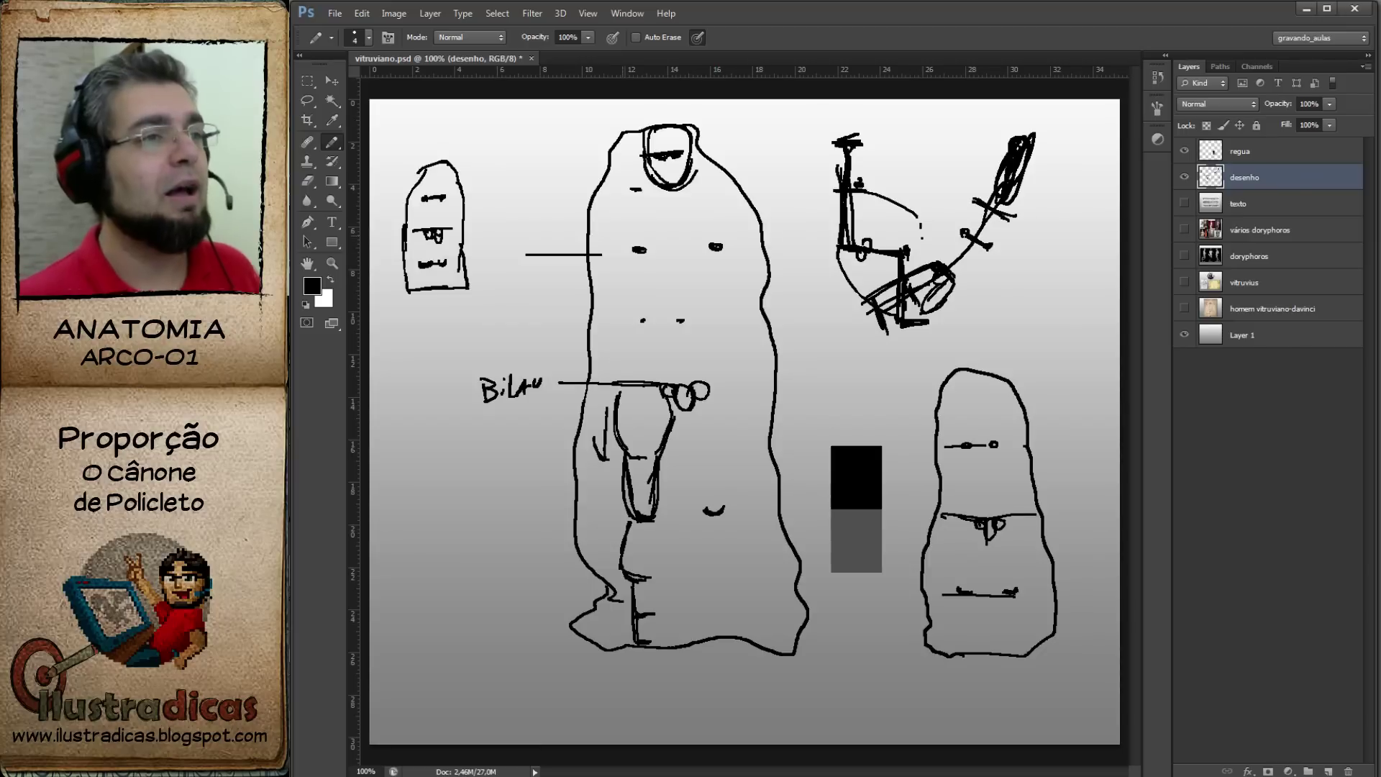
# Draw a large chest circle and the left and right torso lines down to the groin.
pyautogui.moveTo(692, 205)
pyautogui.mouseDown()
pyautogui.moveTo(630, 267)
pyautogui.moveTo(640, 302)
pyautogui.moveTo(720, 267)
pyautogui.moveTo(622, 288)
pyautogui.moveTo(720, 230)
pyautogui.moveTo(633, 303)
pyautogui.mouseUp()
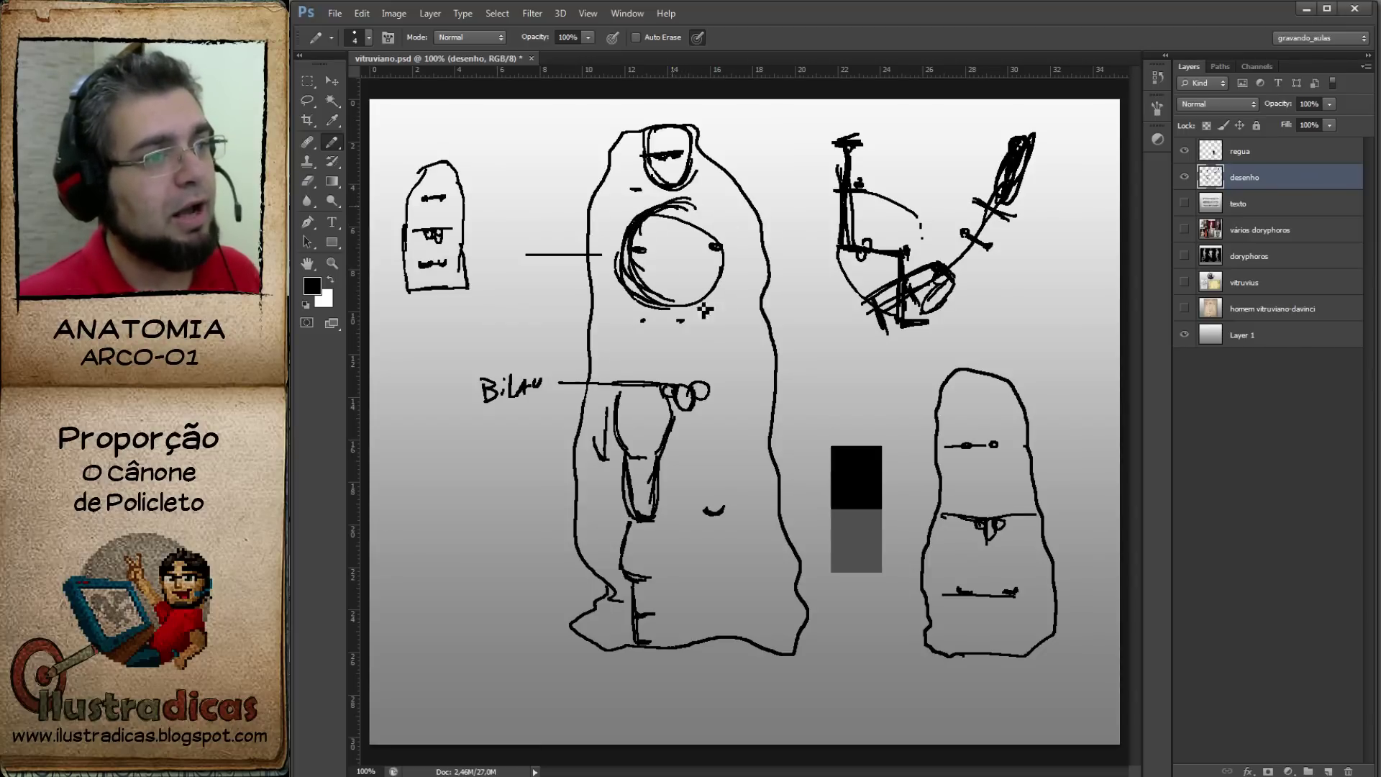
pyautogui.moveTo(727, 230); pyautogui.dragTo(648, 309)
pyautogui.moveTo(727, 288); pyautogui.dragTo(677, 317)
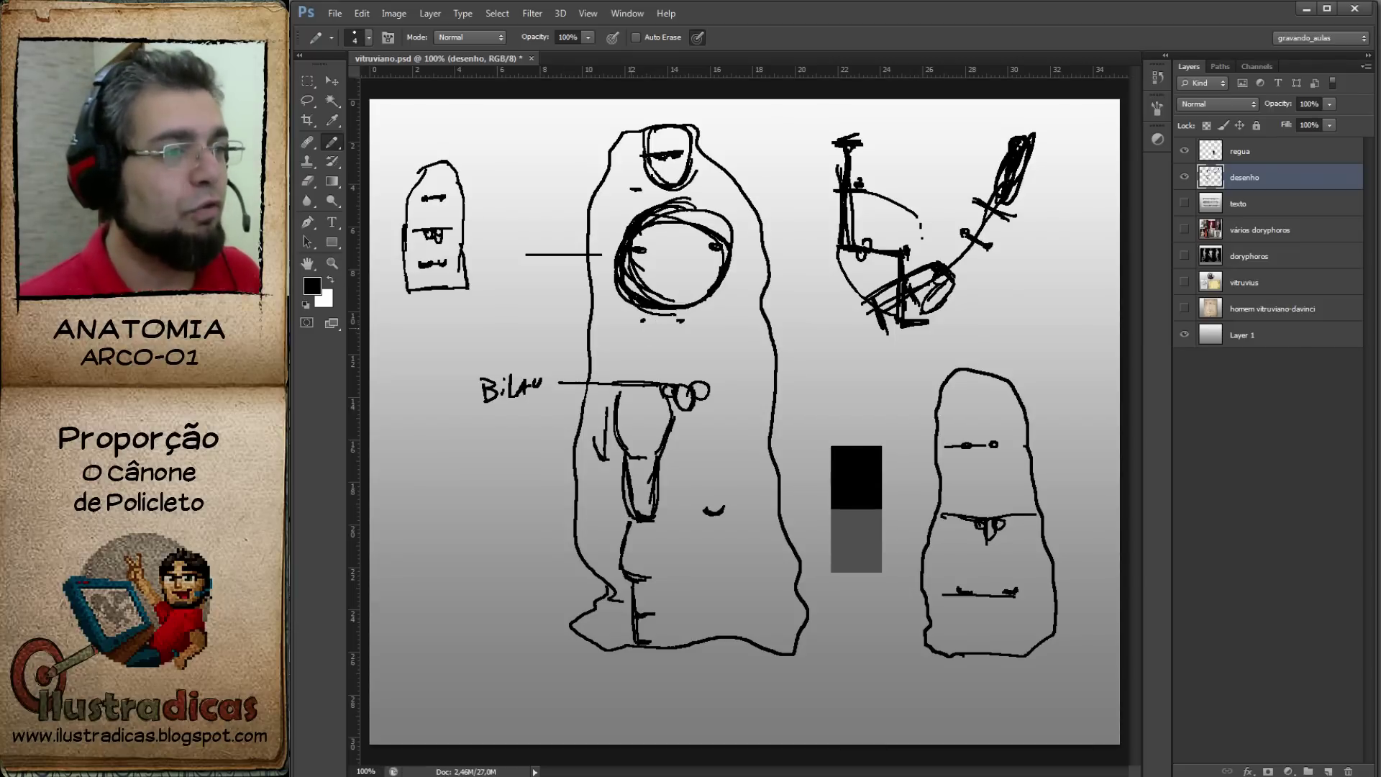
pyautogui.moveTo(621, 299); pyautogui.dragTo(624, 394)
pyautogui.moveTo(718, 302); pyautogui.dragTo(713, 399)
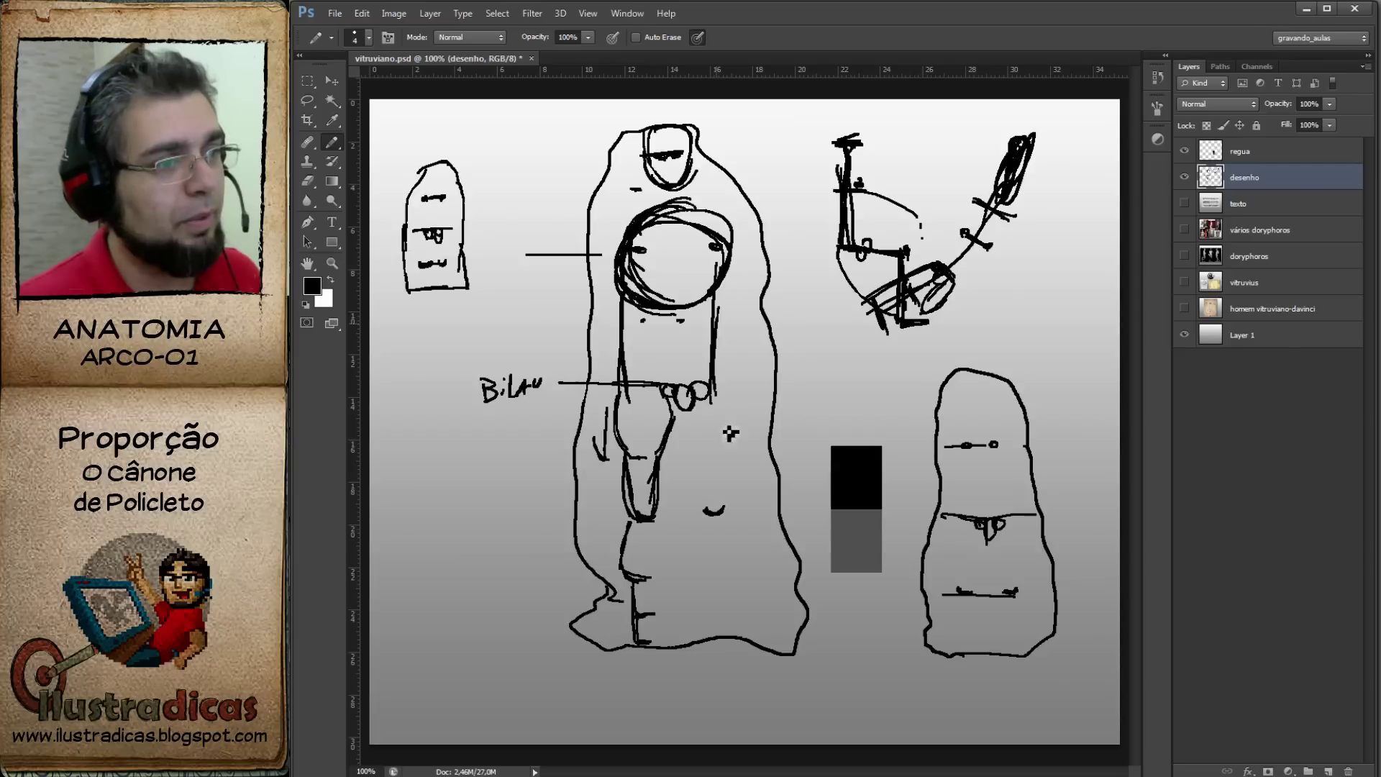
# Draw the right leg lines with a tick mark, a head on the small left sketch, and a curved lower-left line.
pyautogui.moveTo(719, 513)
pyautogui.mouseDown()
pyautogui.moveTo(694, 409)
pyautogui.moveTo(736, 514)
pyautogui.mouseUp()
pyautogui.moveTo(730, 403); pyautogui.dragTo(731, 633)
pyautogui.moveTo(730, 533); pyautogui.dragTo(733, 640)
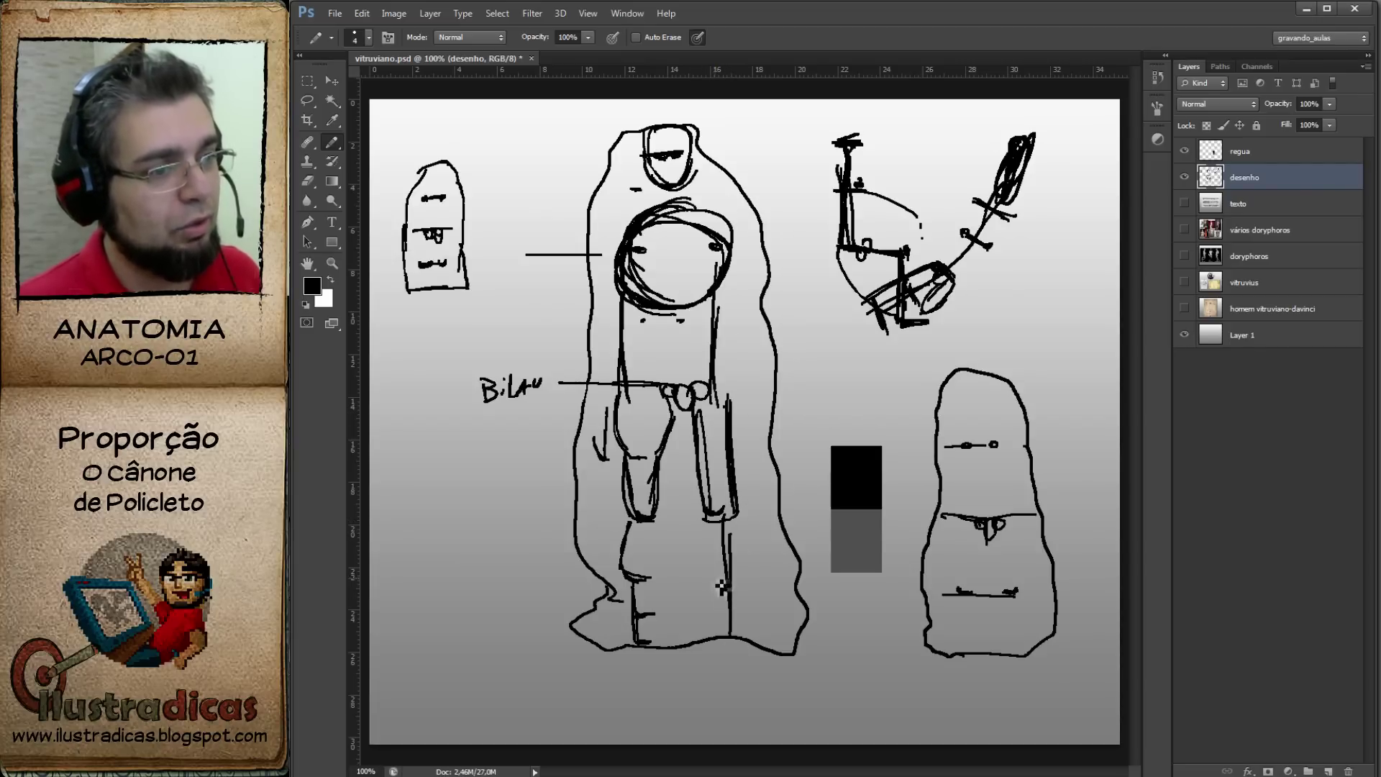
pyautogui.moveTo(725, 580); pyautogui.dragTo(739, 579)
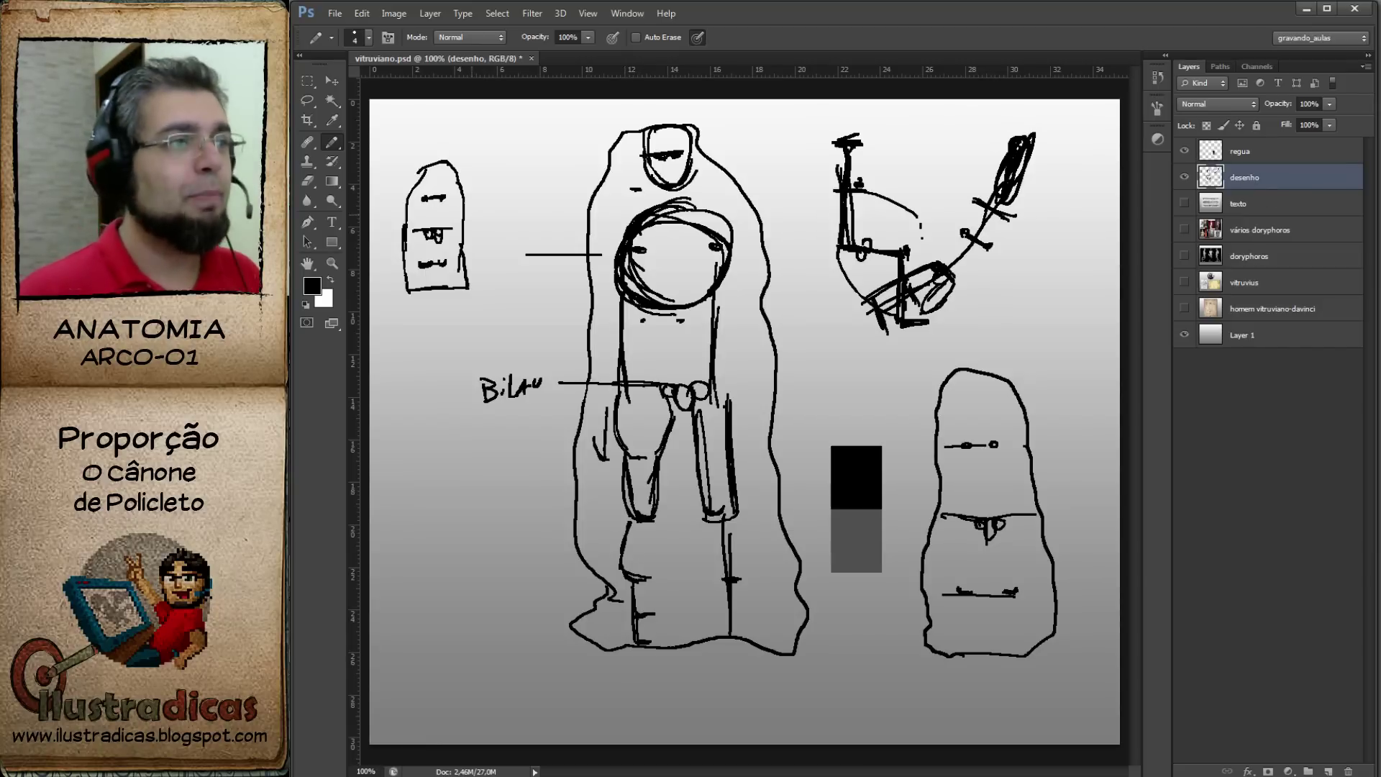
pyautogui.moveTo(439, 177); pyautogui.dragTo(433, 232)
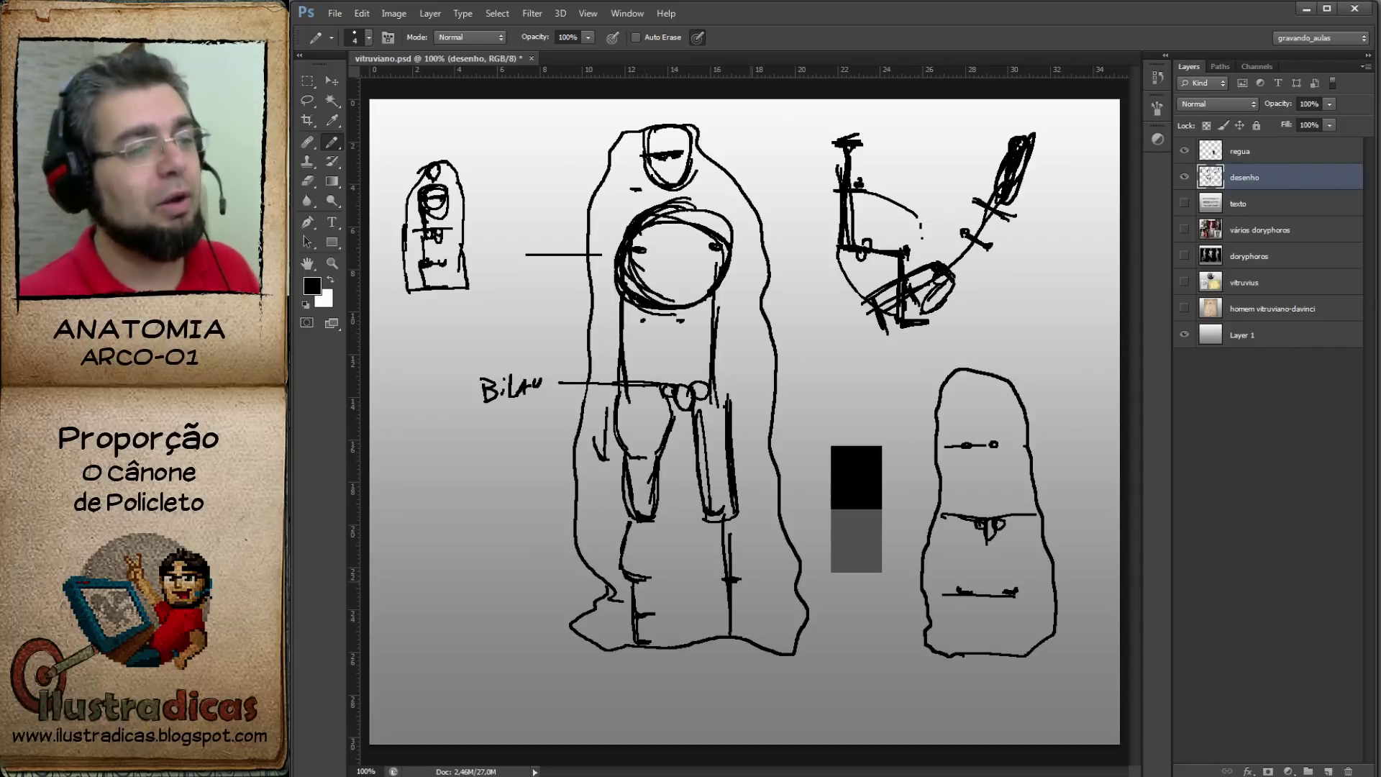
pyautogui.moveTo(471, 539); pyautogui.dragTo(432, 632)
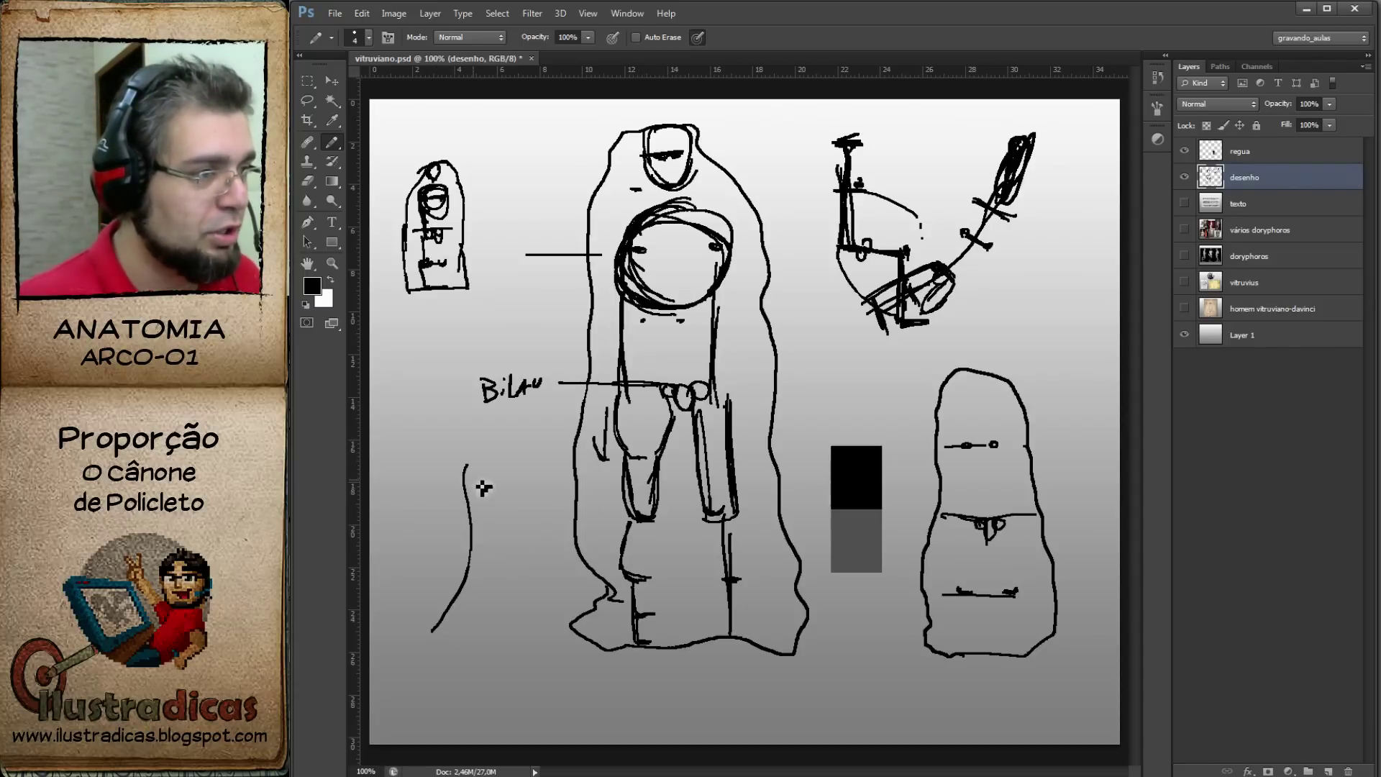
# Draw a curved lower-left stick figure with cross and tick marks, a foot and a thickened back contour.
pyautogui.moveTo(472, 536)
pyautogui.mouseDown()
pyautogui.moveTo(465, 430)
pyautogui.moveTo(432, 637)
pyautogui.moveTo(464, 421)
pyautogui.mouseUp()
pyautogui.moveTo(437, 505); pyautogui.dragTo(493, 497)
pyautogui.moveTo(418, 623); pyautogui.dragTo(454, 639)
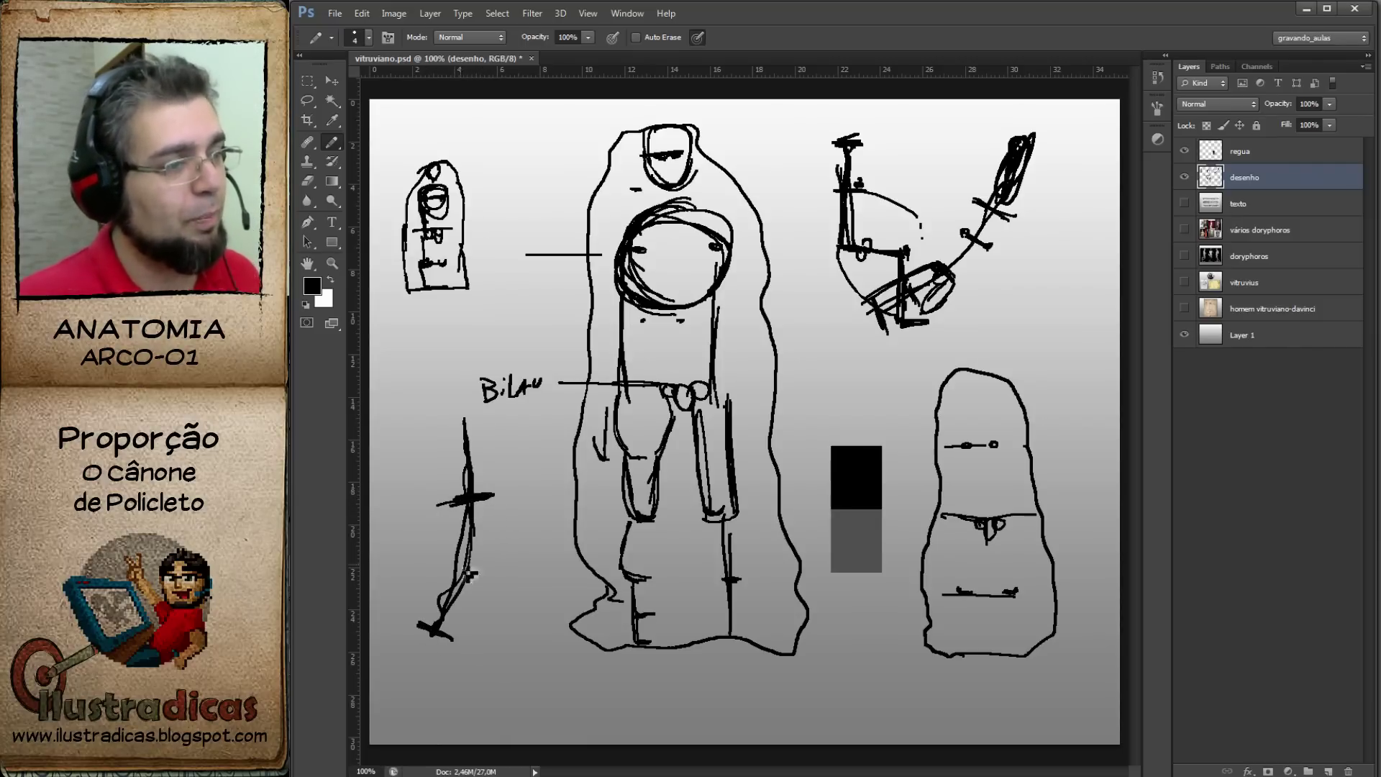
pyautogui.moveTo(445, 567); pyautogui.dragTo(484, 579)
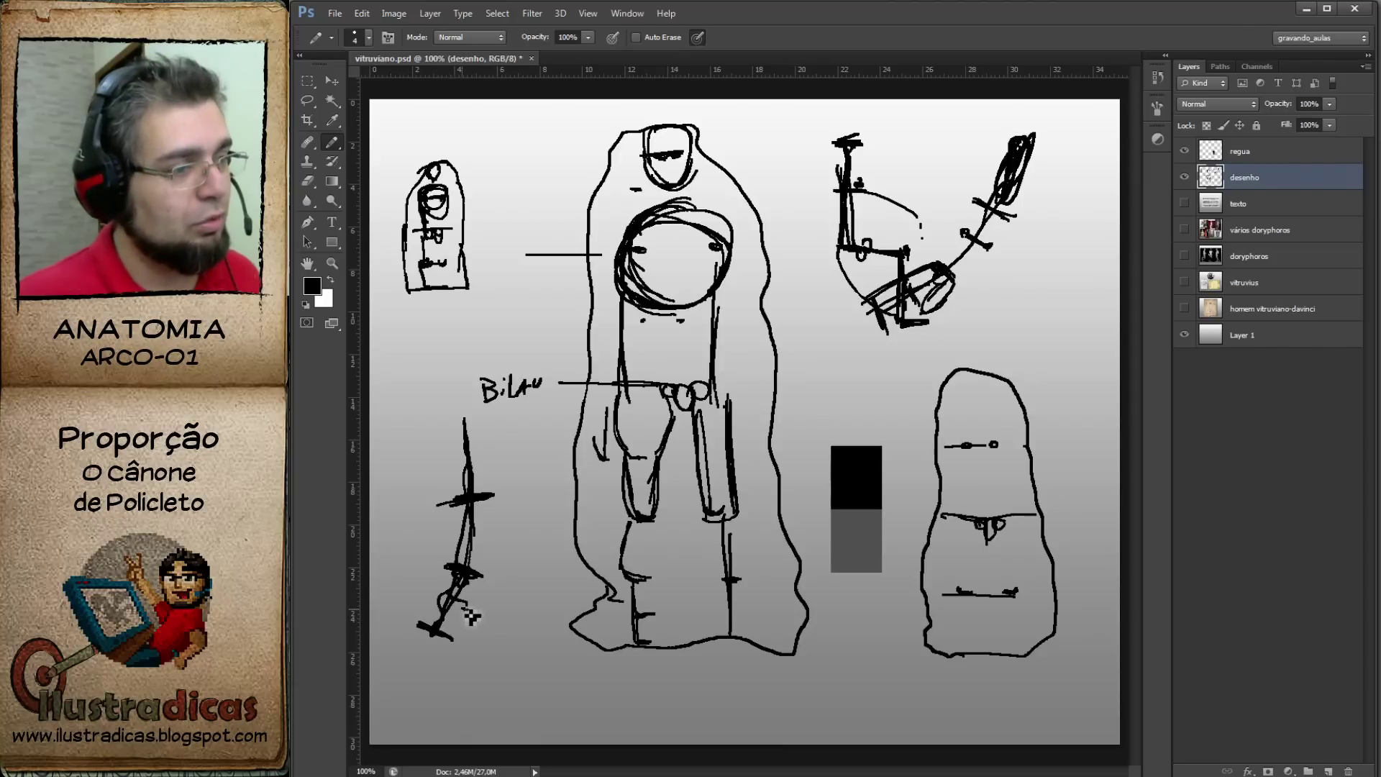
pyautogui.moveTo(481, 575)
pyautogui.mouseDown()
pyautogui.moveTo(476, 612)
pyautogui.moveTo(438, 608)
pyautogui.mouseUp()
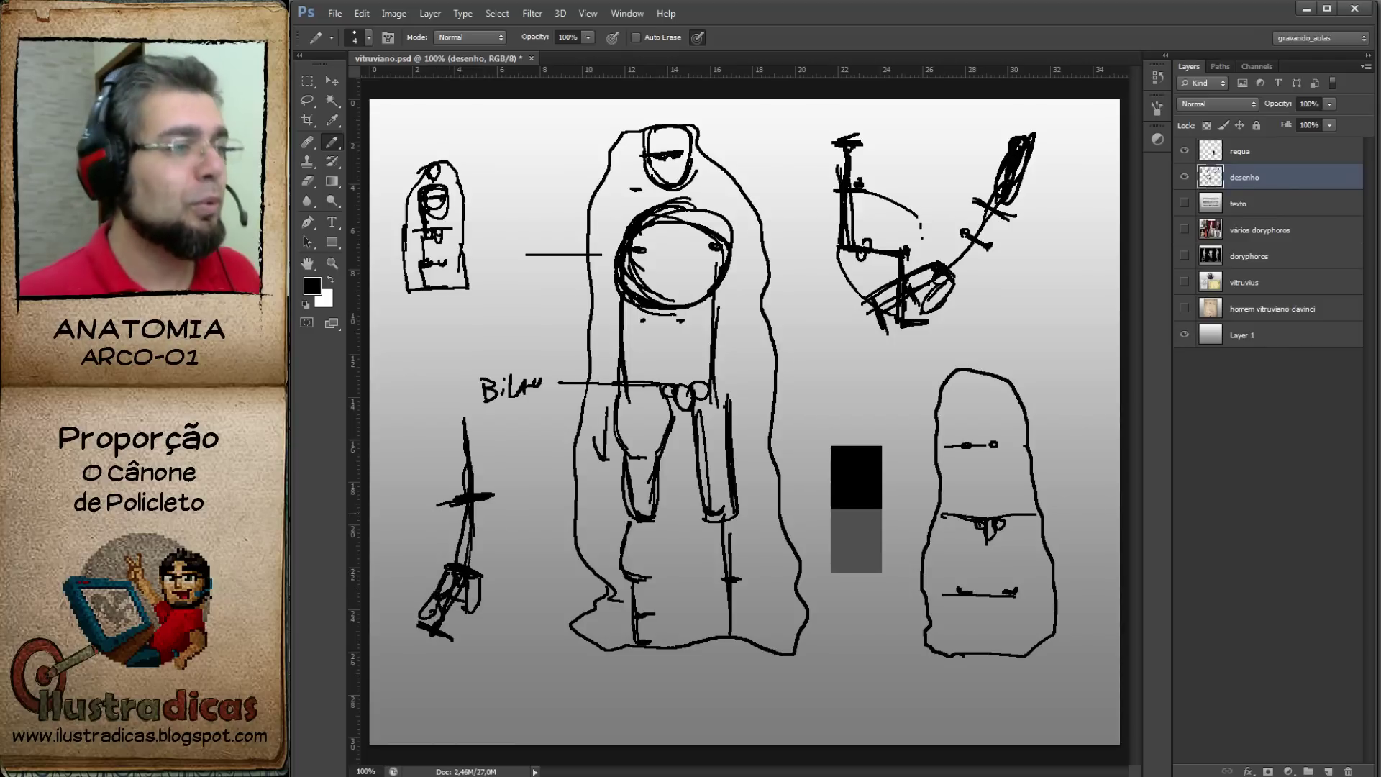
pyautogui.moveTo(471, 538); pyautogui.dragTo(487, 527)
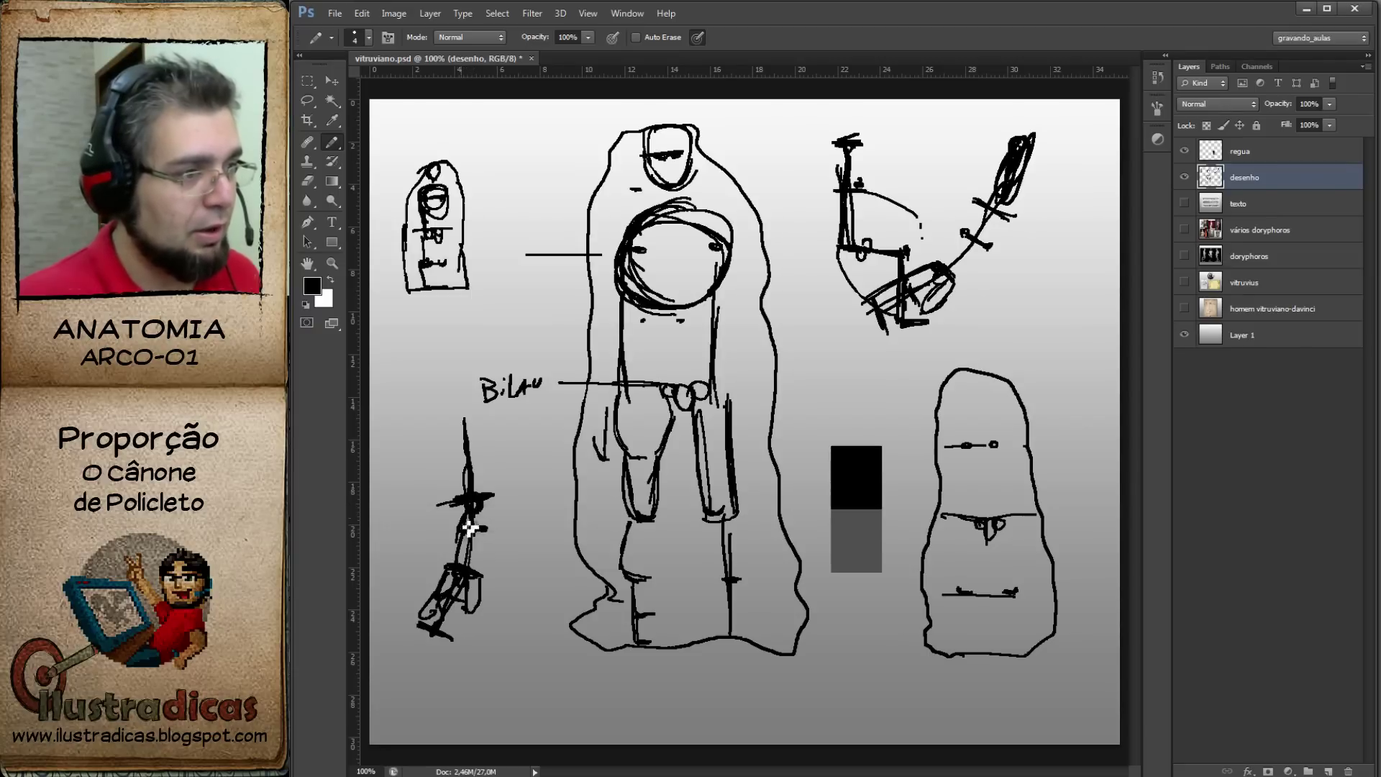
pyautogui.moveTo(489, 583)
pyautogui.mouseDown()
pyautogui.moveTo(487, 495)
pyautogui.moveTo(493, 513)
pyautogui.mouseUp()
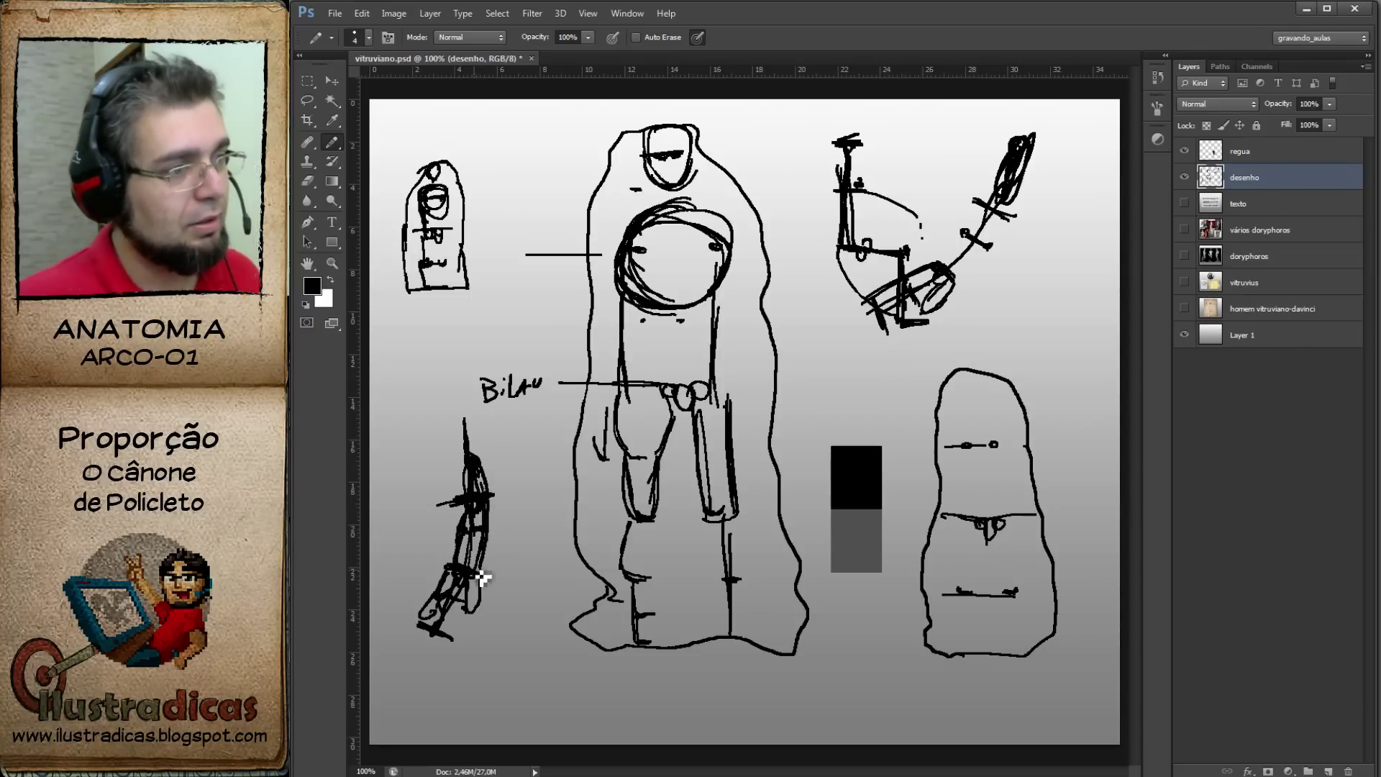
pyautogui.moveTo(482, 577); pyautogui.dragTo(471, 613)
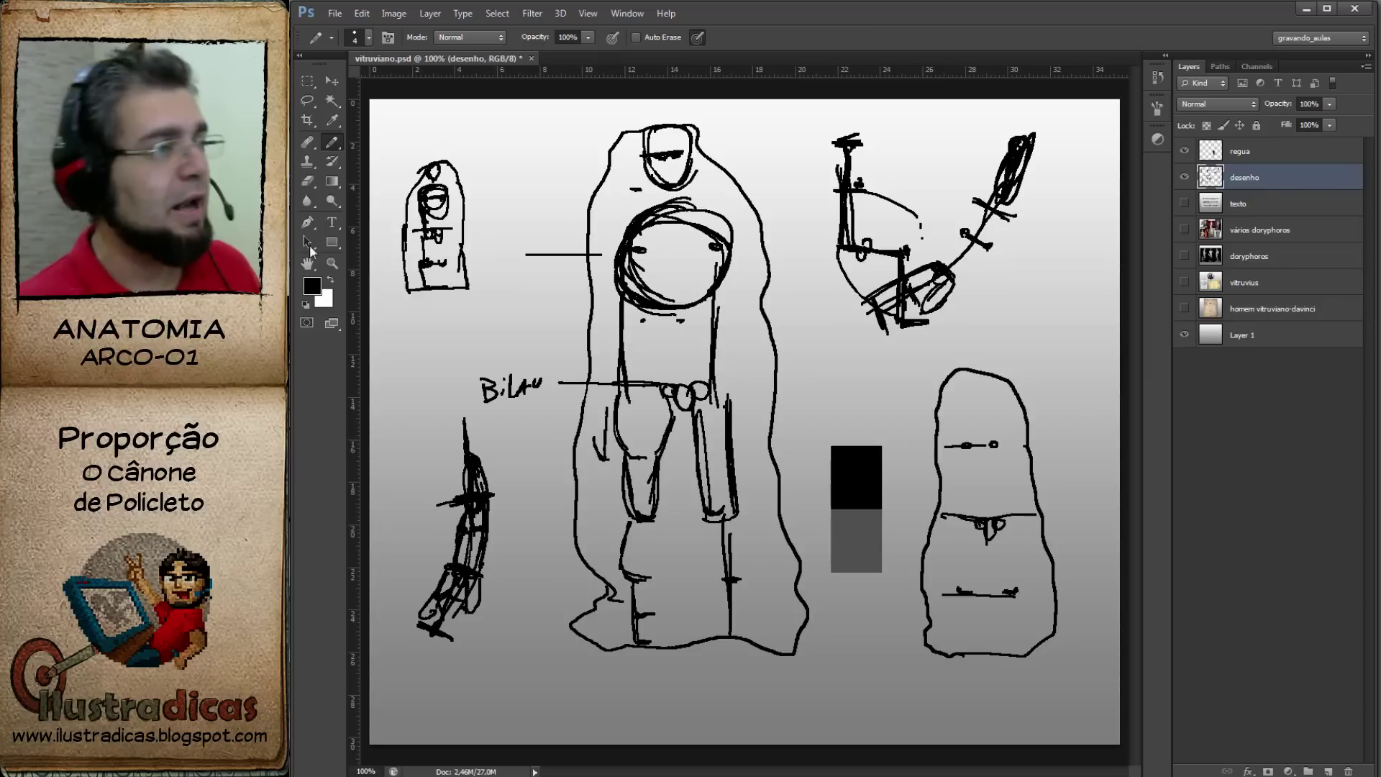
# Erase a rectangular region around the big figure on the desenho layer.
pyautogui.click(307, 80)
pyautogui.moveTo(583, 129); pyautogui.dragTo(796, 650)
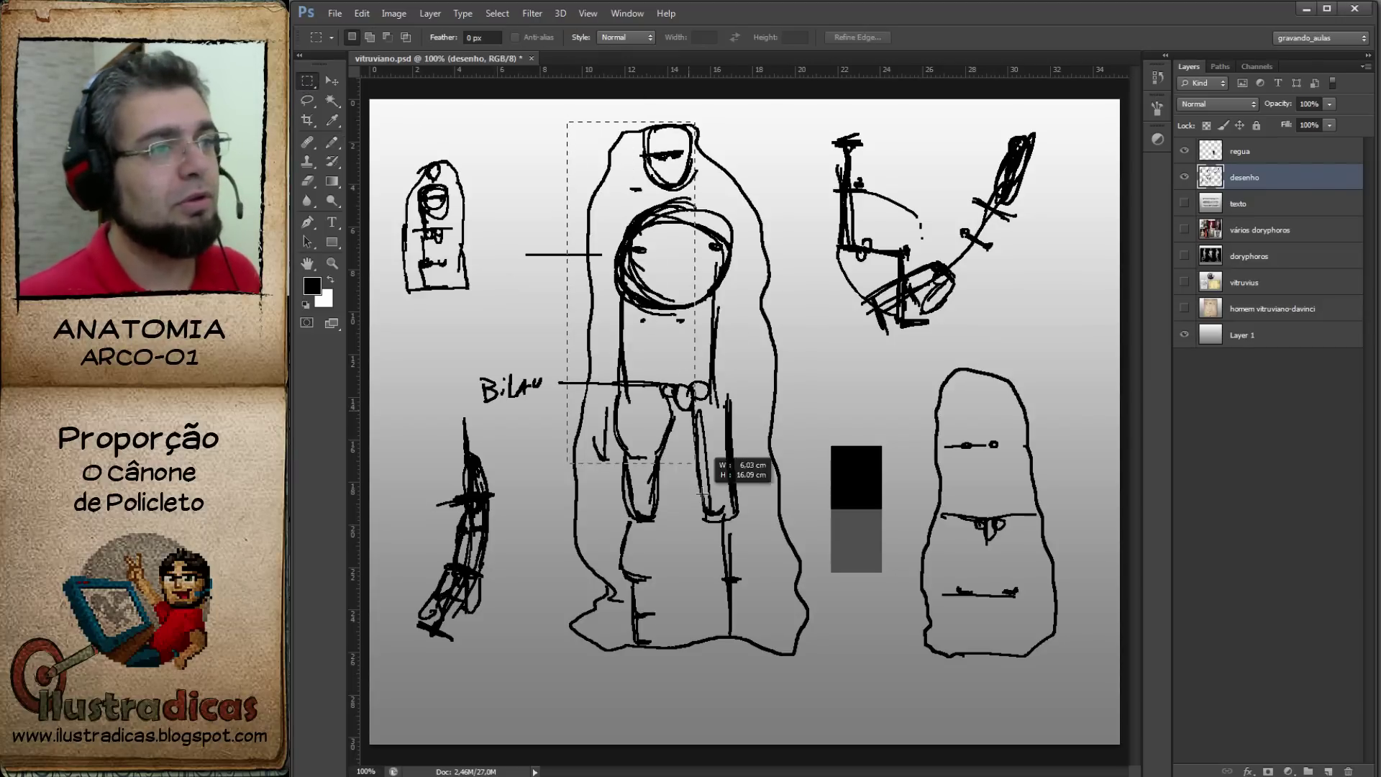
pyautogui.press('Delete')
pyautogui.hotkey('ctrl', 'd')
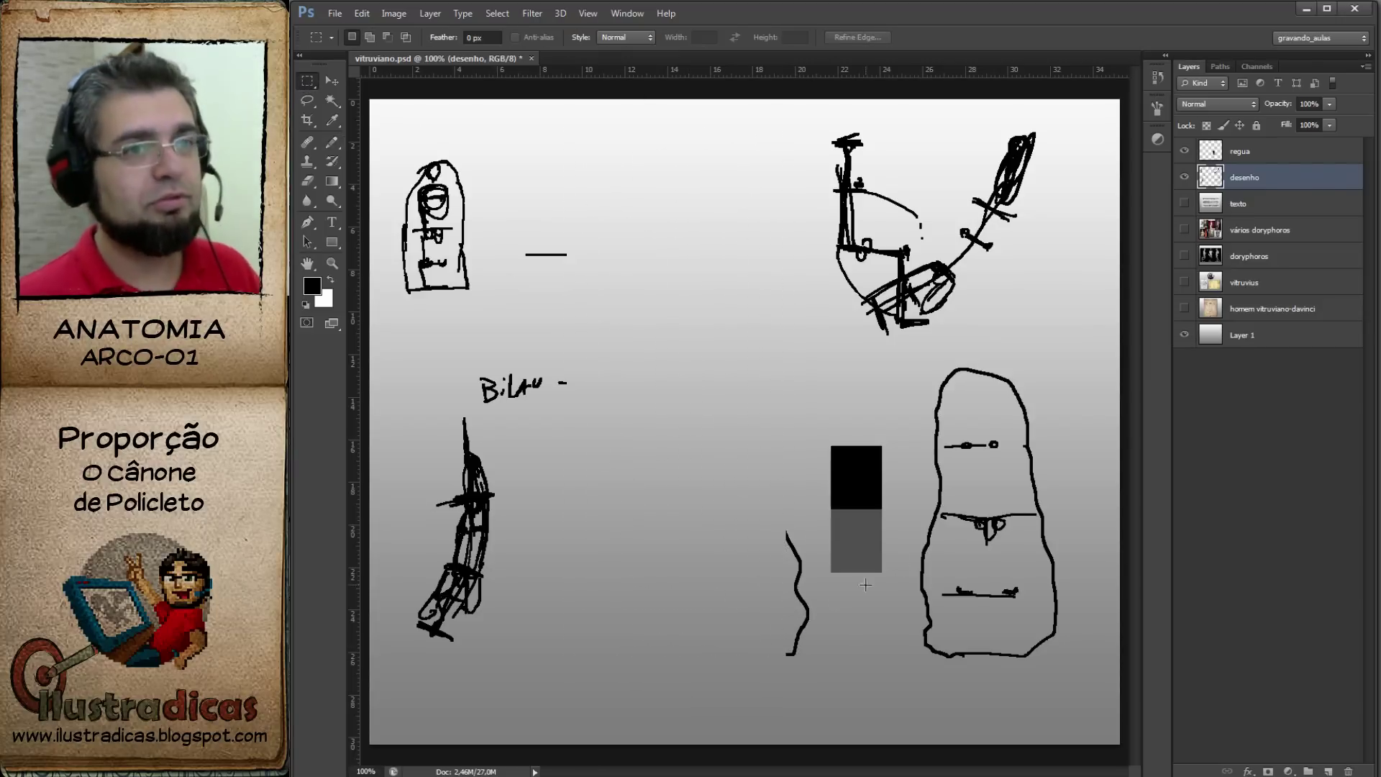
# Hide desenho and regua, and show and select the homem vitruviano-davinci layer.
pyautogui.click(1184, 177)
pyautogui.click(1185, 151)
pyautogui.click(1185, 309)
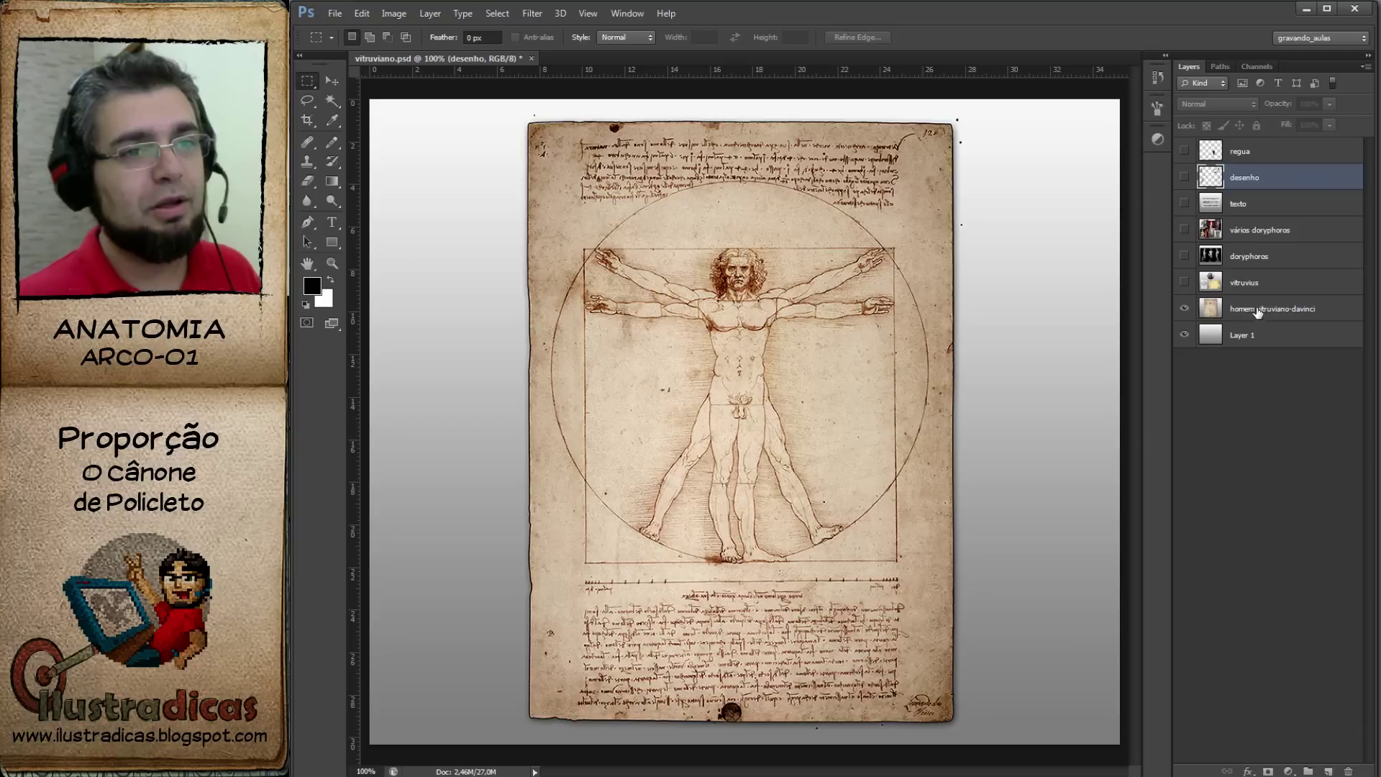
pyautogui.click(1258, 308)
# Paste the proportion sketch as a new layer and scale it to the Vitruvian figure's height.
pyautogui.hotkey('ctrl', 'v')
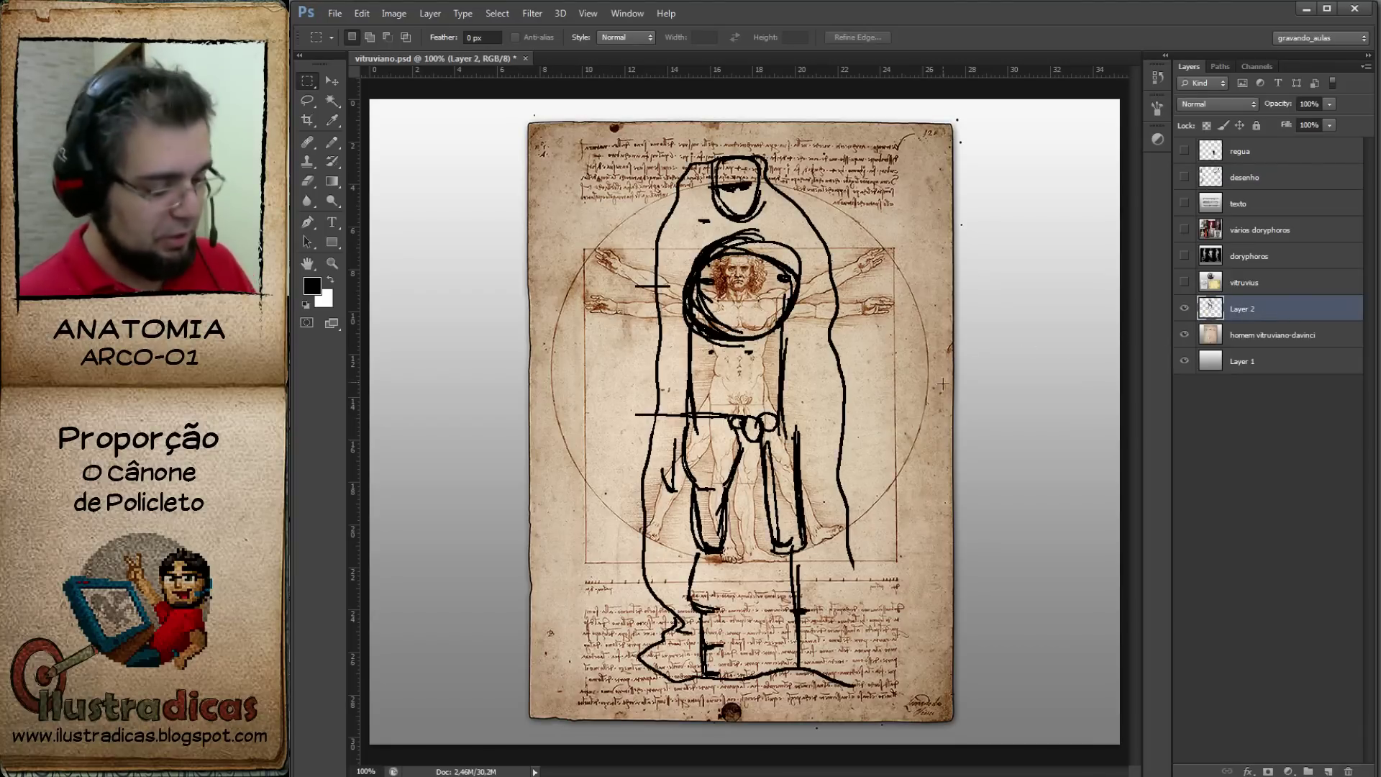
pyautogui.hotkey('ctrl', 't')
pyautogui.moveTo(854, 154); pyautogui.dragTo(804, 268)
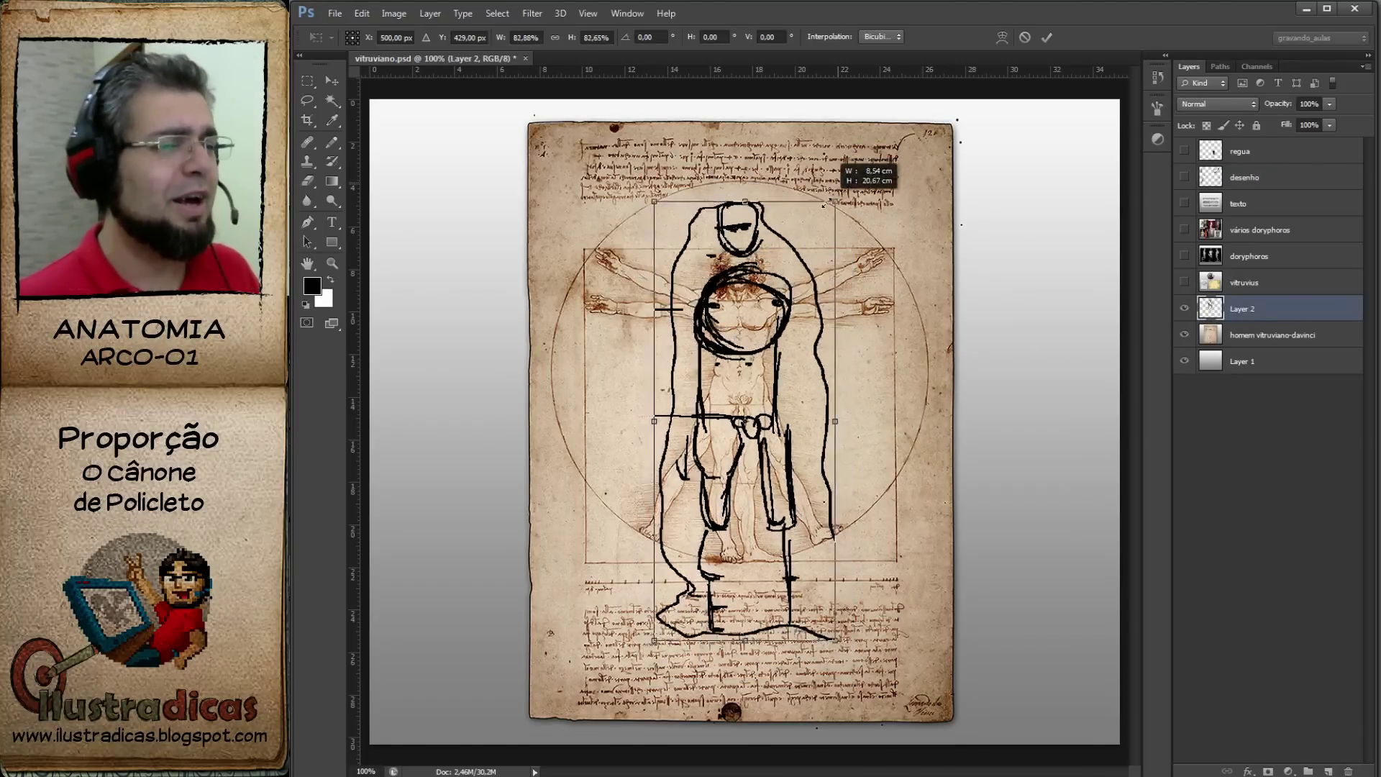
pyautogui.moveTo(745, 346); pyautogui.dragTo(743, 341)
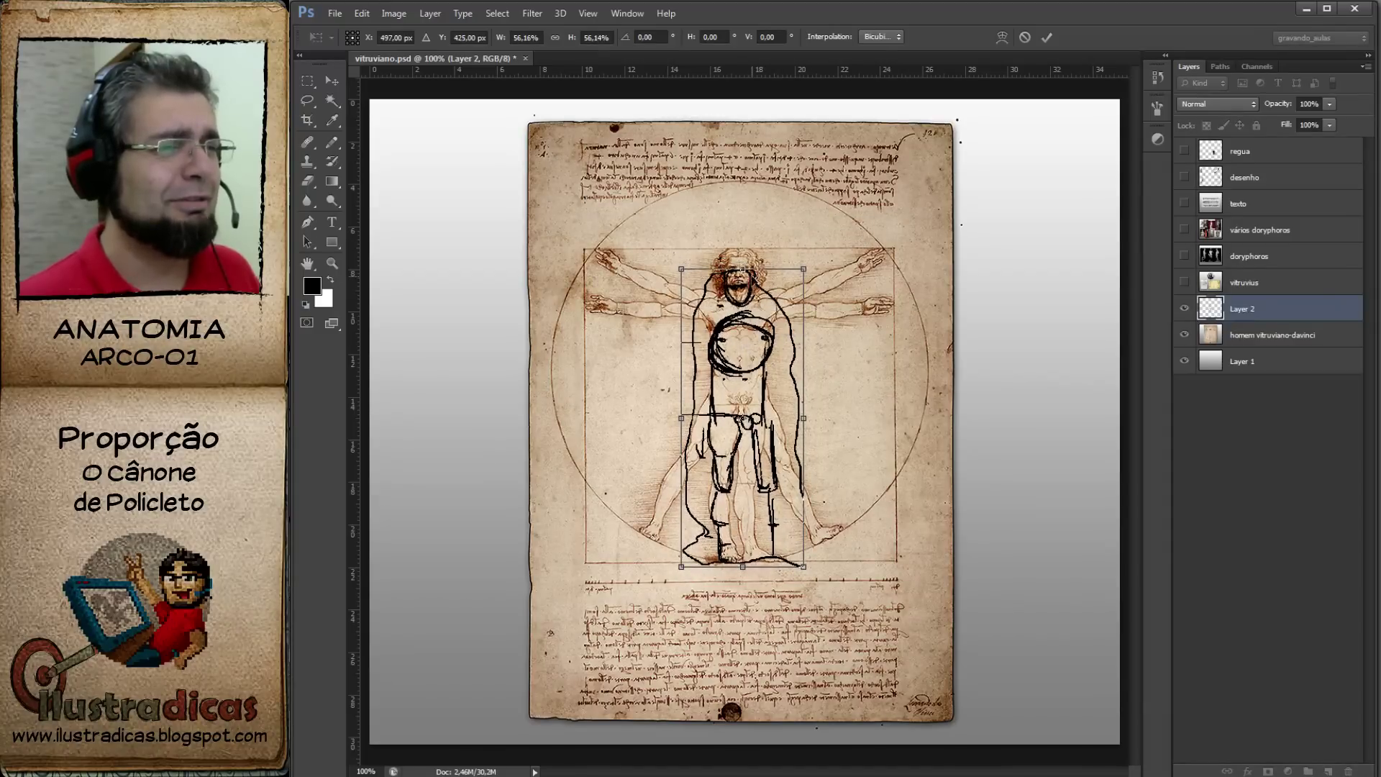
pyautogui.moveTo(743, 267); pyautogui.dragTo(748, 251)
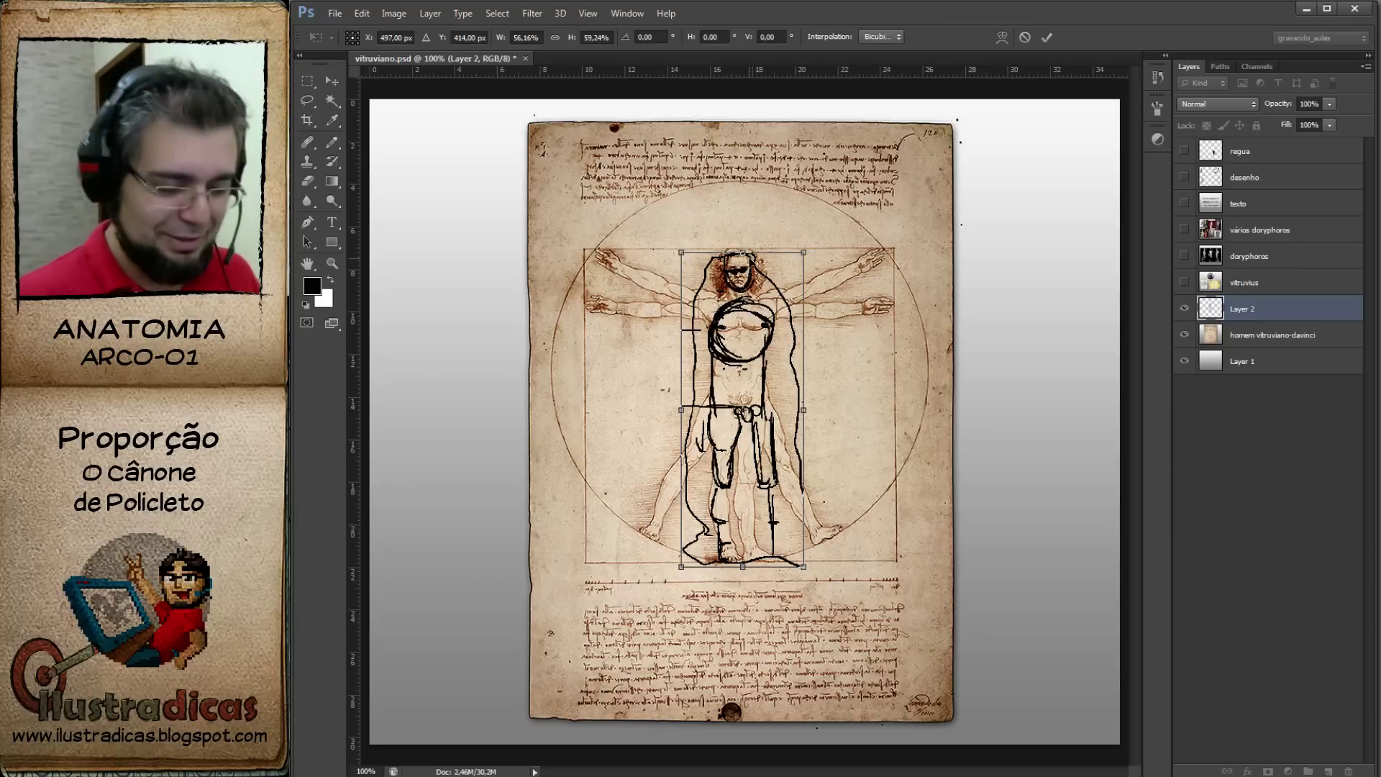
pyautogui.press('Return')
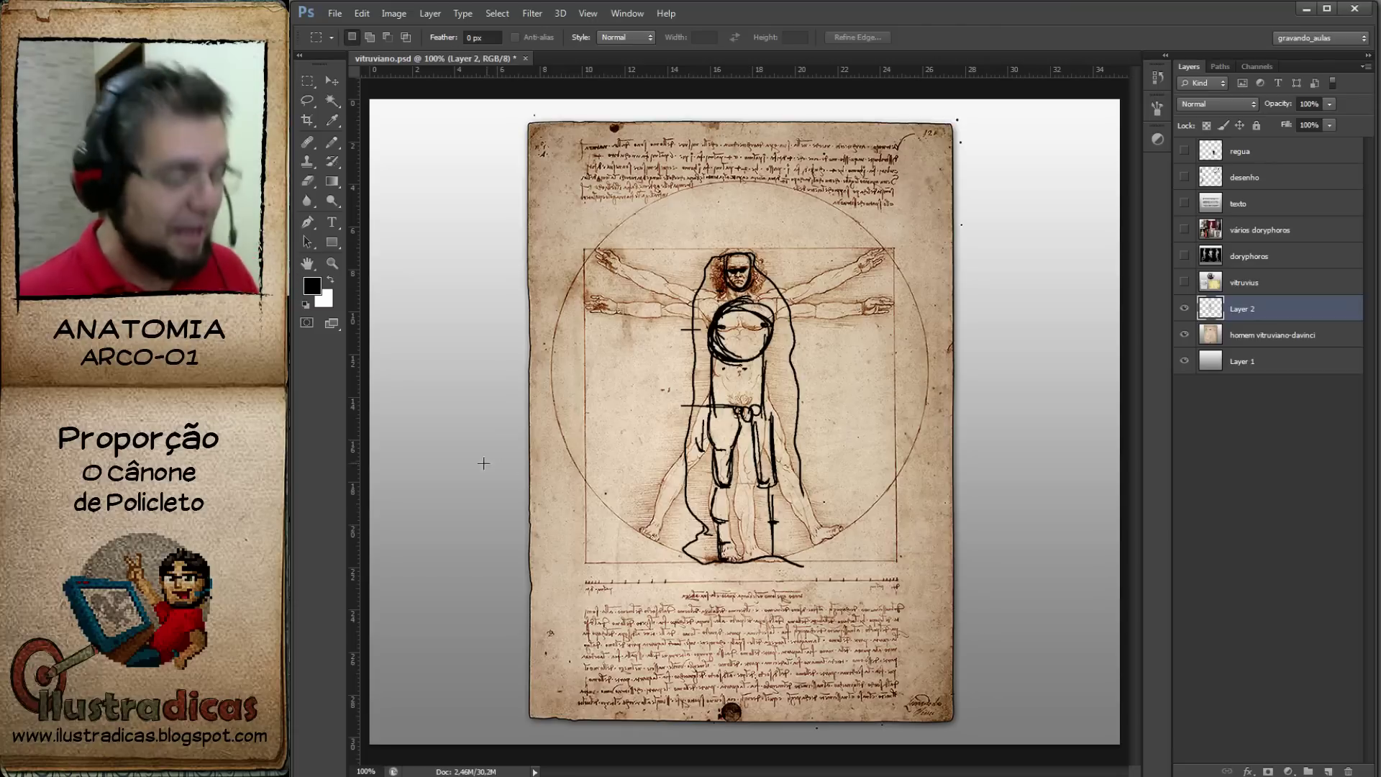
# Move the sketch to the right of the Vitruvian figure, zooming on the hips then fitting the view.
pyautogui.press('v')
pyautogui.moveTo(729, 325); pyautogui.dragTo(829, 326)
pyautogui.moveTo(725, 398)
pyautogui.mouseDown()
pyautogui.moveTo(785, 477)
pyautogui.moveTo(779, 501)
pyautogui.mouseUp()
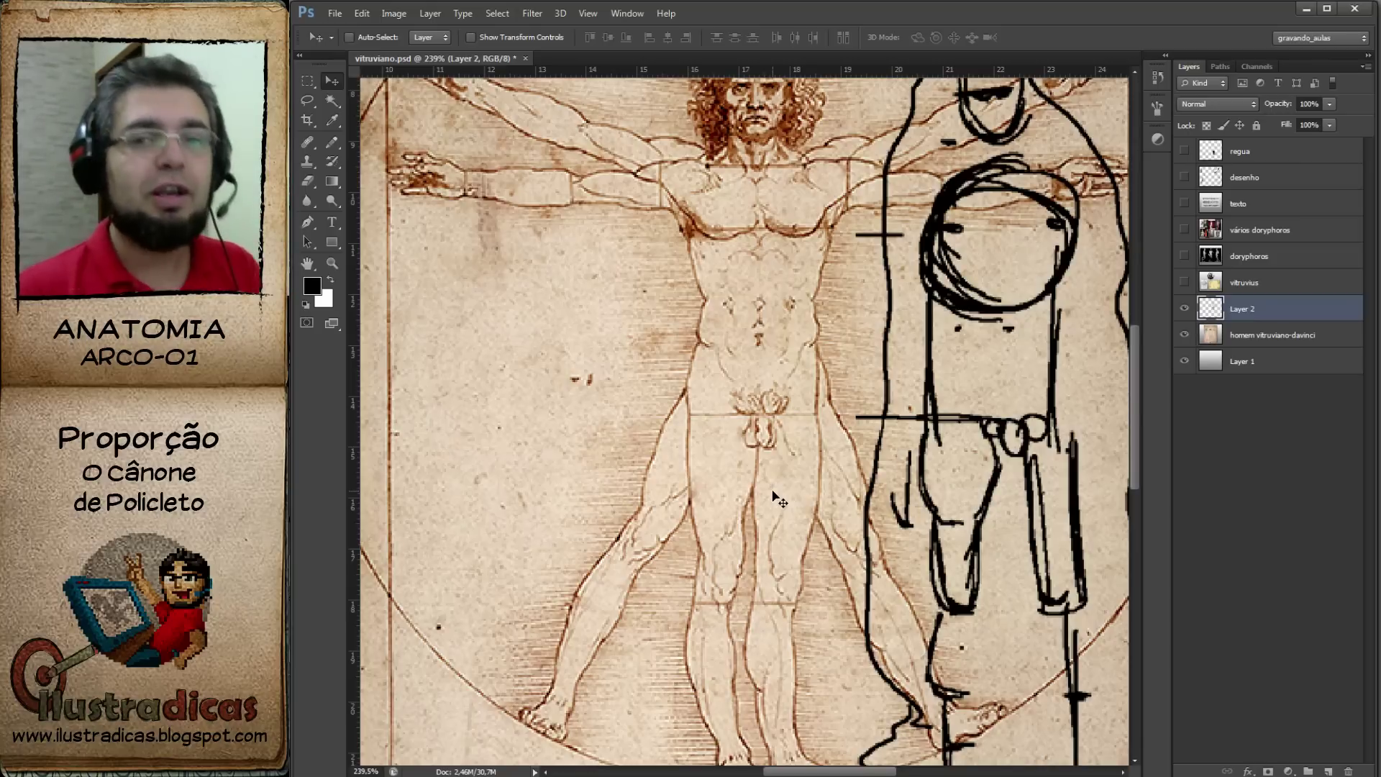
pyautogui.hotkey('ctrl', '0')
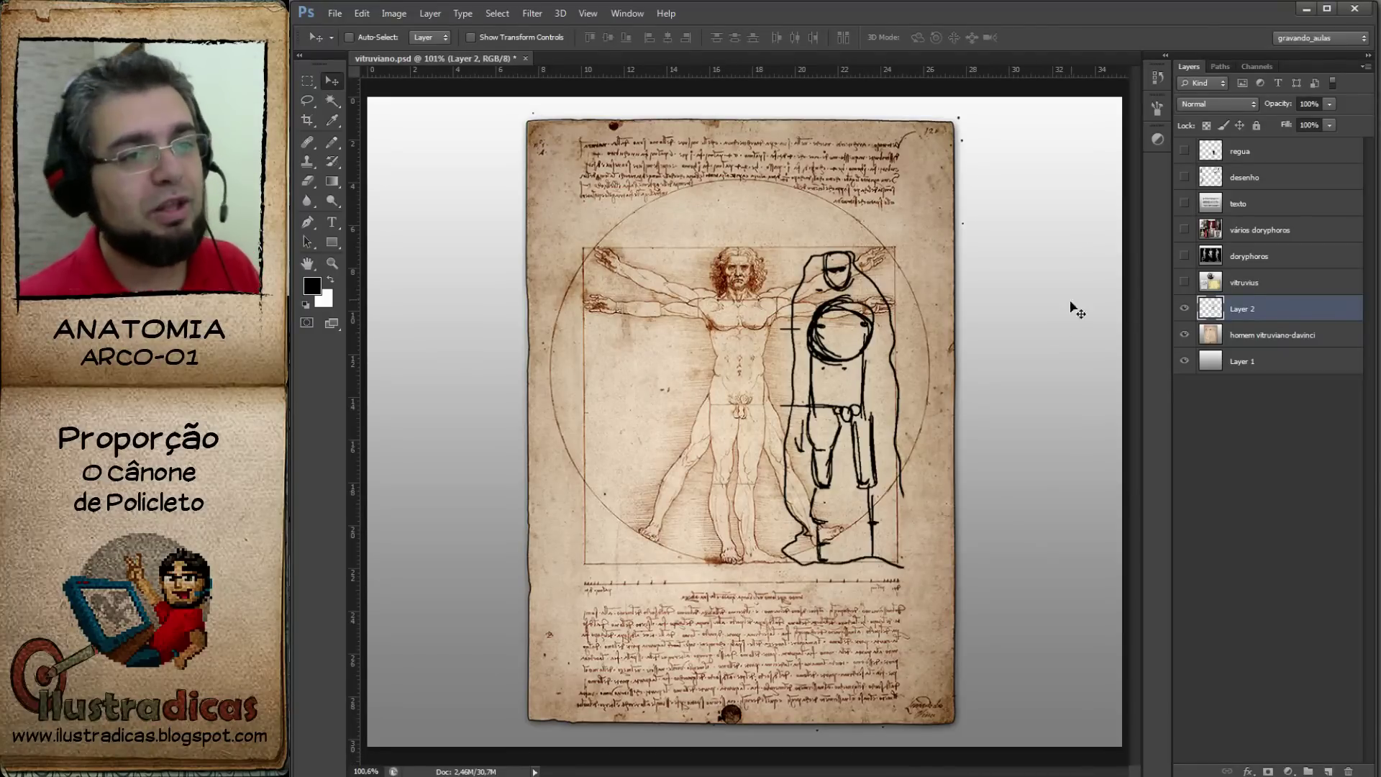
# Compare and nudge the sketch slightly right, then hide Layer 2 and homem vitruviano-davinci.
pyautogui.click(1185, 310)
pyautogui.click(1185, 309)
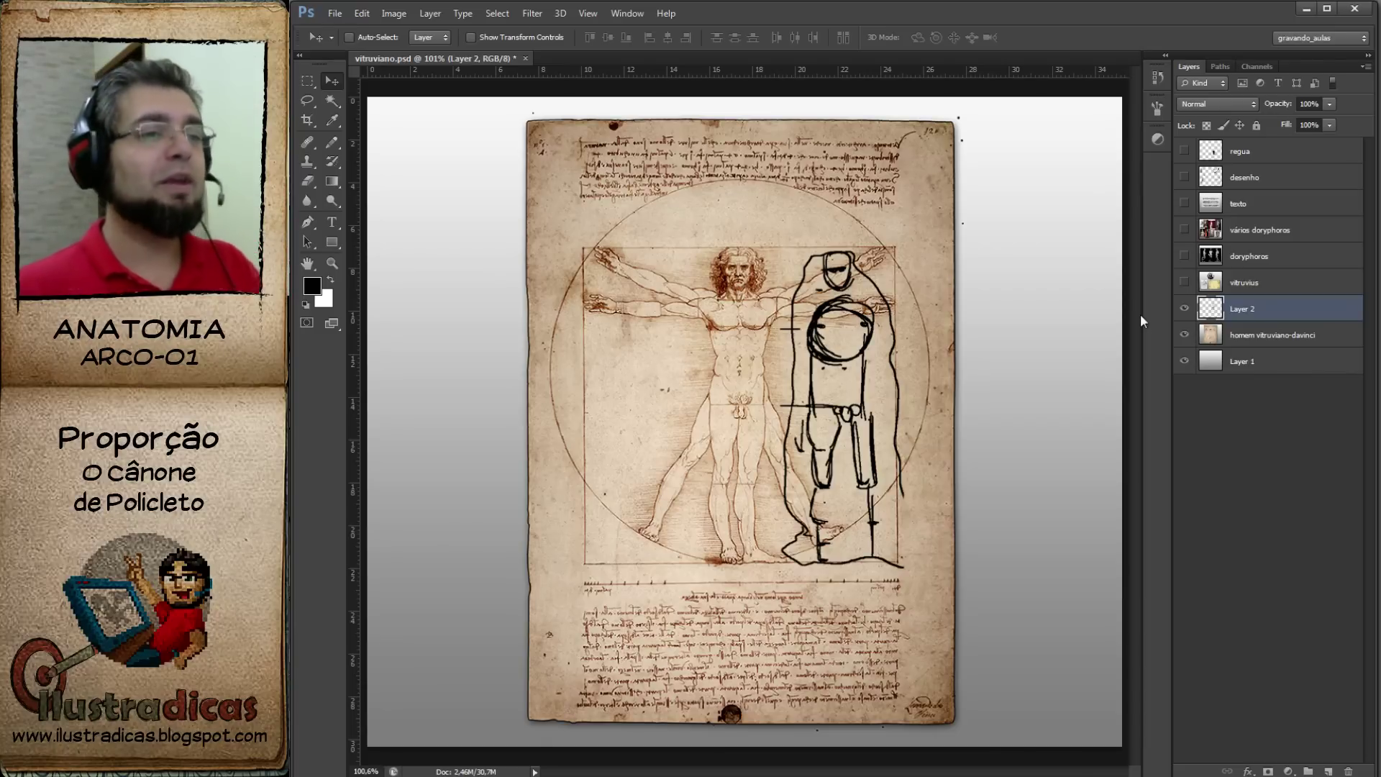
pyautogui.moveTo(828, 380); pyautogui.dragTo(850, 380)
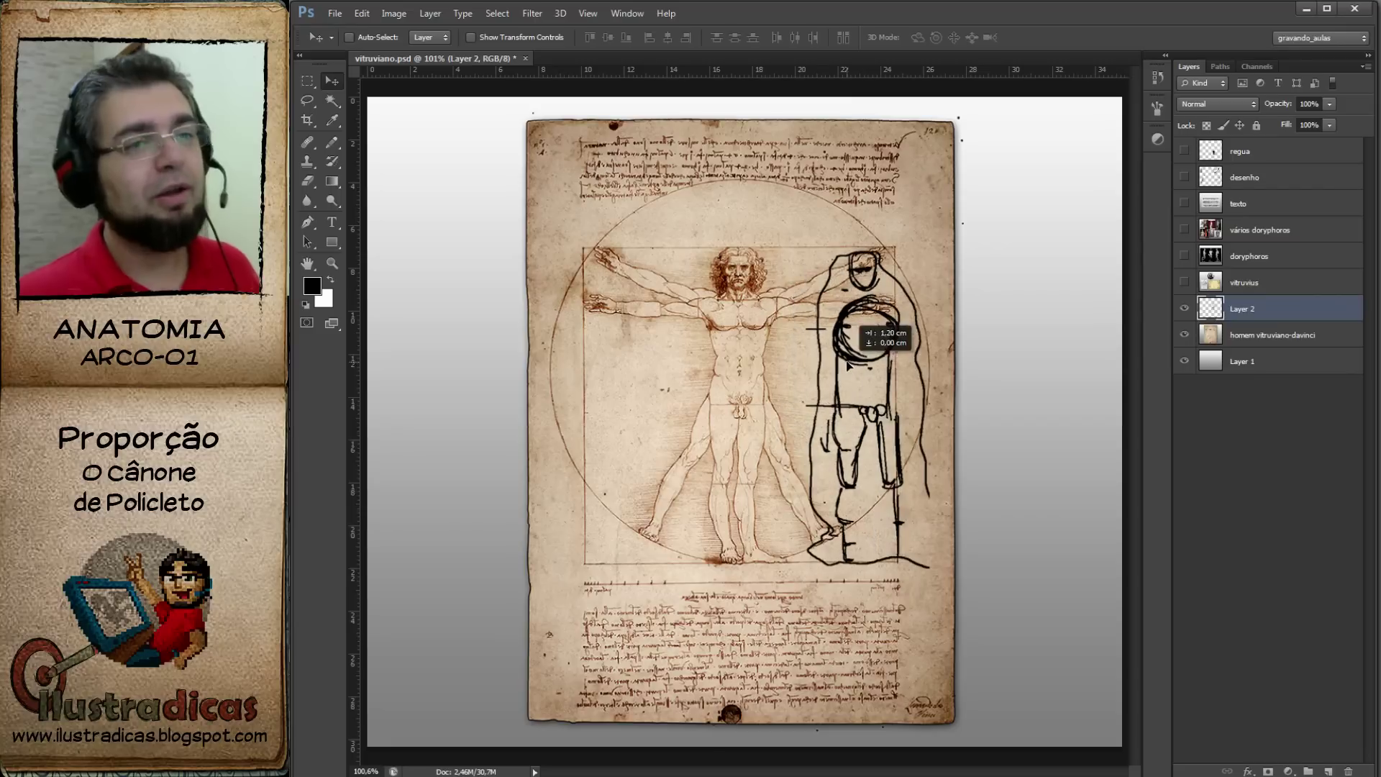
pyautogui.moveTo(1183, 311); pyautogui.dragTo(1184, 335)
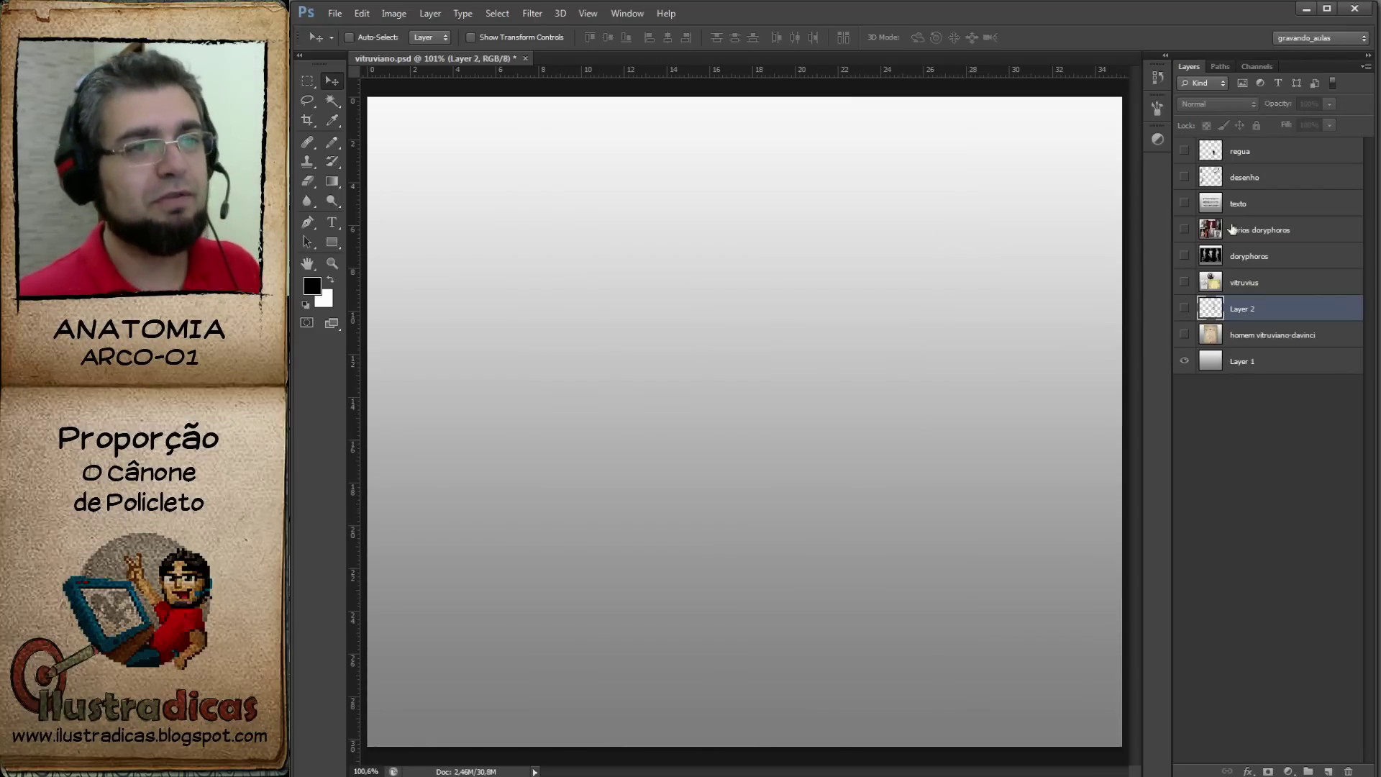
# On a new brush layer, mark the head-top and foot-base lines, then undo a trial vertical guide.
pyautogui.click(1245, 180)
pyautogui.click(1331, 772)
pyautogui.press('b')
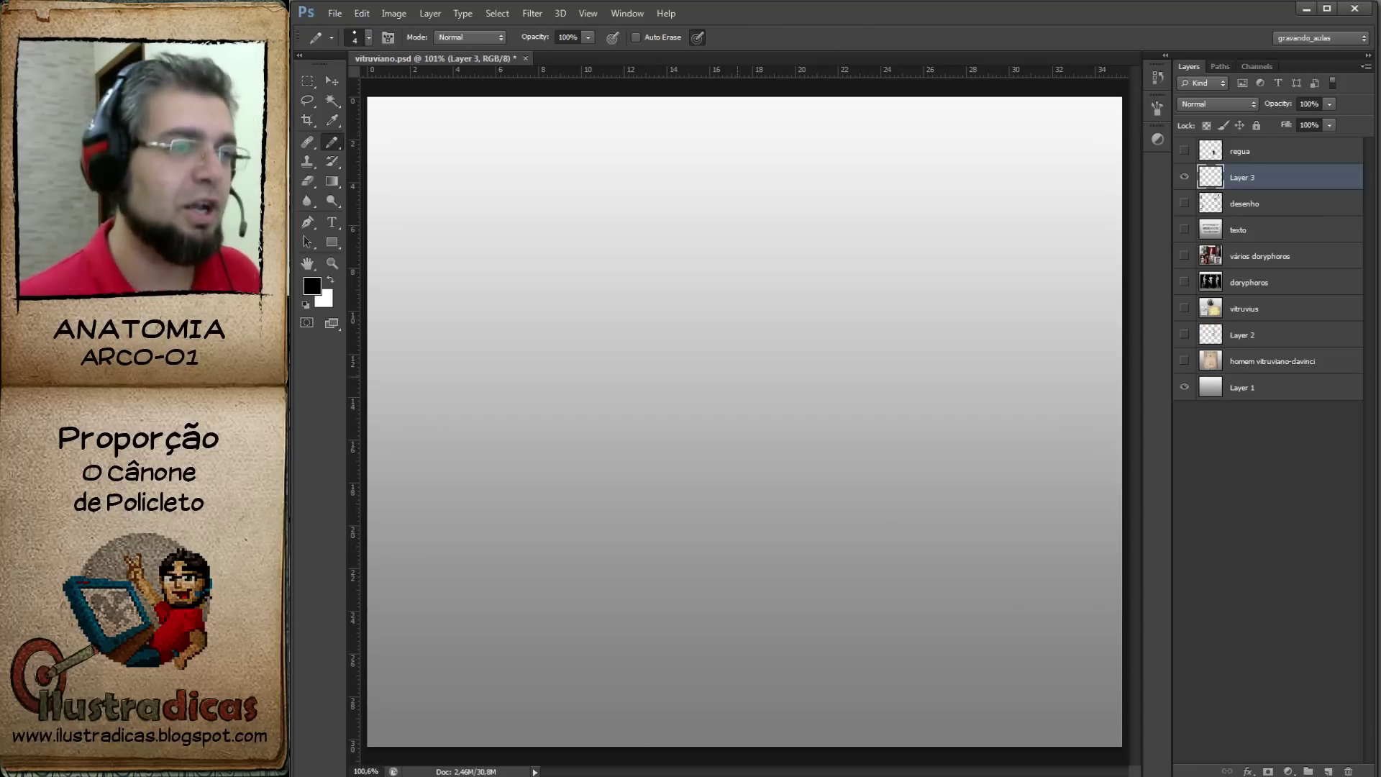
pyautogui.moveTo(733, 185); pyautogui.dragTo(790, 187)
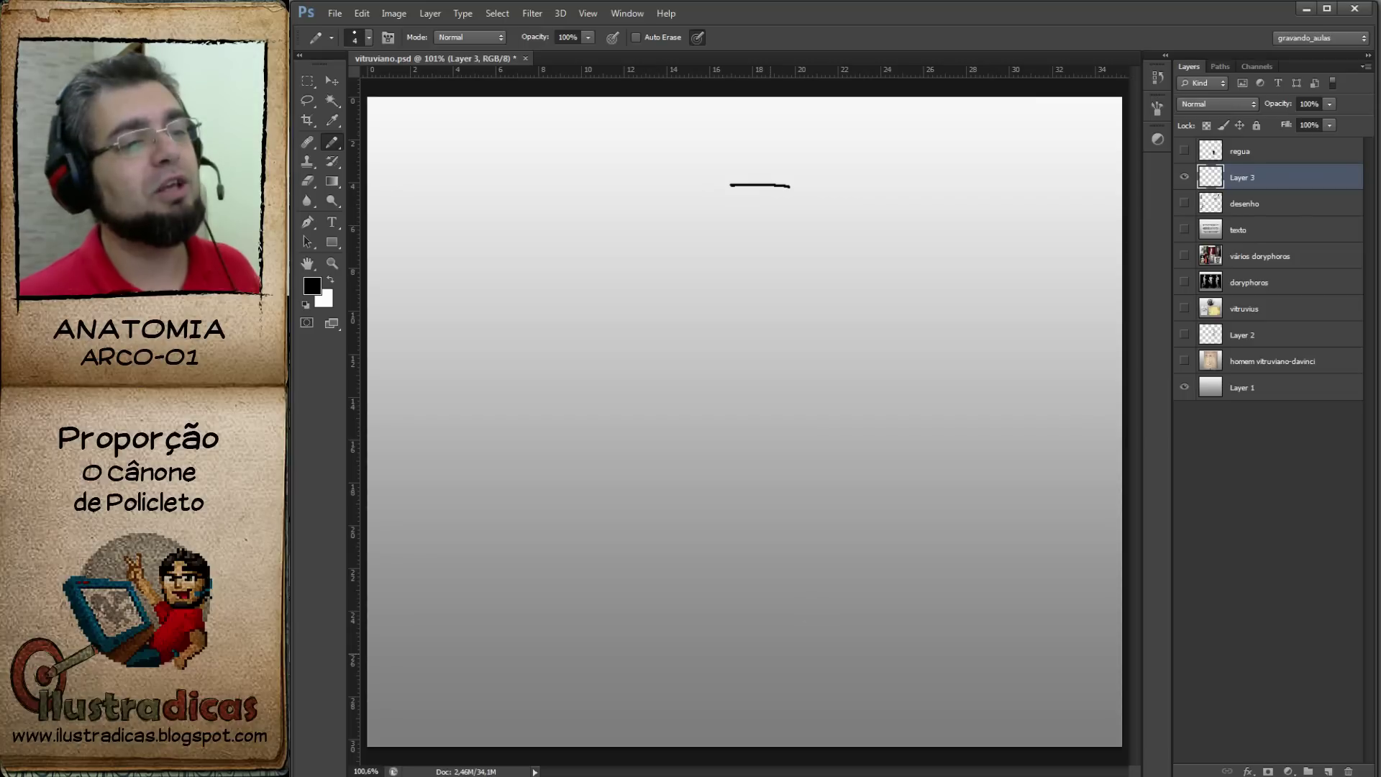
pyautogui.moveTo(739, 651); pyautogui.dragTo(796, 652)
pyautogui.moveTo(749, 168); pyautogui.dragTo(776, 639)
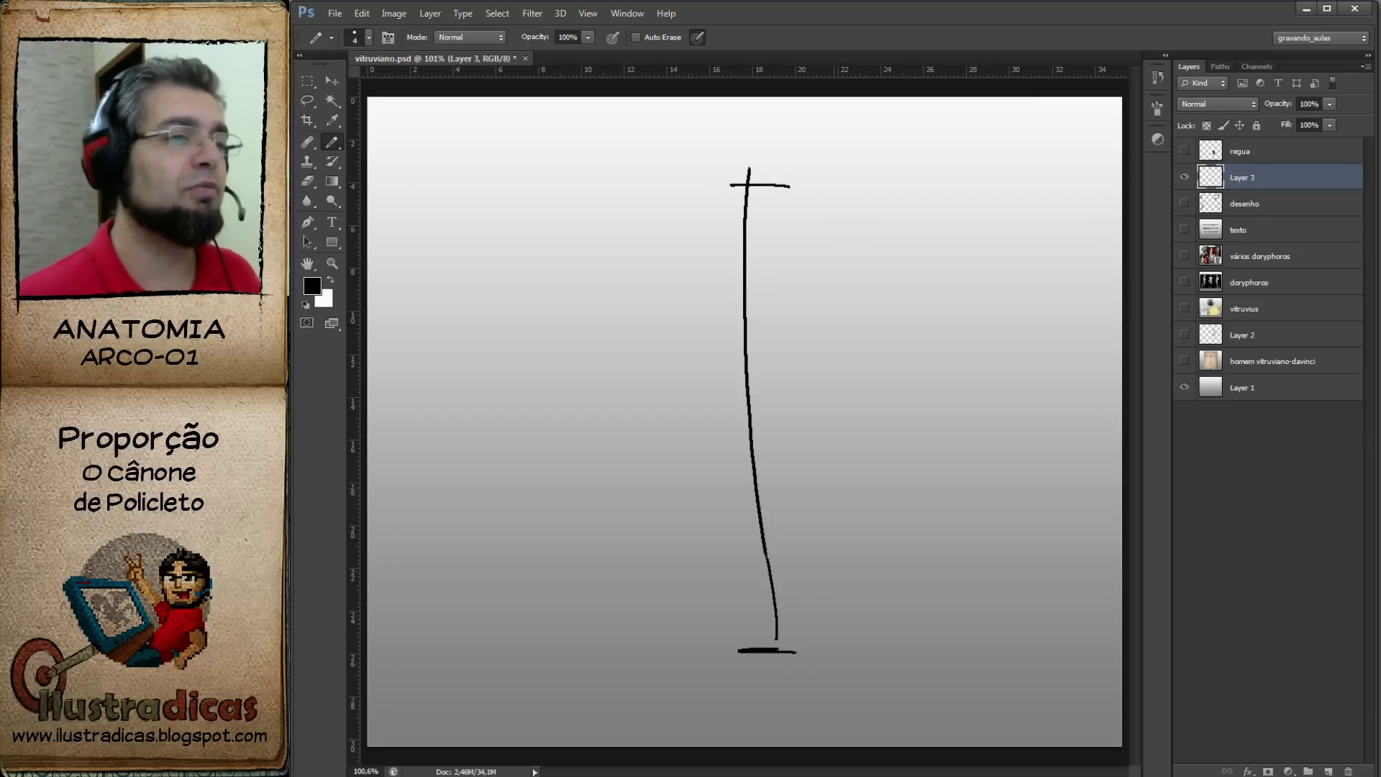
pyautogui.moveTo(726, 423)
pyautogui.mouseDown()
pyautogui.moveTo(796, 423)
pyautogui.moveTo(712, 423)
pyautogui.mouseUp()
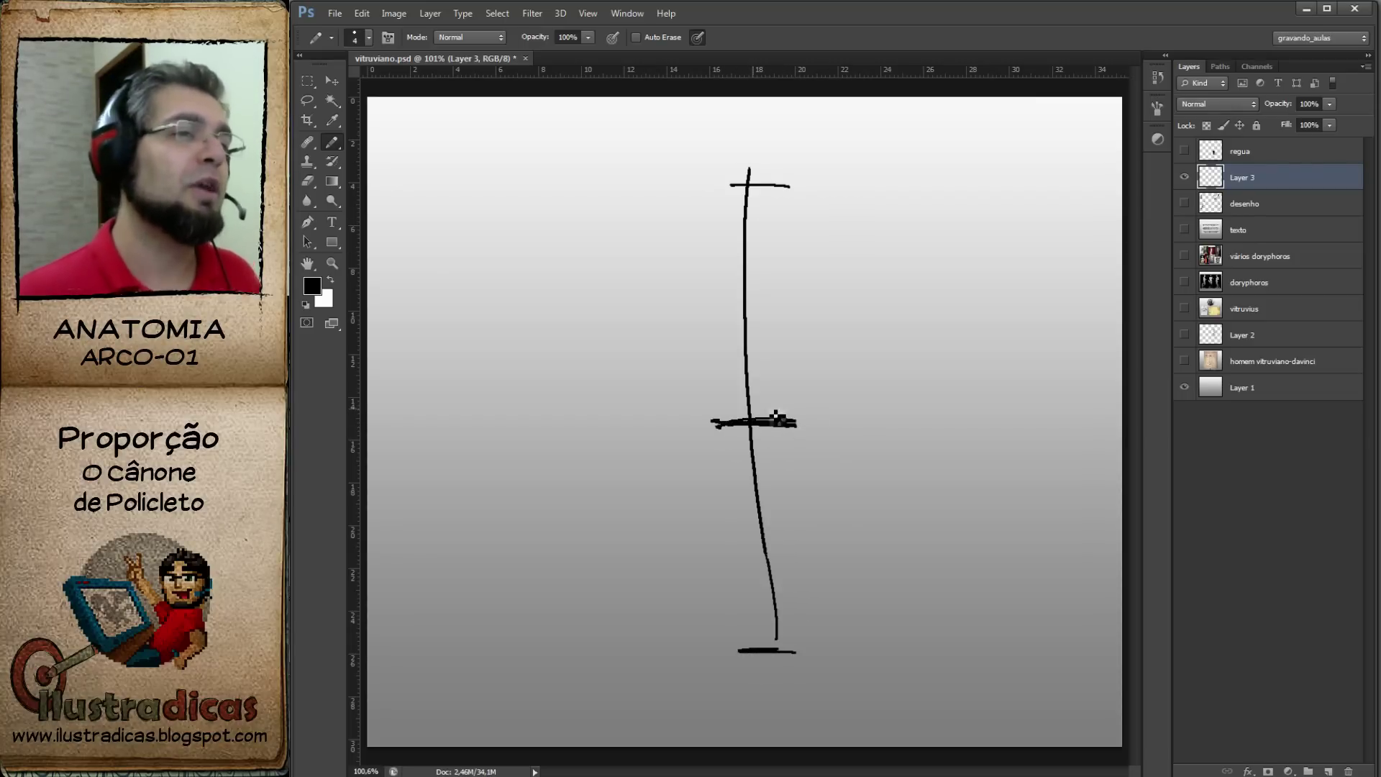
pyautogui.hotkey('ctrl', 'alt', 'z')
pyautogui.hotkey('ctrl', 'alt', 'z')
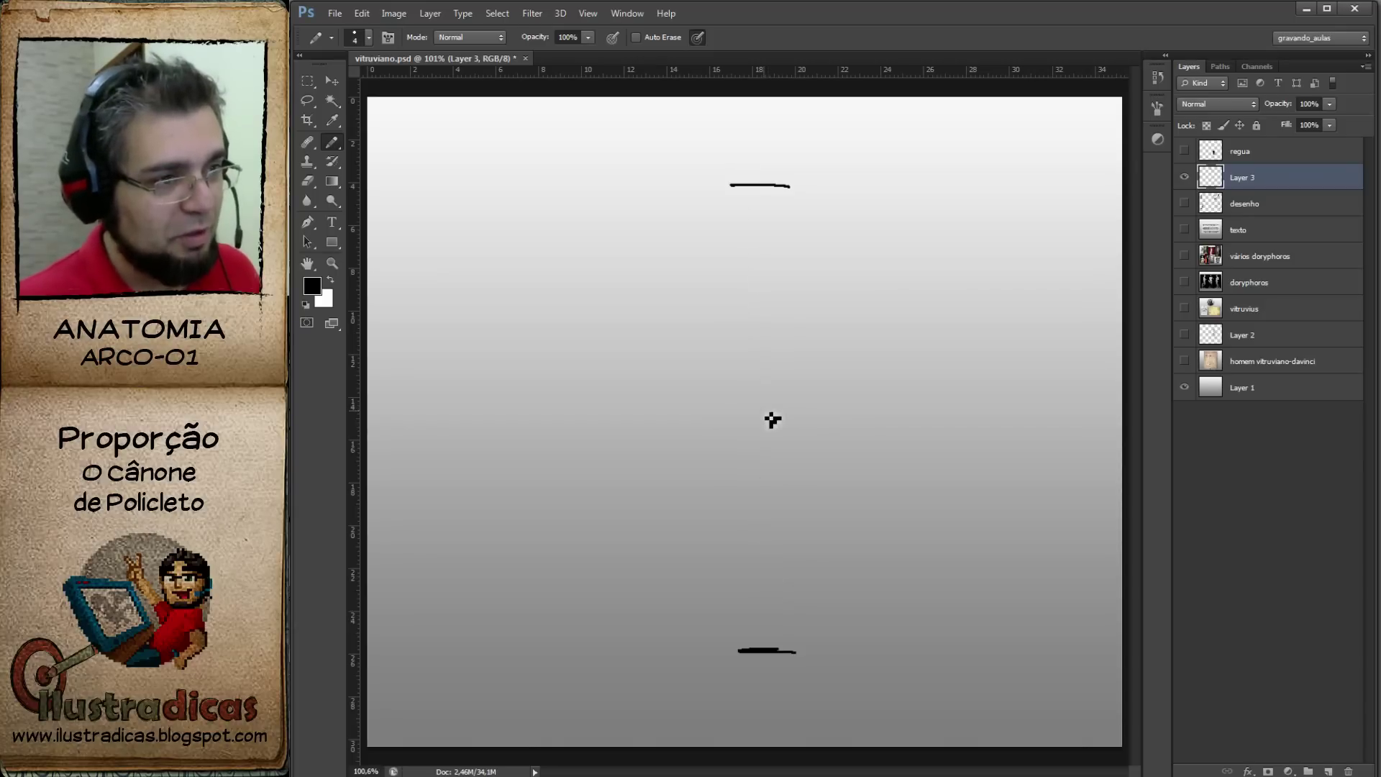
# Add the pubic mark, chest line and nipple dot, checking them against the earlier figure sketch.
pyautogui.moveTo(717, 418)
pyautogui.mouseDown()
pyautogui.moveTo(748, 415)
pyautogui.moveTo(756, 440)
pyautogui.mouseUp()
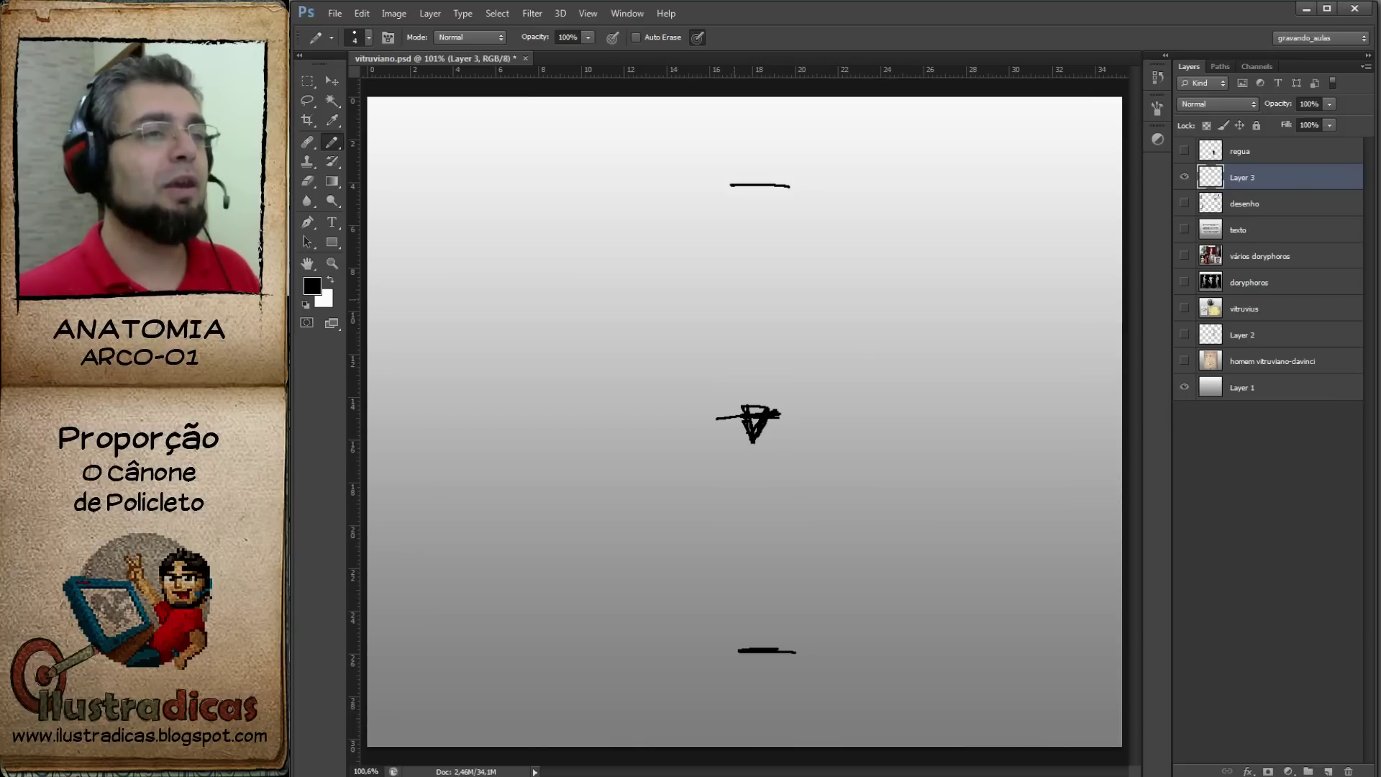
pyautogui.moveTo(810, 305); pyautogui.dragTo(700, 304)
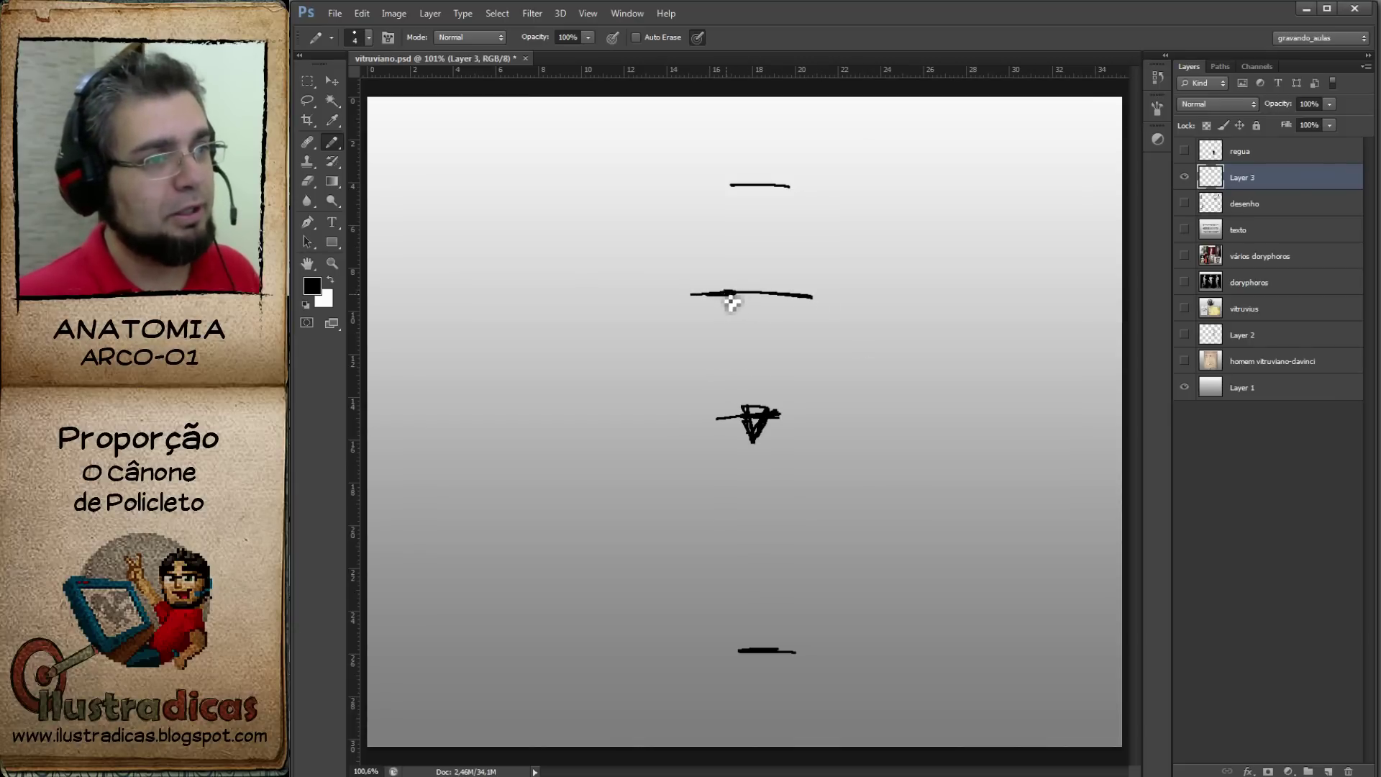
pyautogui.click(780, 294)
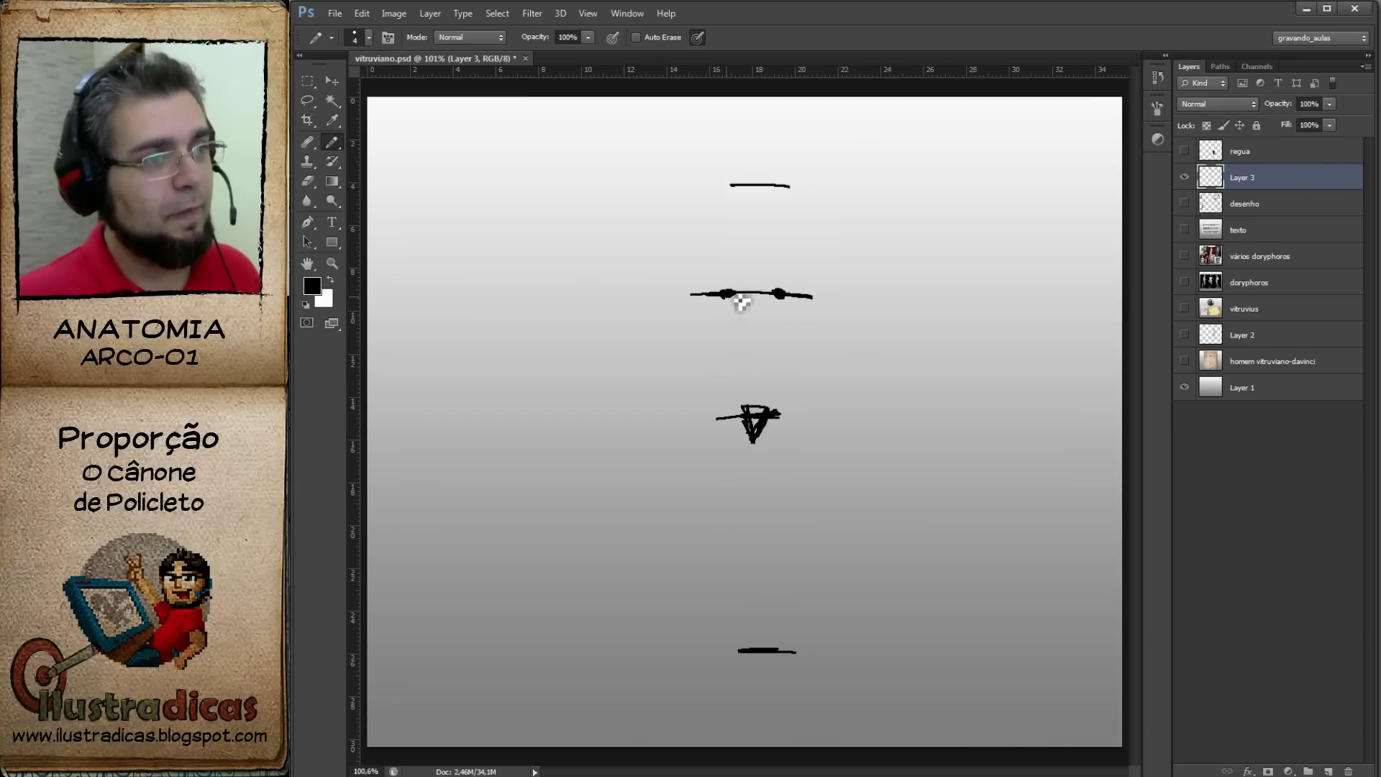
pyautogui.click(1185, 180)
pyautogui.click(1185, 335)
pyautogui.click(1252, 335)
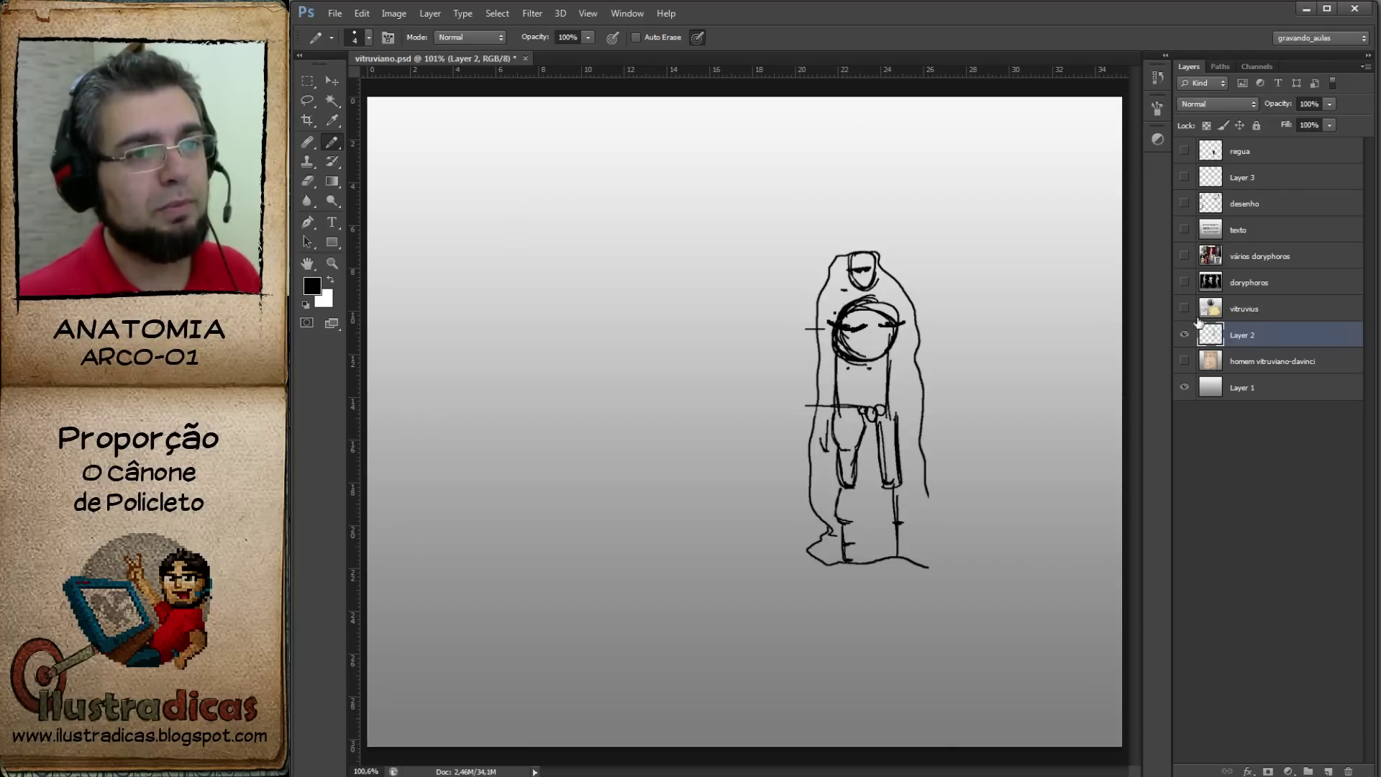
pyautogui.click(1185, 335)
pyautogui.click(1184, 177)
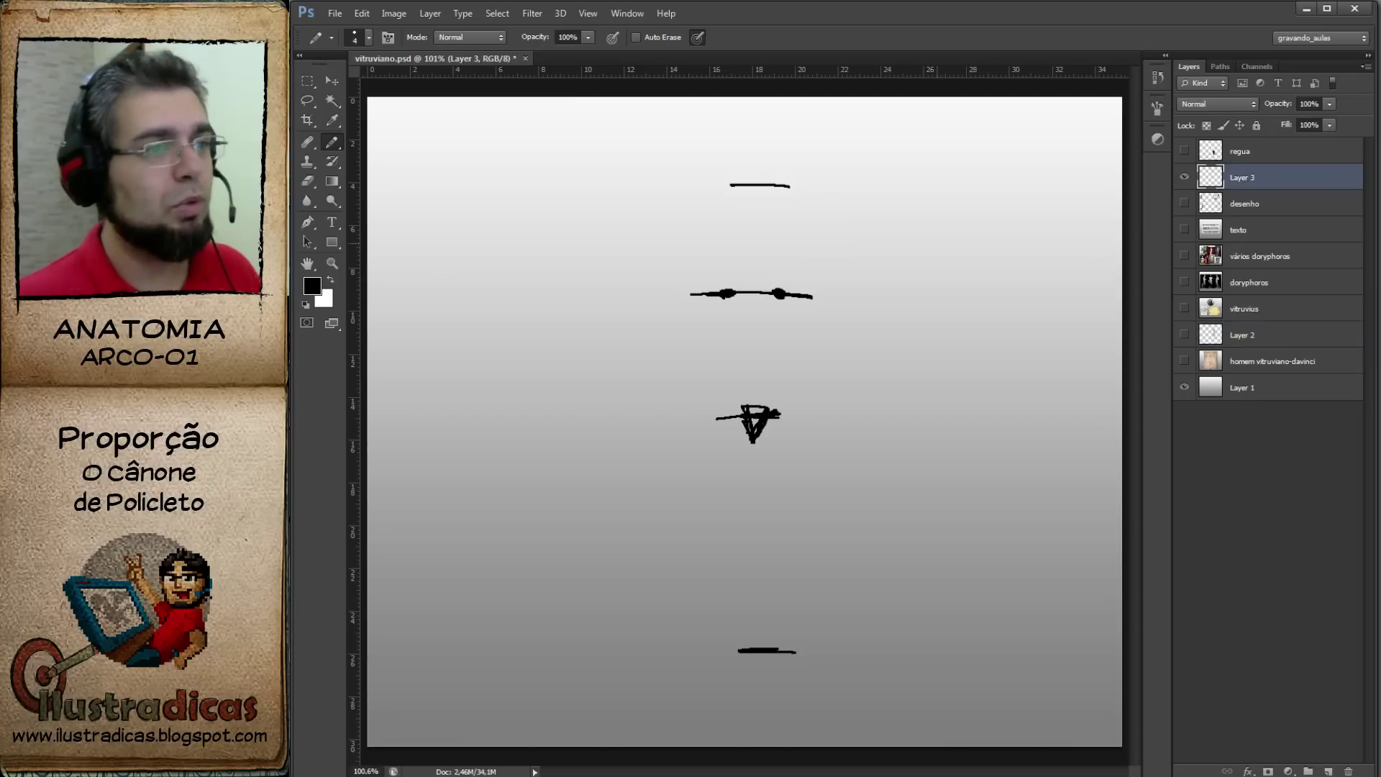
# Draw the pectoral curves, torso sides, hip and leg outlines, knee marks and calf curve.
pyautogui.moveTo(733, 317); pyautogui.dragTo(710, 303)
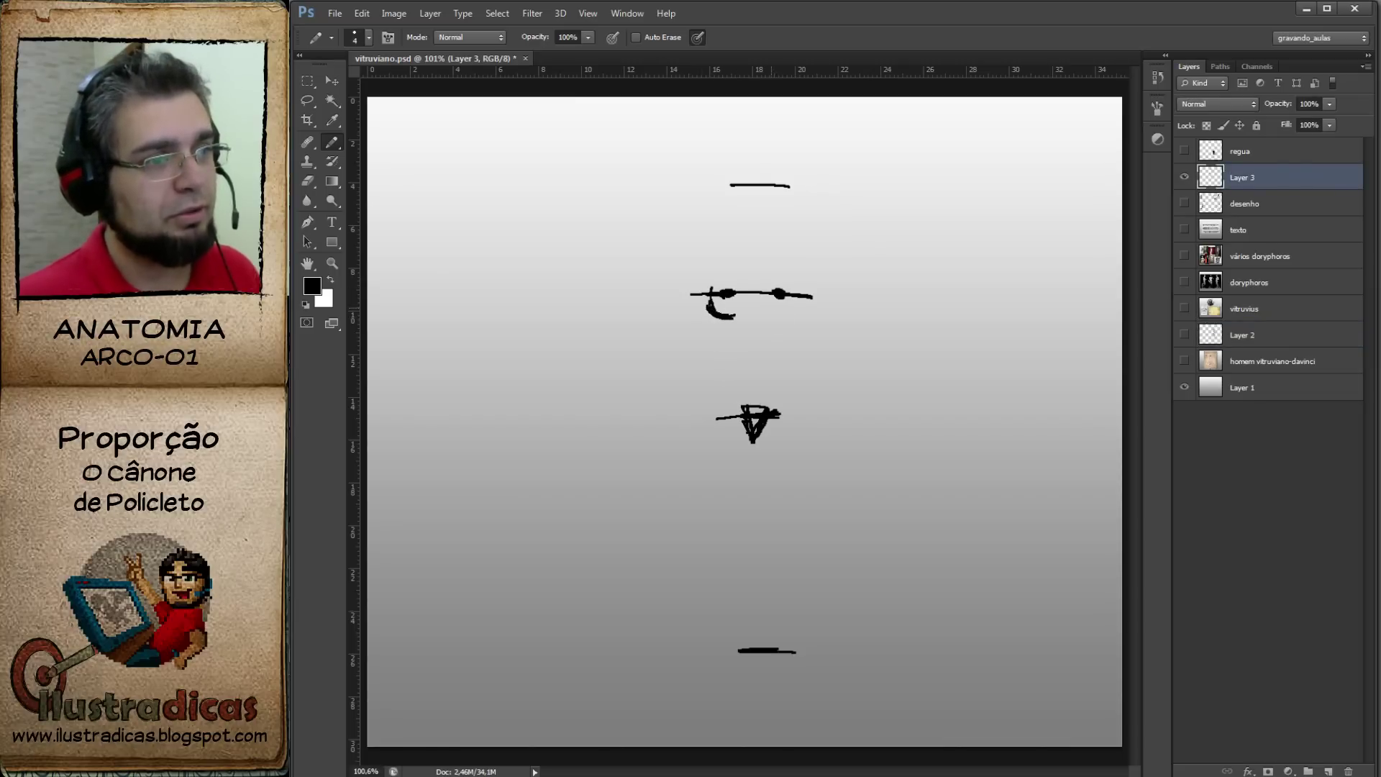
pyautogui.moveTo(813, 296); pyautogui.dragTo(767, 318)
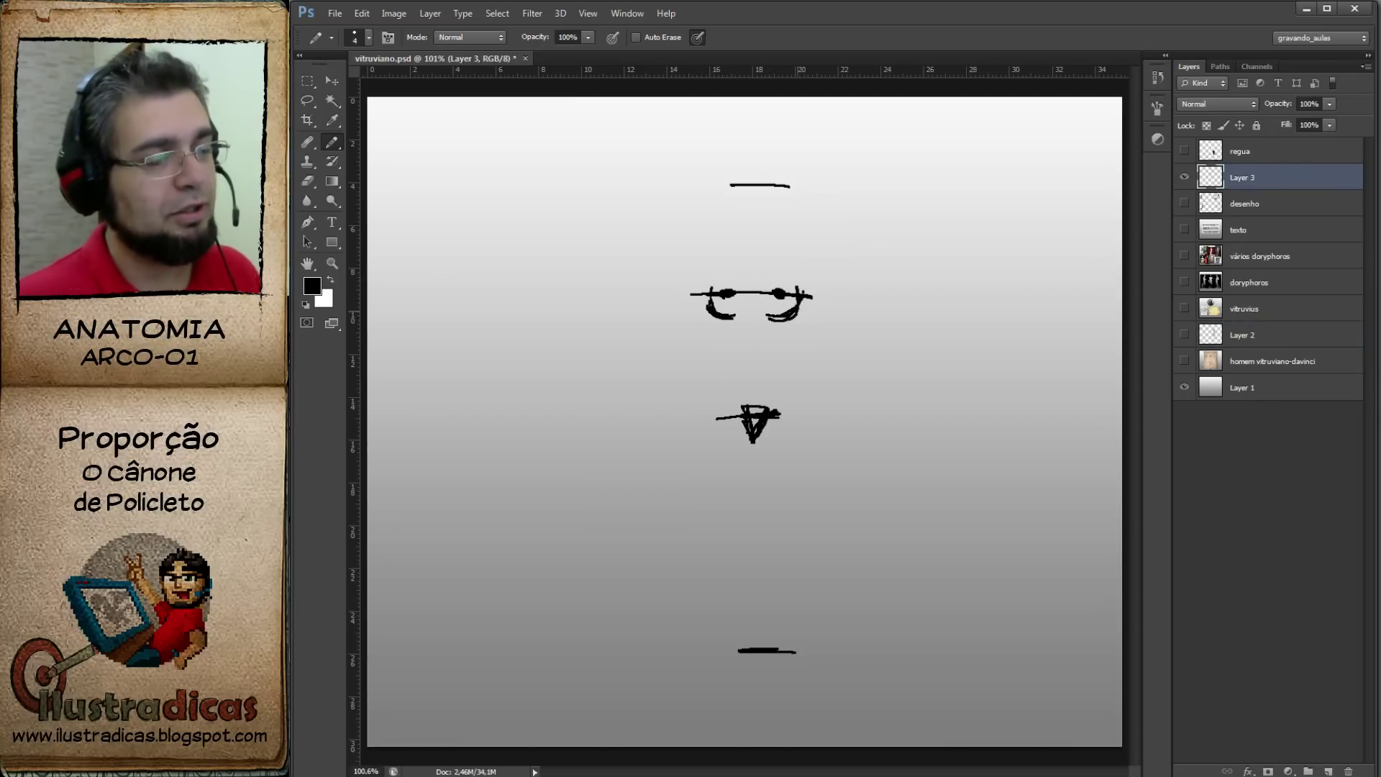
pyautogui.moveTo(708, 305)
pyautogui.mouseDown()
pyautogui.moveTo(719, 379)
pyautogui.moveTo(692, 464)
pyautogui.mouseUp()
pyautogui.moveTo(713, 381); pyautogui.dragTo(702, 466)
pyautogui.moveTo(798, 327)
pyautogui.mouseDown()
pyautogui.moveTo(802, 452)
pyautogui.moveTo(754, 659)
pyautogui.mouseUp()
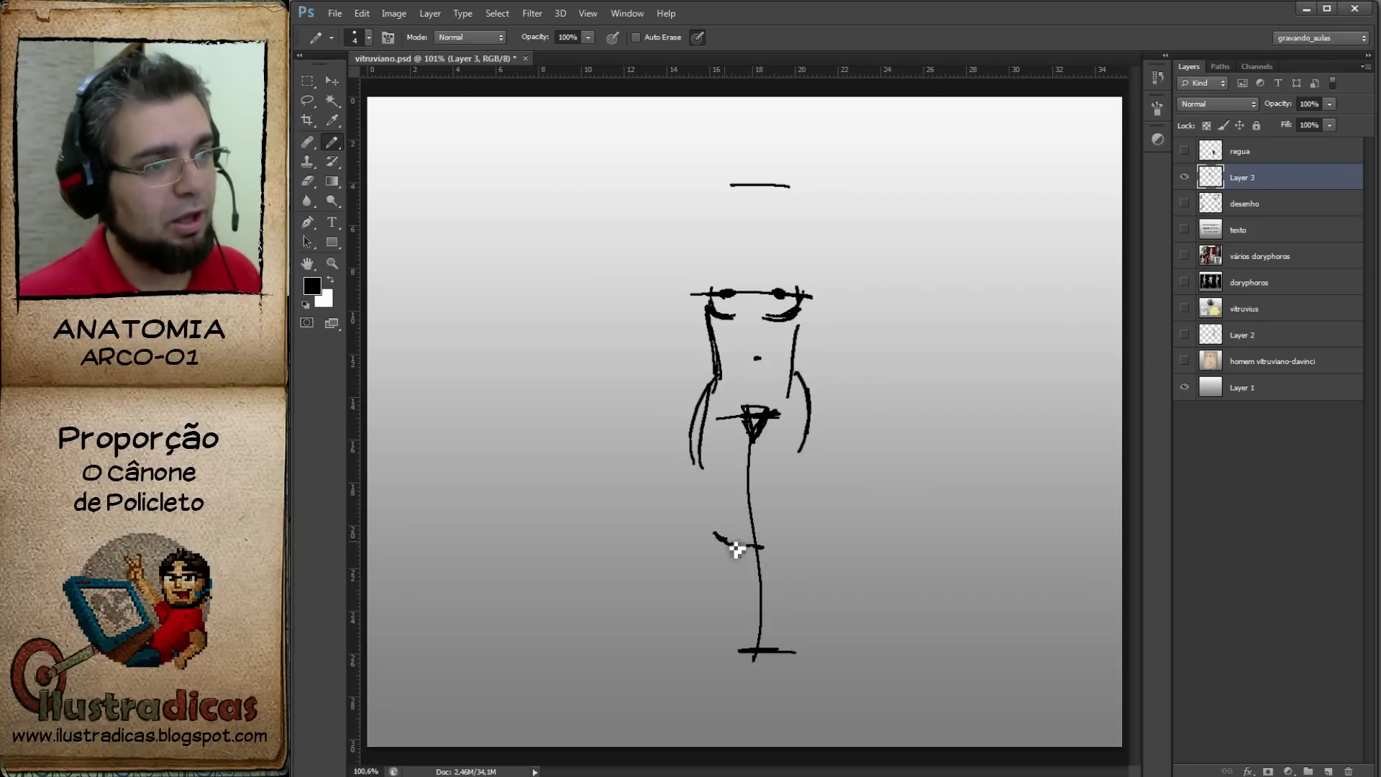
pyautogui.moveTo(712, 532); pyautogui.dragTo(734, 531)
pyautogui.click(777, 536)
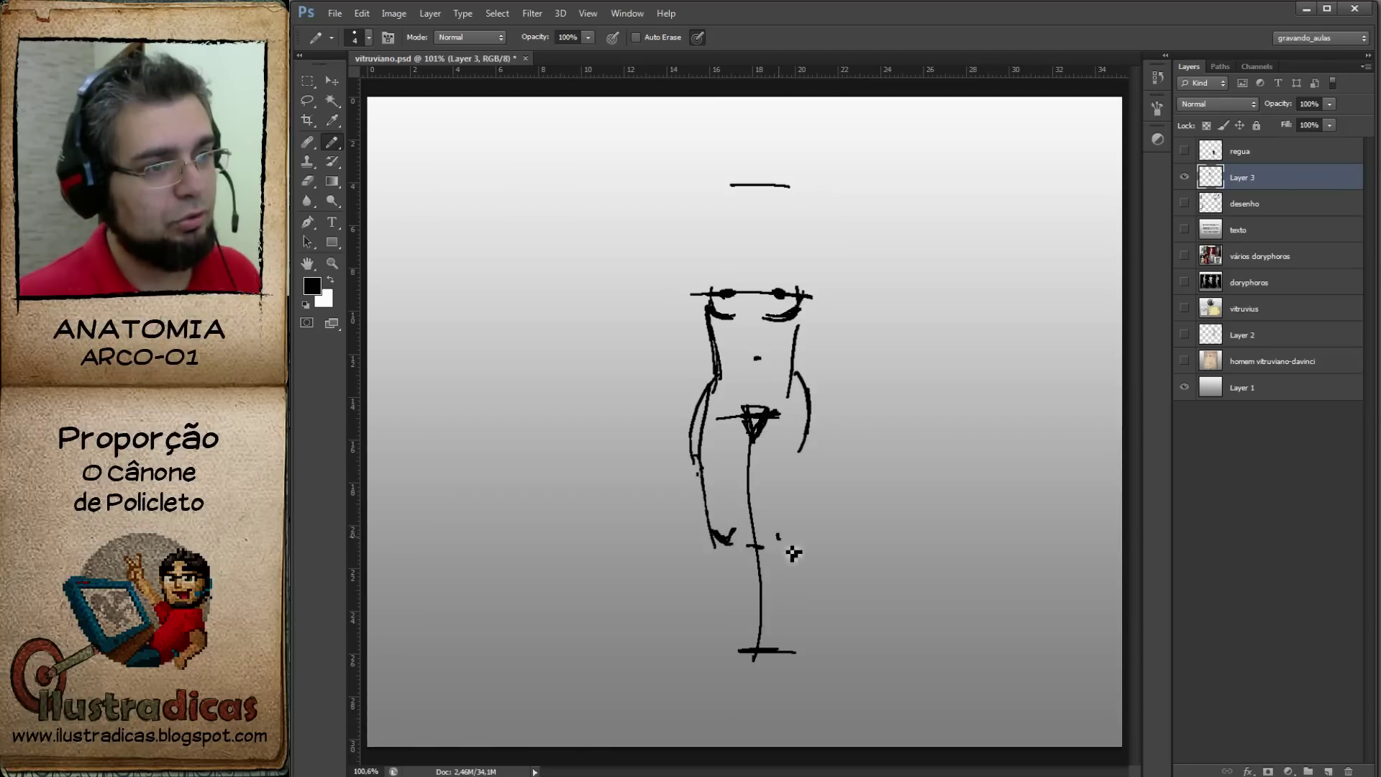
pyautogui.moveTo(773, 599); pyautogui.dragTo(733, 600)
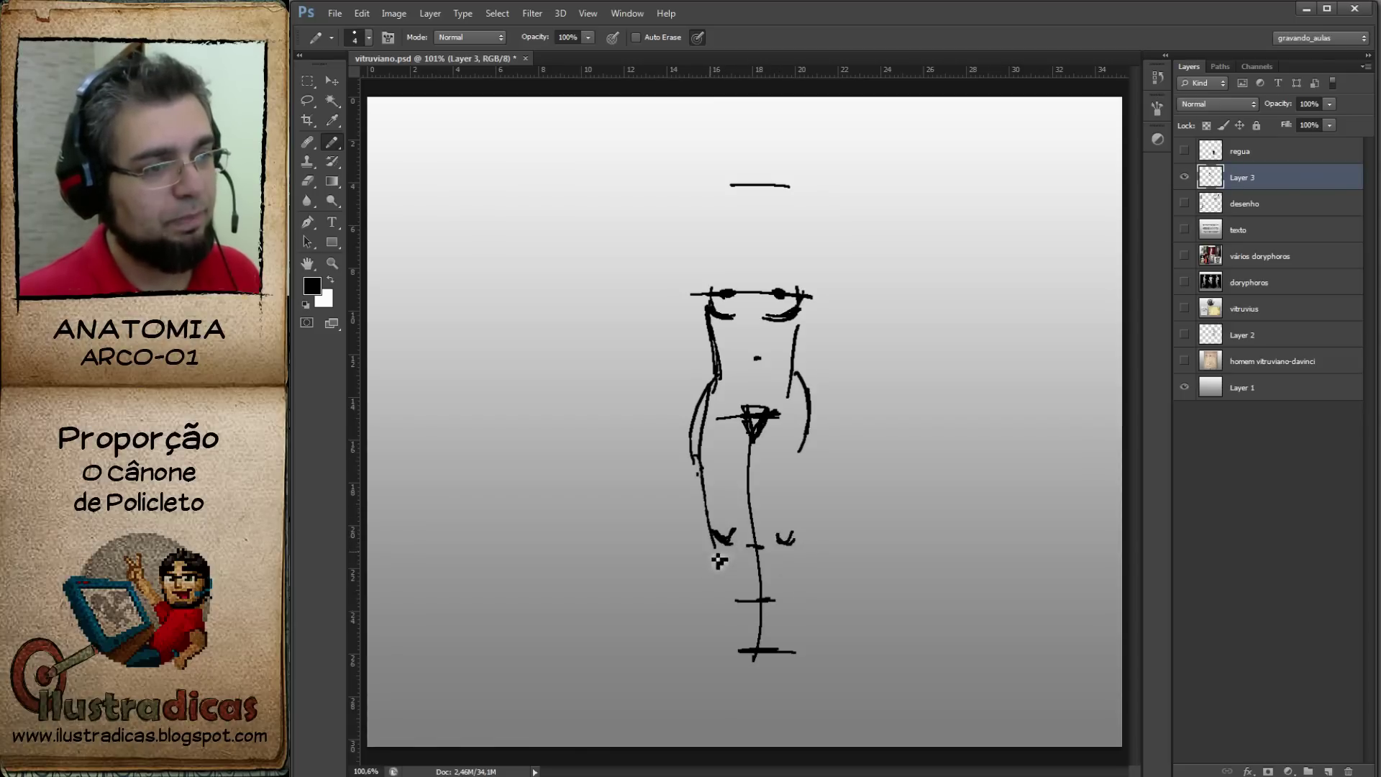
pyautogui.moveTo(711, 553); pyautogui.dragTo(729, 658)
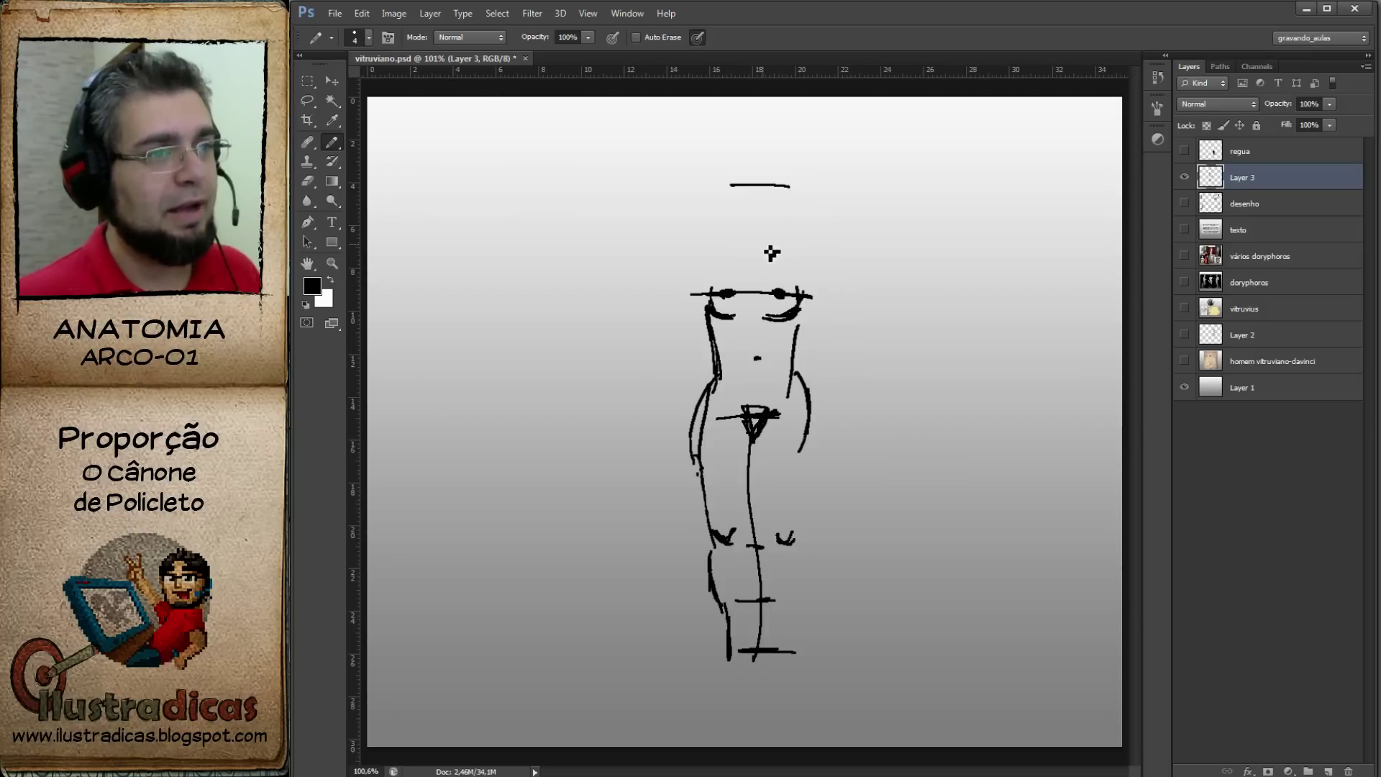
# Outline the face profile, right side of the head, jaw and neck.
pyautogui.moveTo(754, 245); pyautogui.dragTo(732, 185)
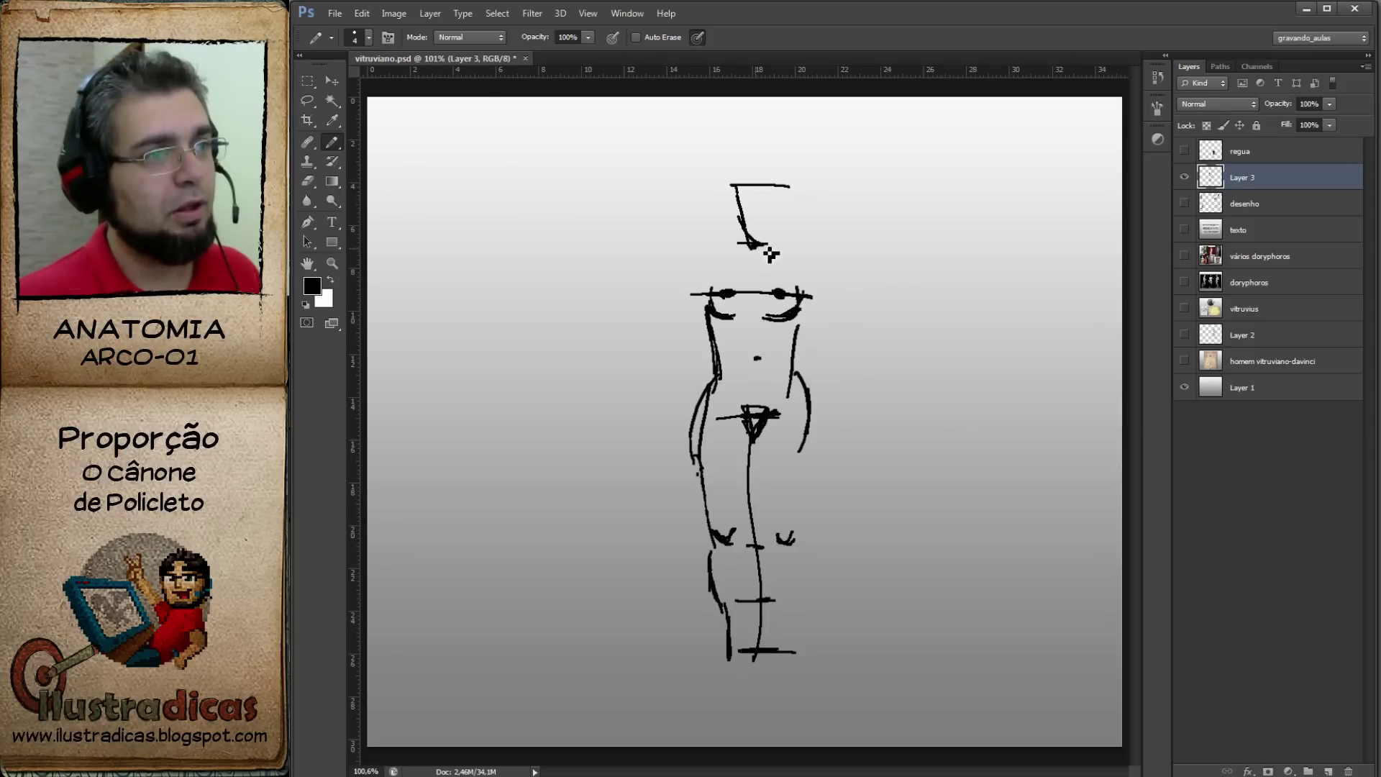
pyautogui.moveTo(768, 249); pyautogui.dragTo(777, 190)
pyautogui.moveTo(752, 265)
pyautogui.mouseDown()
pyautogui.moveTo(785, 256)
pyautogui.moveTo(720, 295)
pyautogui.mouseUp()
pyautogui.moveTo(767, 266)
pyautogui.mouseDown()
pyautogui.moveTo(804, 296)
pyautogui.moveTo(770, 253)
pyautogui.mouseUp()
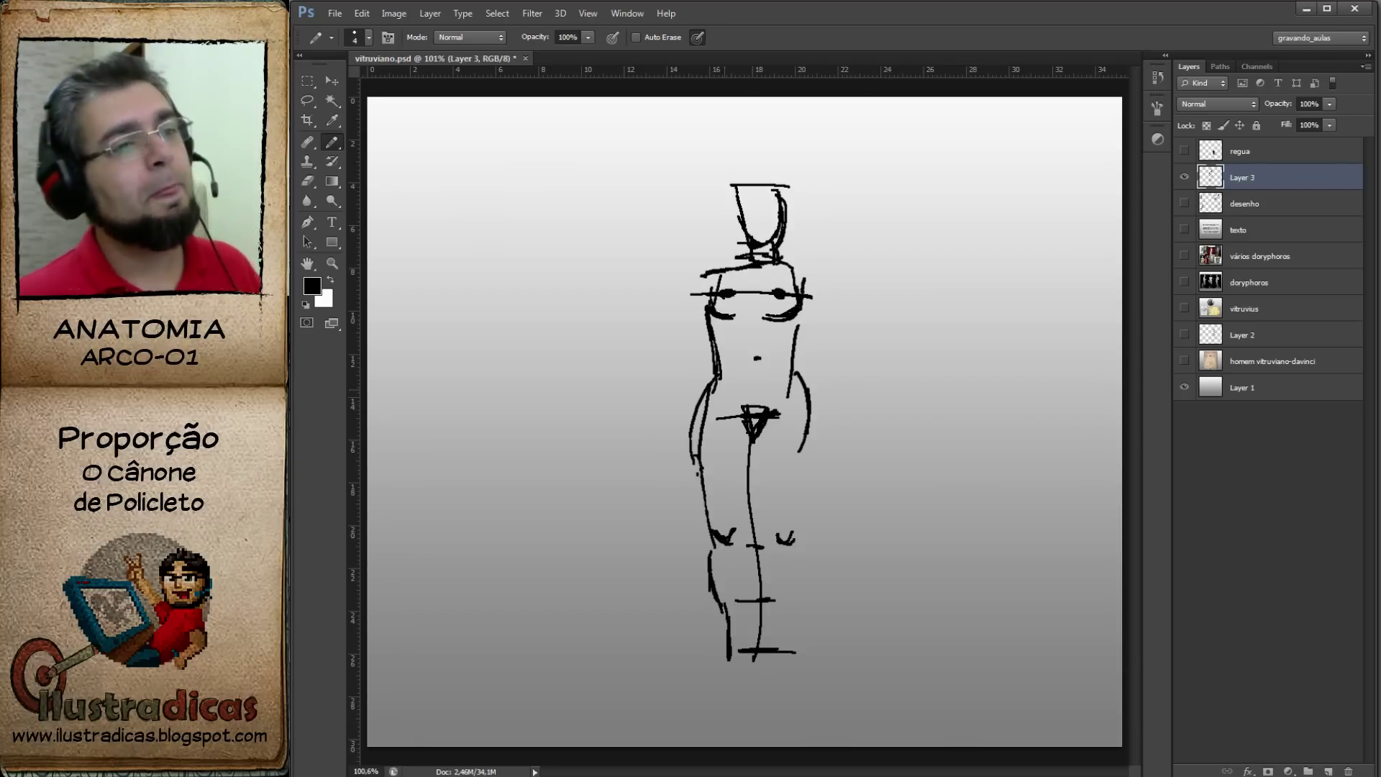
# Draw the waist line, hip line with left hip contour, and thigh-level mark.
pyautogui.moveTo(682, 368); pyautogui.dragTo(760, 358)
pyautogui.moveTo(687, 287)
pyautogui.mouseDown()
pyautogui.moveTo(683, 374)
pyautogui.moveTo(719, 367)
pyautogui.moveTo(709, 374)
pyautogui.mouseUp()
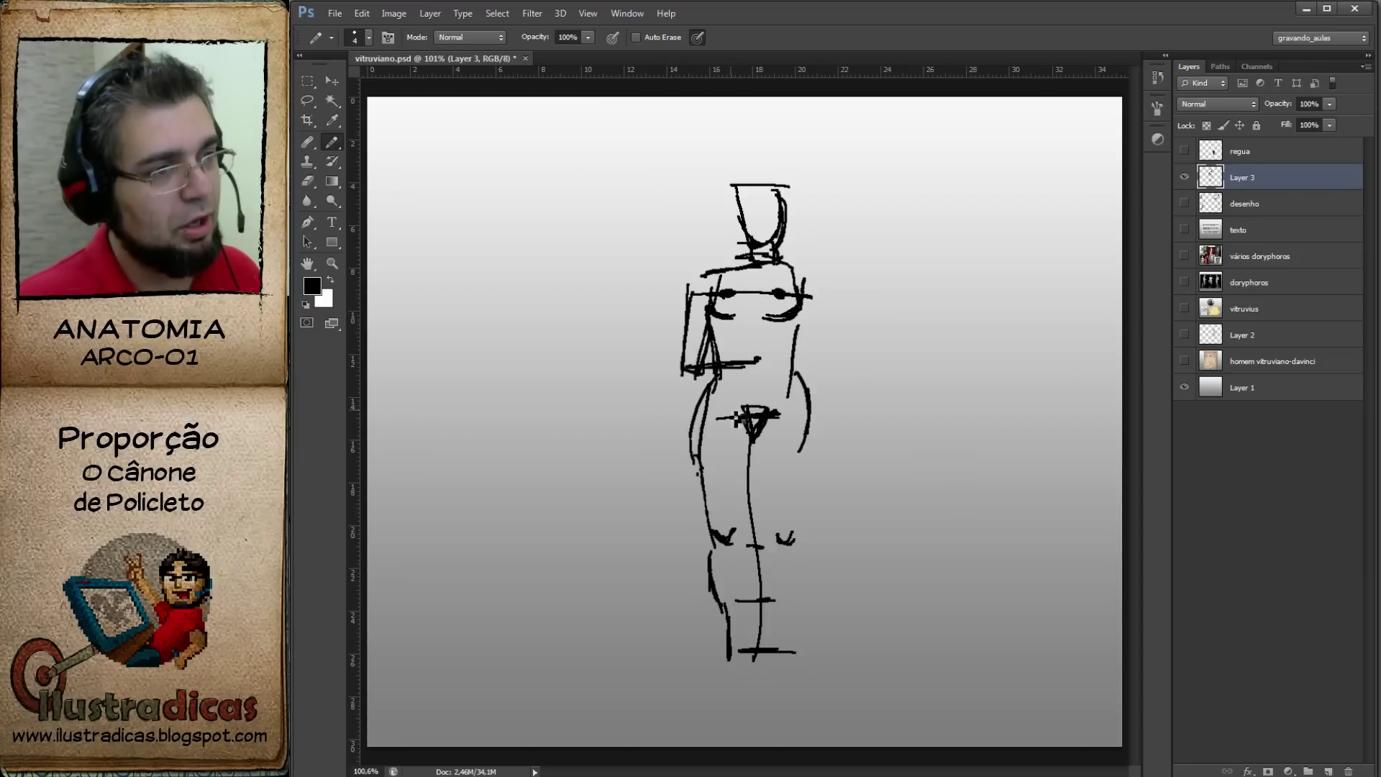
pyautogui.moveTo(752, 421); pyautogui.dragTo(689, 425)
pyautogui.moveTo(678, 378); pyautogui.dragTo(683, 432)
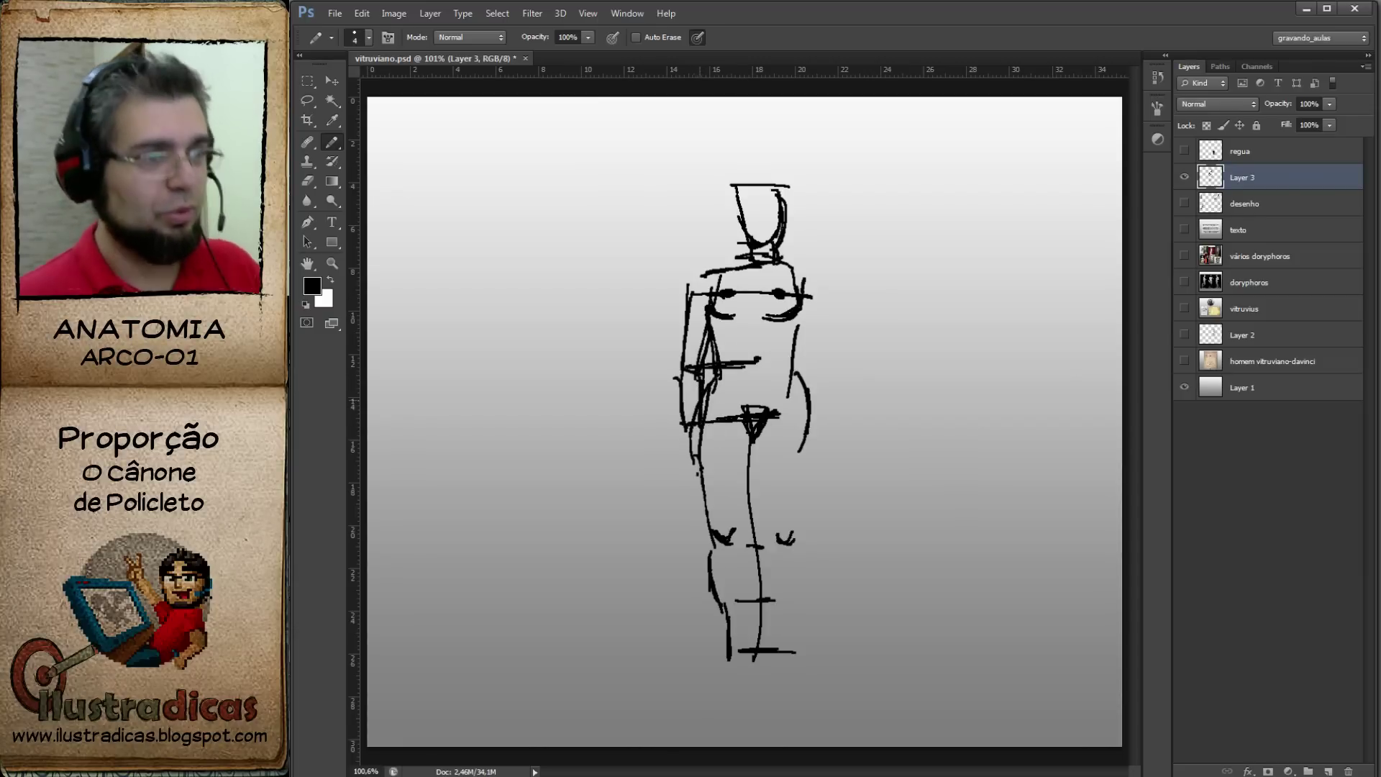
pyautogui.moveTo(751, 473)
pyautogui.mouseDown()
pyautogui.moveTo(718, 474)
pyautogui.moveTo(687, 440)
pyautogui.moveTo(714, 436)
pyautogui.mouseUp()
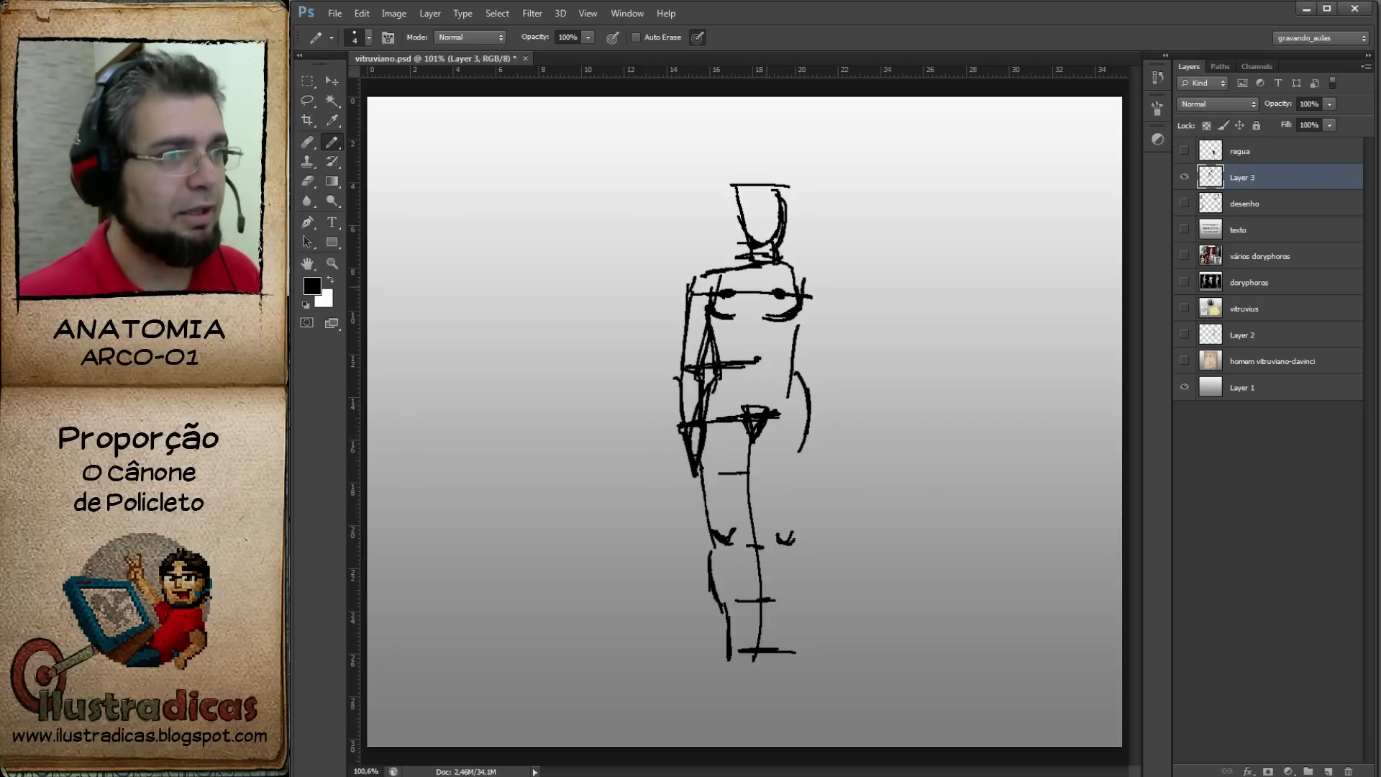
# Fill the head outline with dark hair strokes, darkening its left side.
pyautogui.moveTo(738, 200)
pyautogui.mouseDown()
pyautogui.moveTo(744, 248)
pyautogui.moveTo(777, 259)
pyautogui.mouseUp()
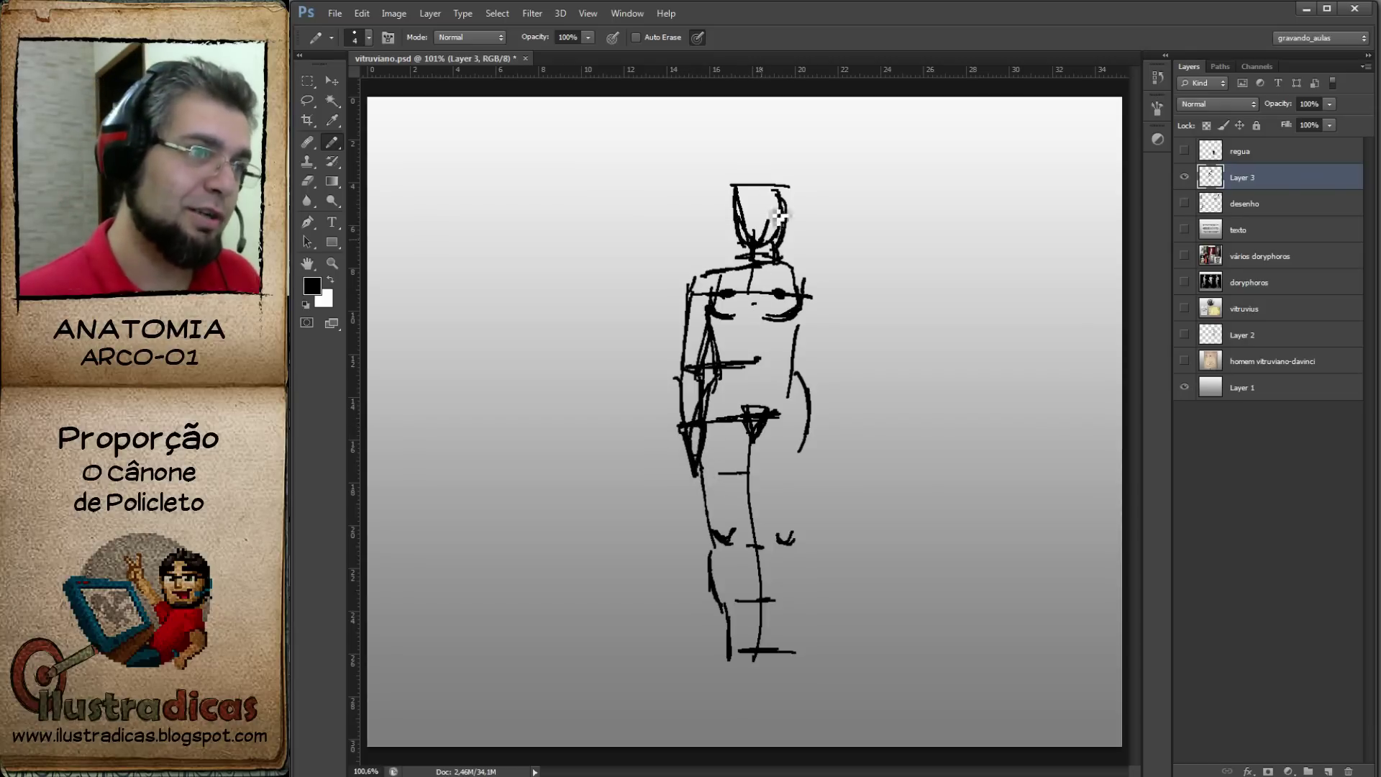
pyautogui.moveTo(785, 191); pyautogui.dragTo(763, 261)
pyautogui.moveTo(733, 189); pyautogui.dragTo(736, 253)
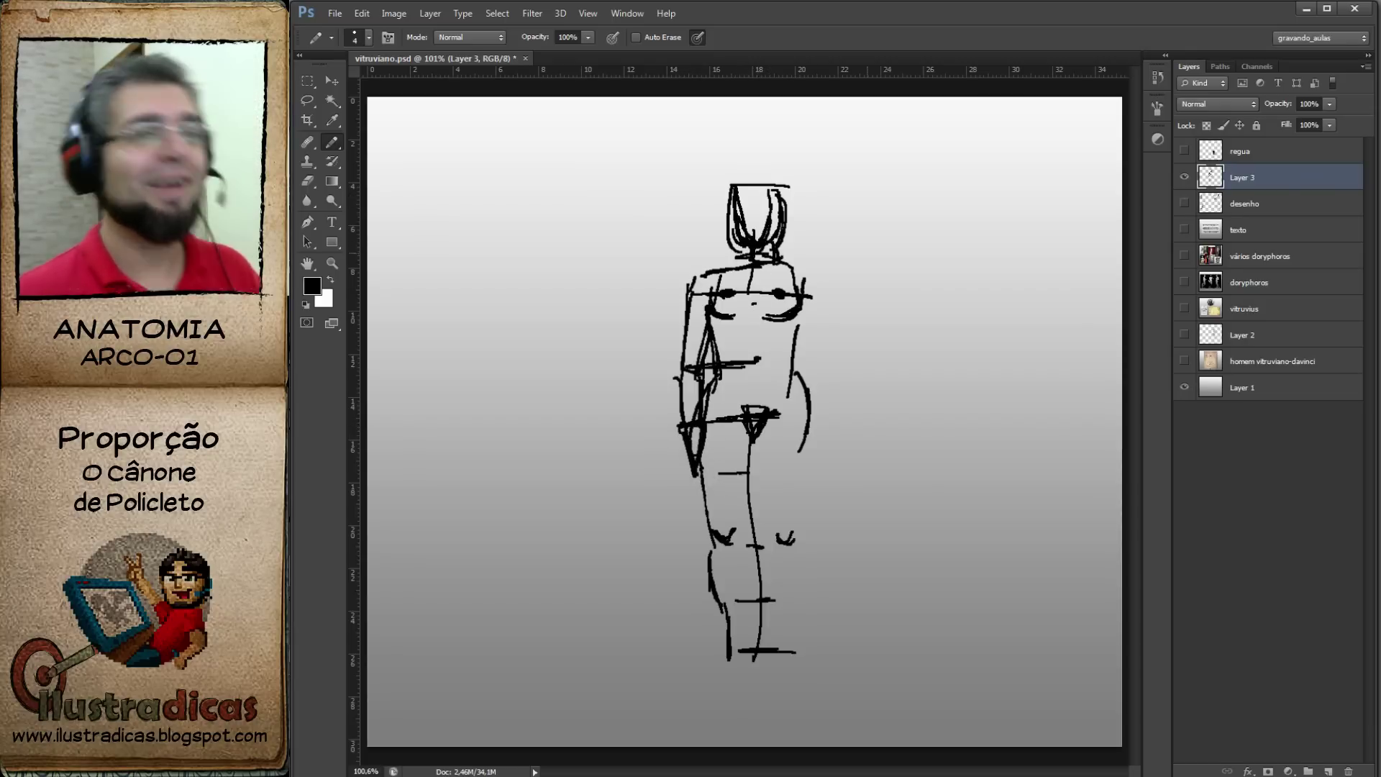
pyautogui.click(1185, 177)
pyautogui.click(1185, 177)
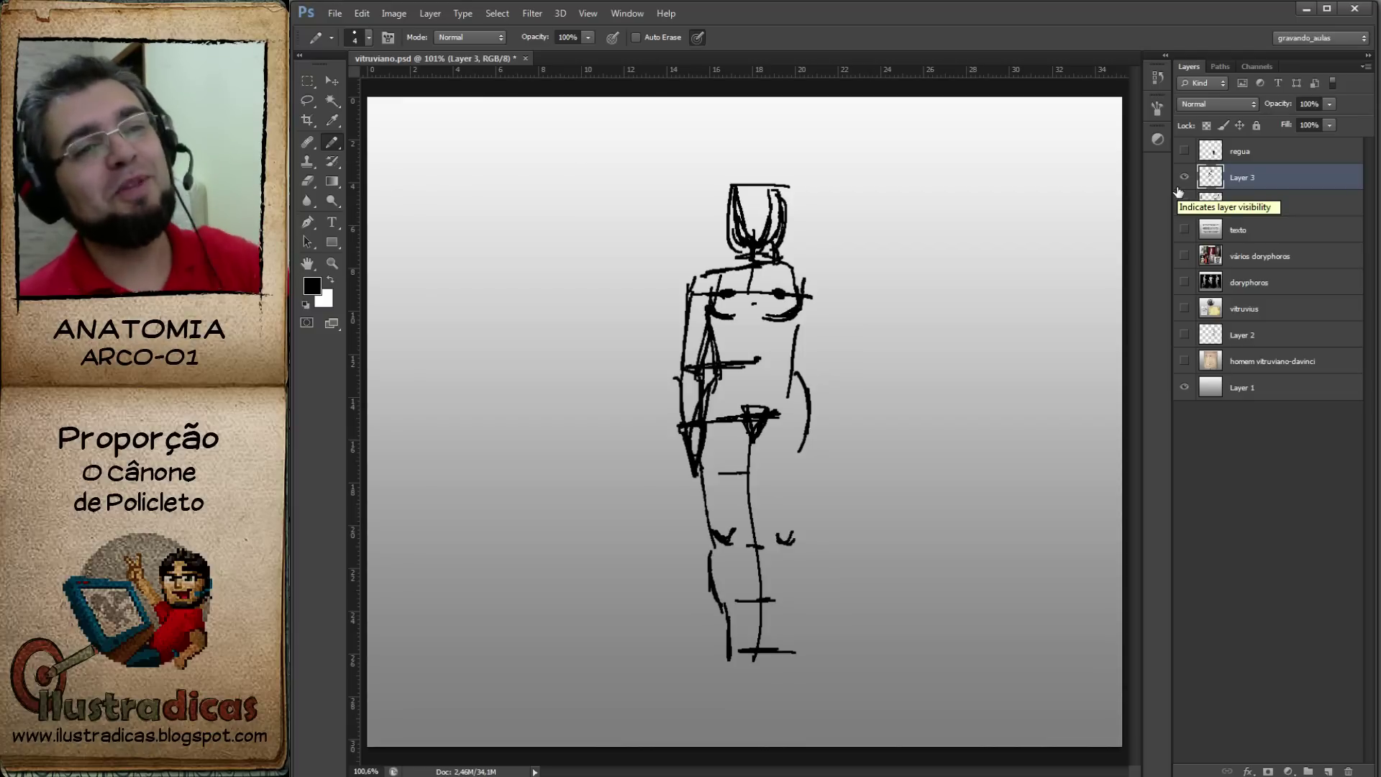
# Show the homem vitruviano-davinci layer and nudge the Layer 3 sketch up over it.
pyautogui.click(1185, 362)
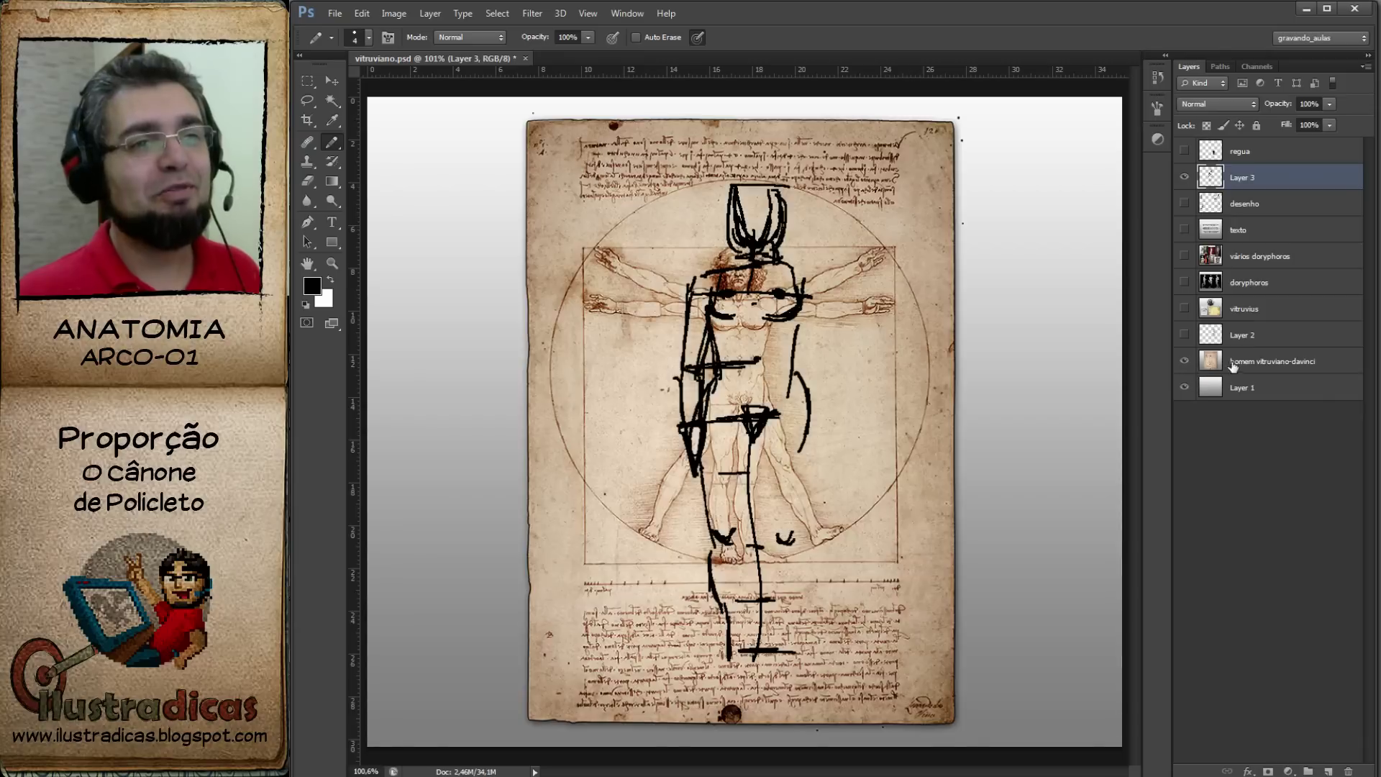
pyautogui.click(1237, 362)
pyautogui.click(1235, 180)
pyautogui.press('v')
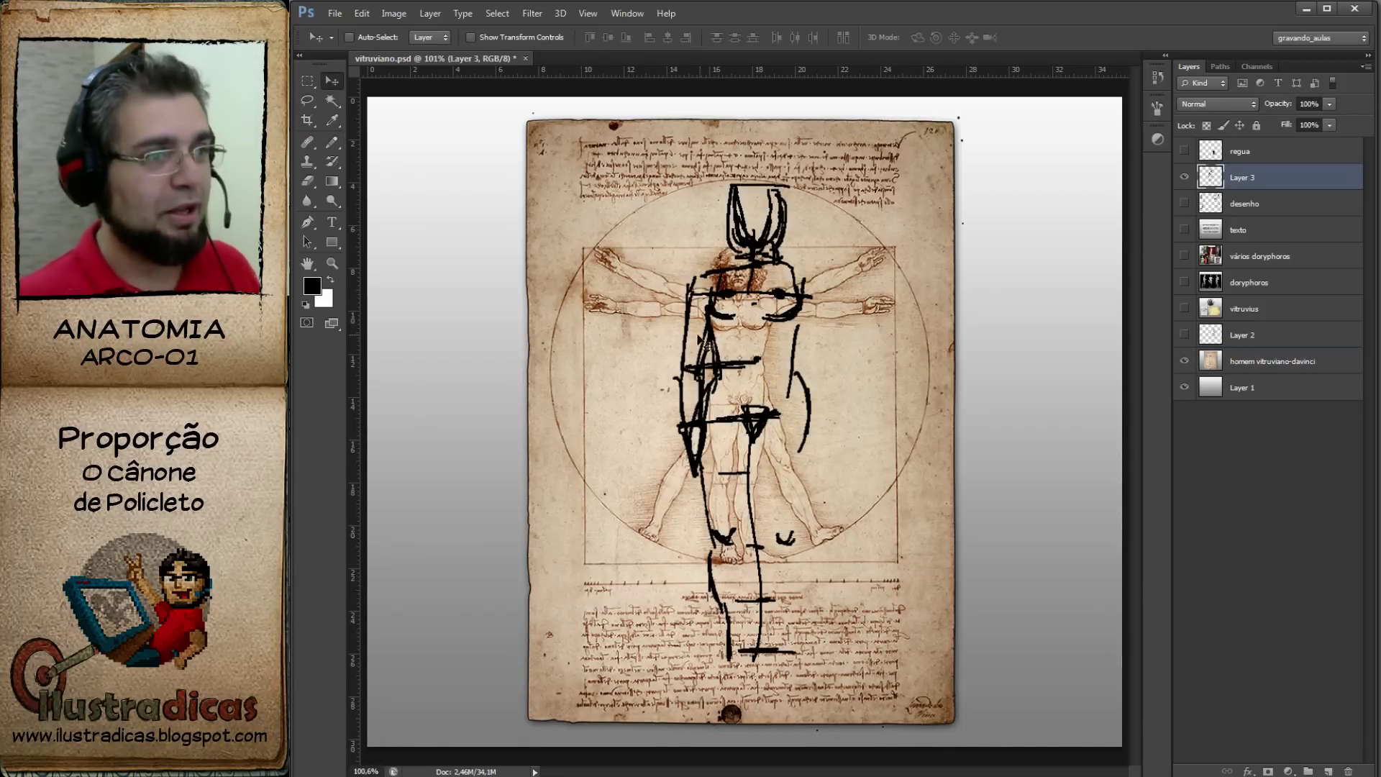
pyautogui.moveTo(768, 339); pyautogui.dragTo(777, 309)
# Scale the sketch to about 66% and place it left beside the Vitruvian figure.
pyautogui.hotkey('ctrl', 't')
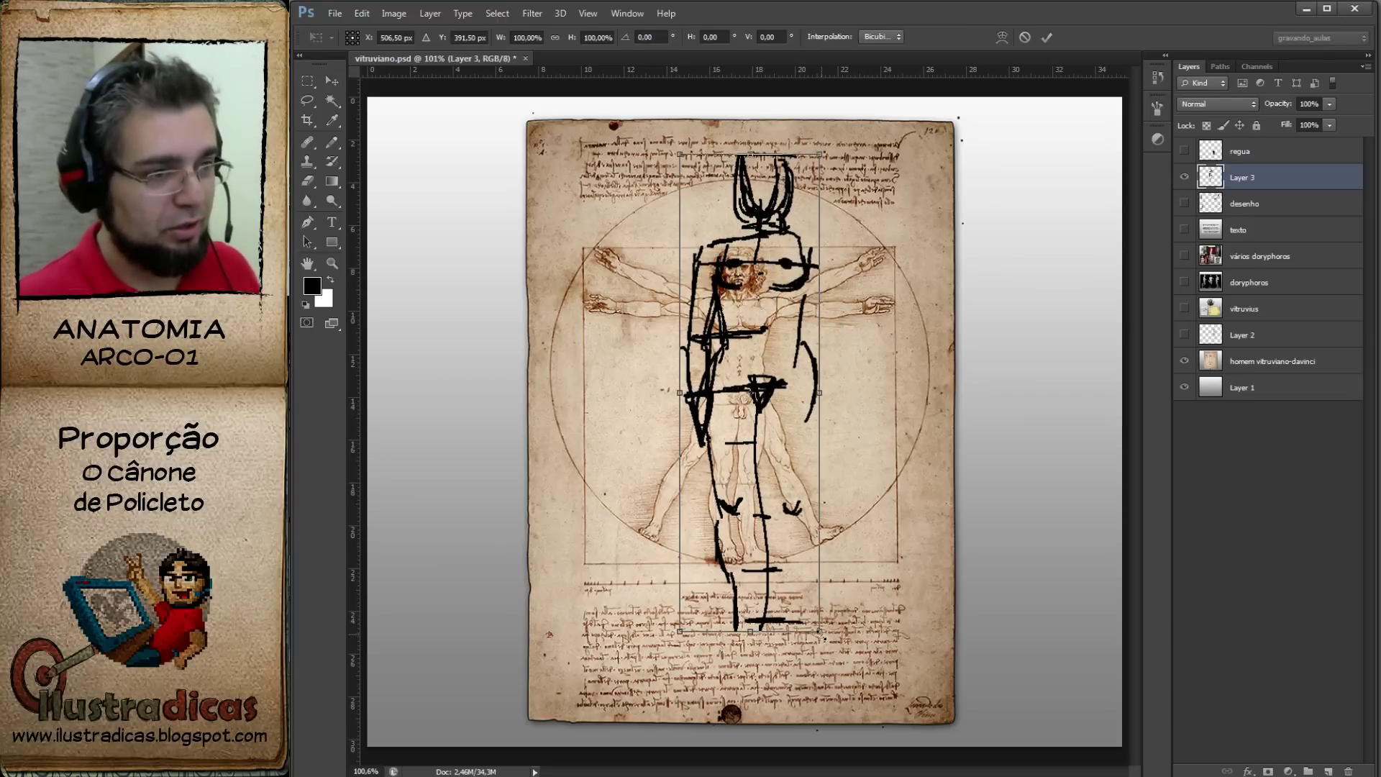
pyautogui.moveTo(822, 634); pyautogui.dragTo(799, 562)
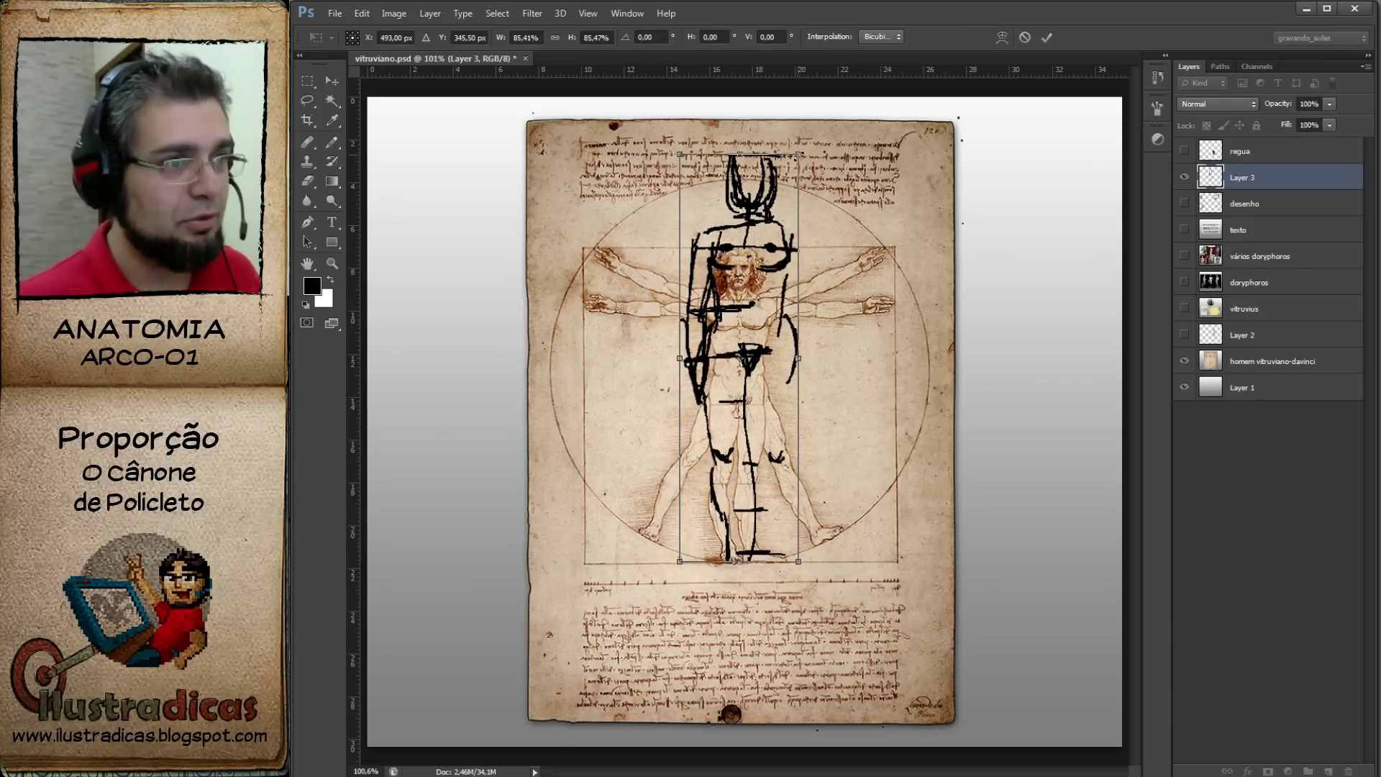
pyautogui.moveTo(799, 154); pyautogui.dragTo(768, 244)
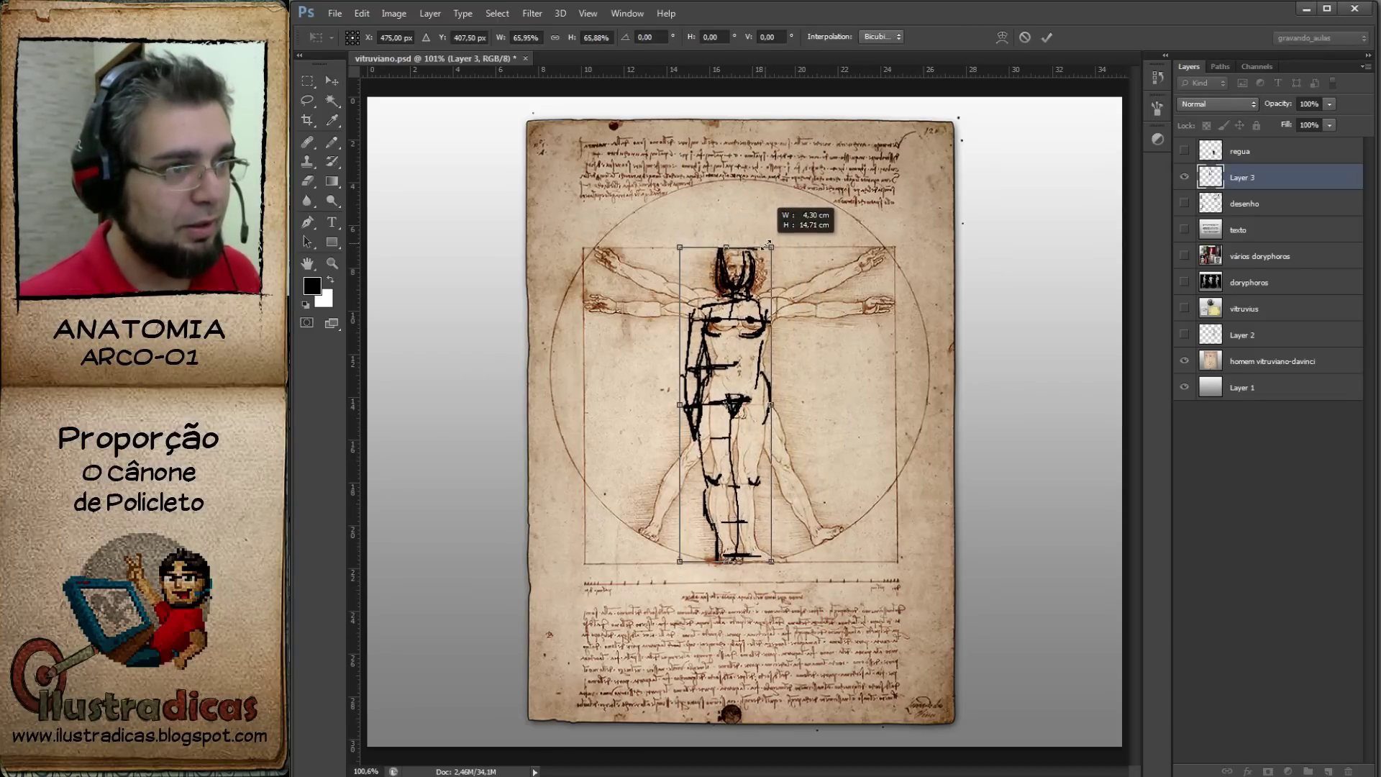
pyautogui.press('Return')
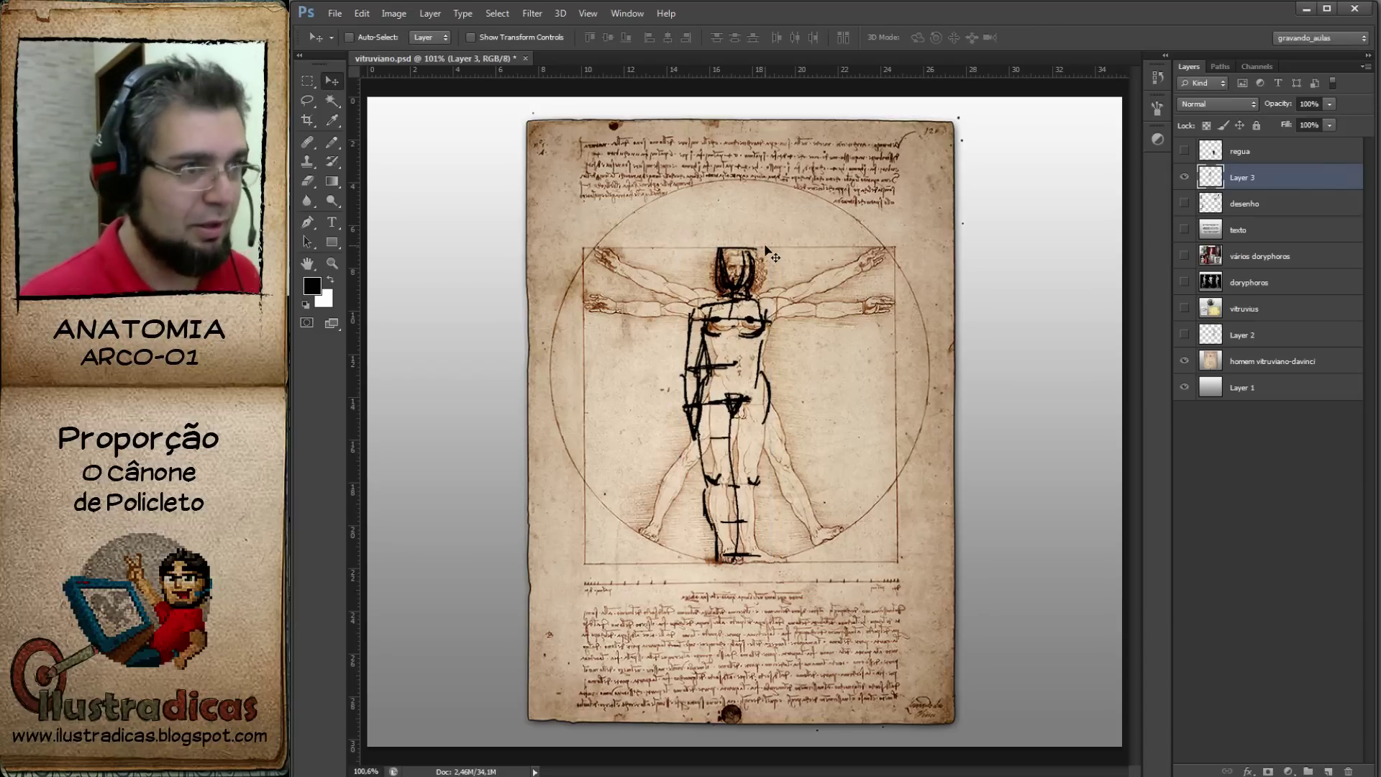
pyautogui.moveTo(738, 417)
pyautogui.mouseDown()
pyautogui.moveTo(788, 417)
pyautogui.moveTo(740, 395)
pyautogui.moveTo(776, 411)
pyautogui.mouseUp()
pyautogui.scroll(2, 775, 410)
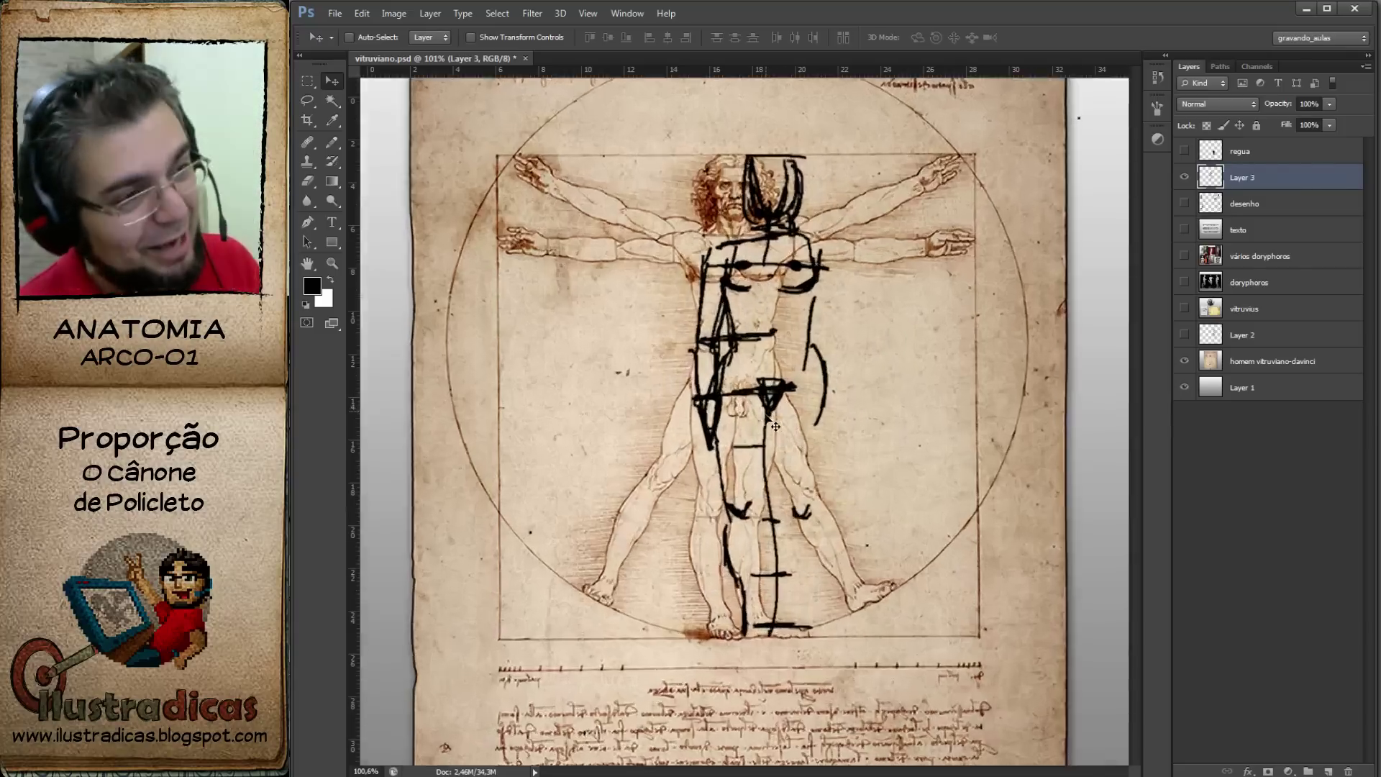
pyautogui.scroll(-1, 771, 400)
pyautogui.moveTo(771, 400); pyautogui.dragTo(578, 390)
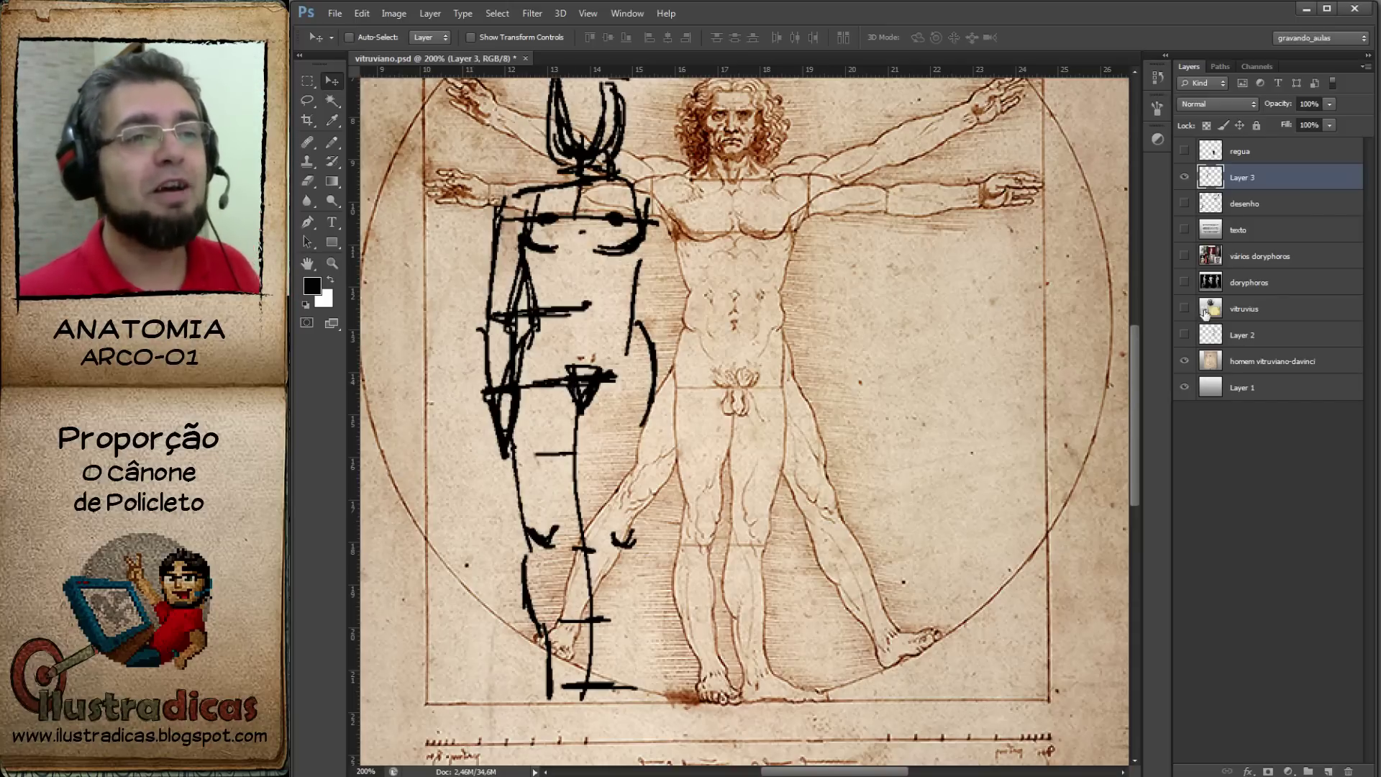
# Show the Doryphoros statues fitted to the window and turn the sketch lines white.
pyautogui.click(1185, 282)
pyautogui.hotkey('ctrl', '0')
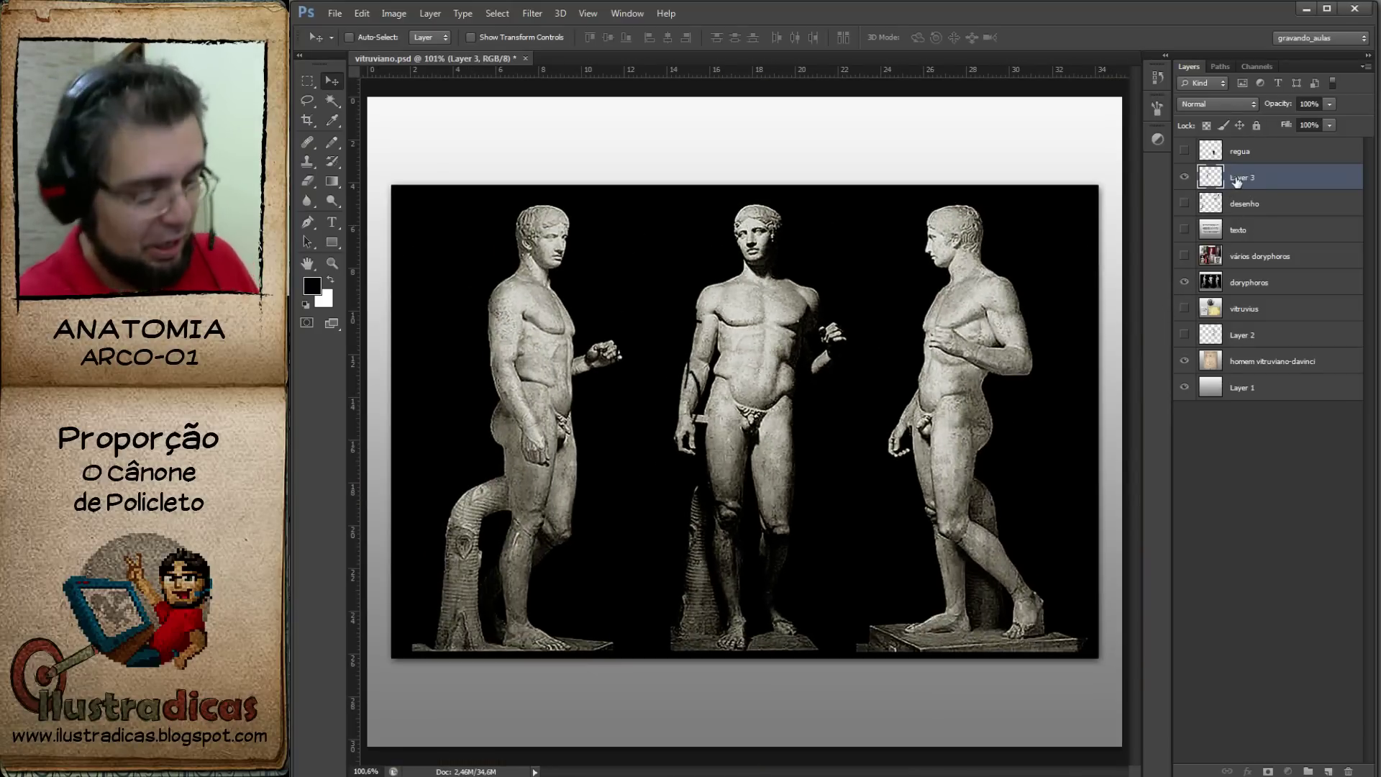
pyautogui.hotkey('ctrl', 'z')
pyautogui.moveTo(654, 428); pyautogui.dragTo(734, 500)
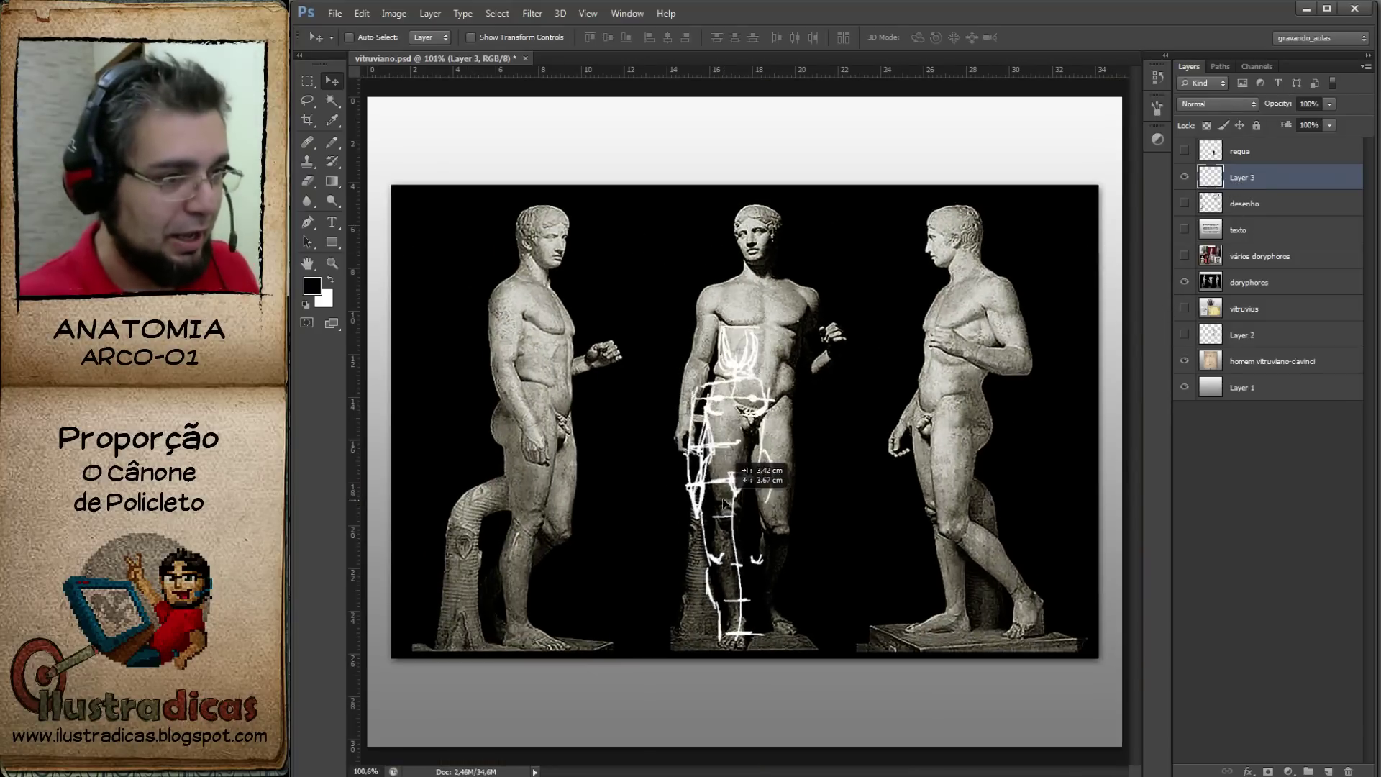
# Enlarge the white sketch to about 135% to match the statue's height and position it over the central statue.
pyautogui.hotkey('ctrl', 't')
pyautogui.moveTo(784, 318); pyautogui.dragTo(862, 223)
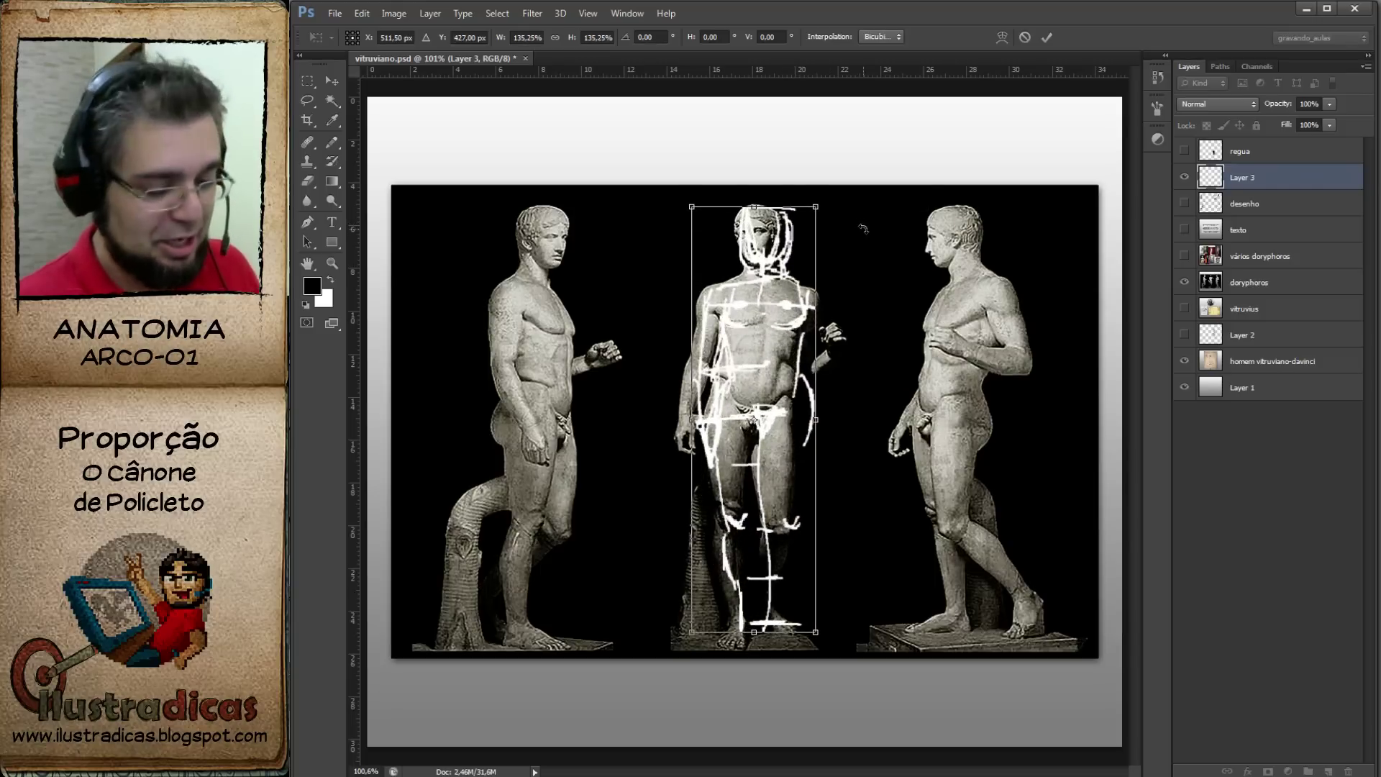
pyautogui.press('Return')
pyautogui.moveTo(761, 410); pyautogui.dragTo(697, 411)
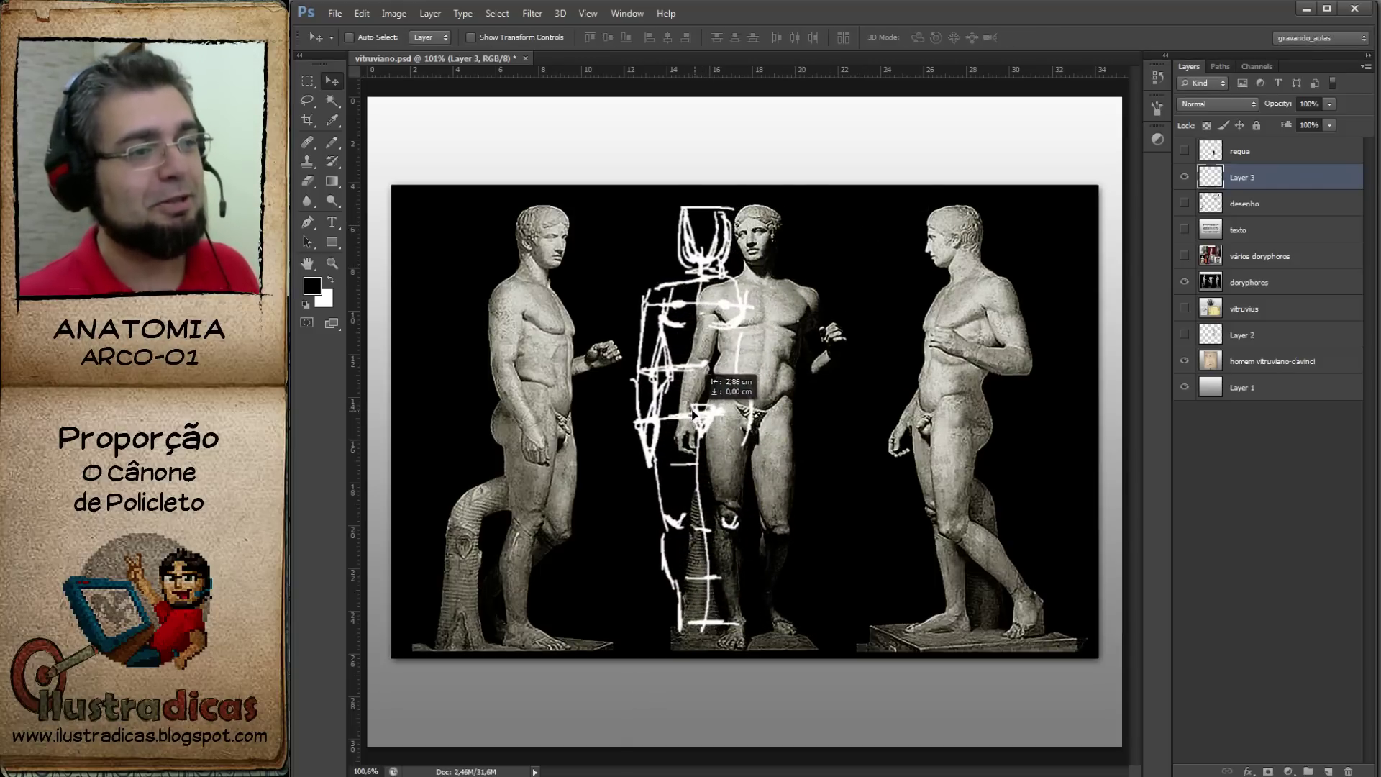
pyautogui.moveTo(696, 411); pyautogui.dragTo(802, 414)
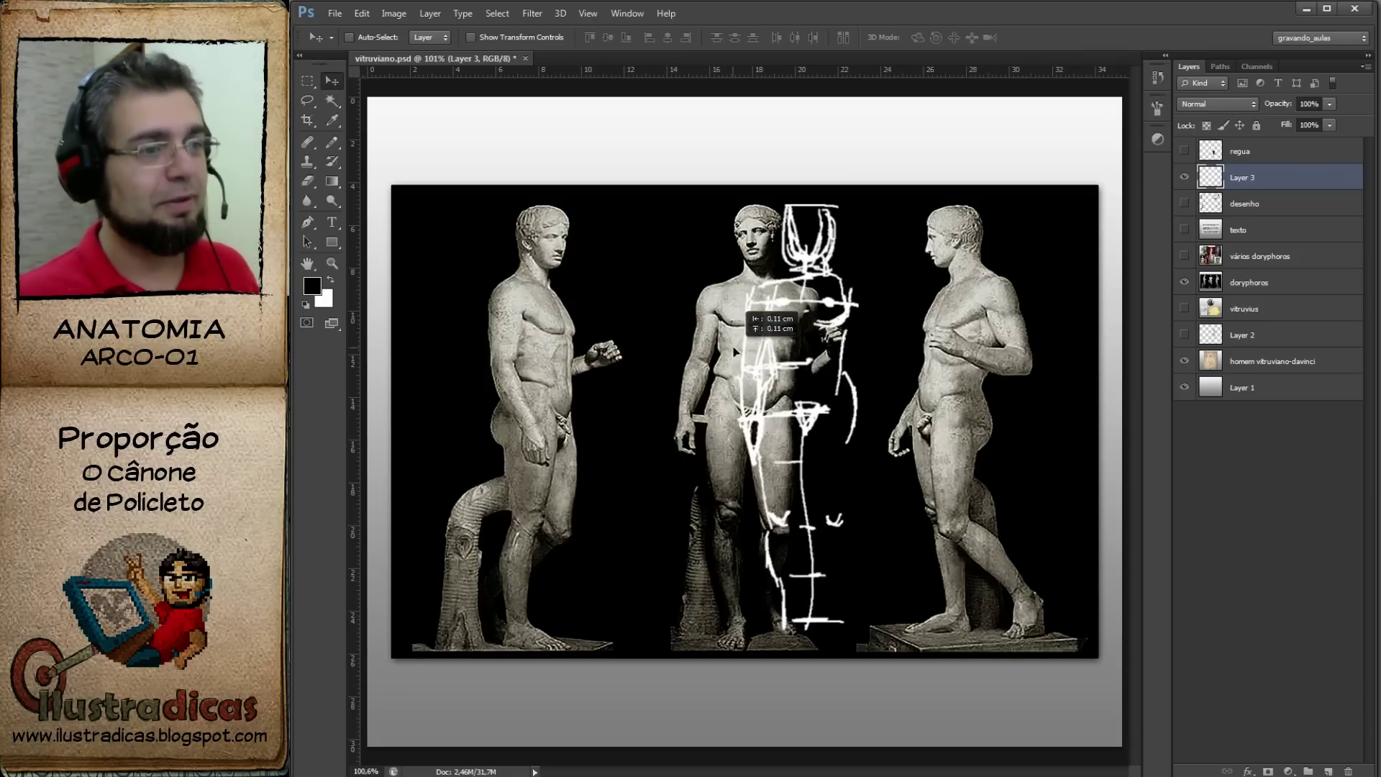
pyautogui.moveTo(791, 356); pyautogui.dragTo(749, 382)
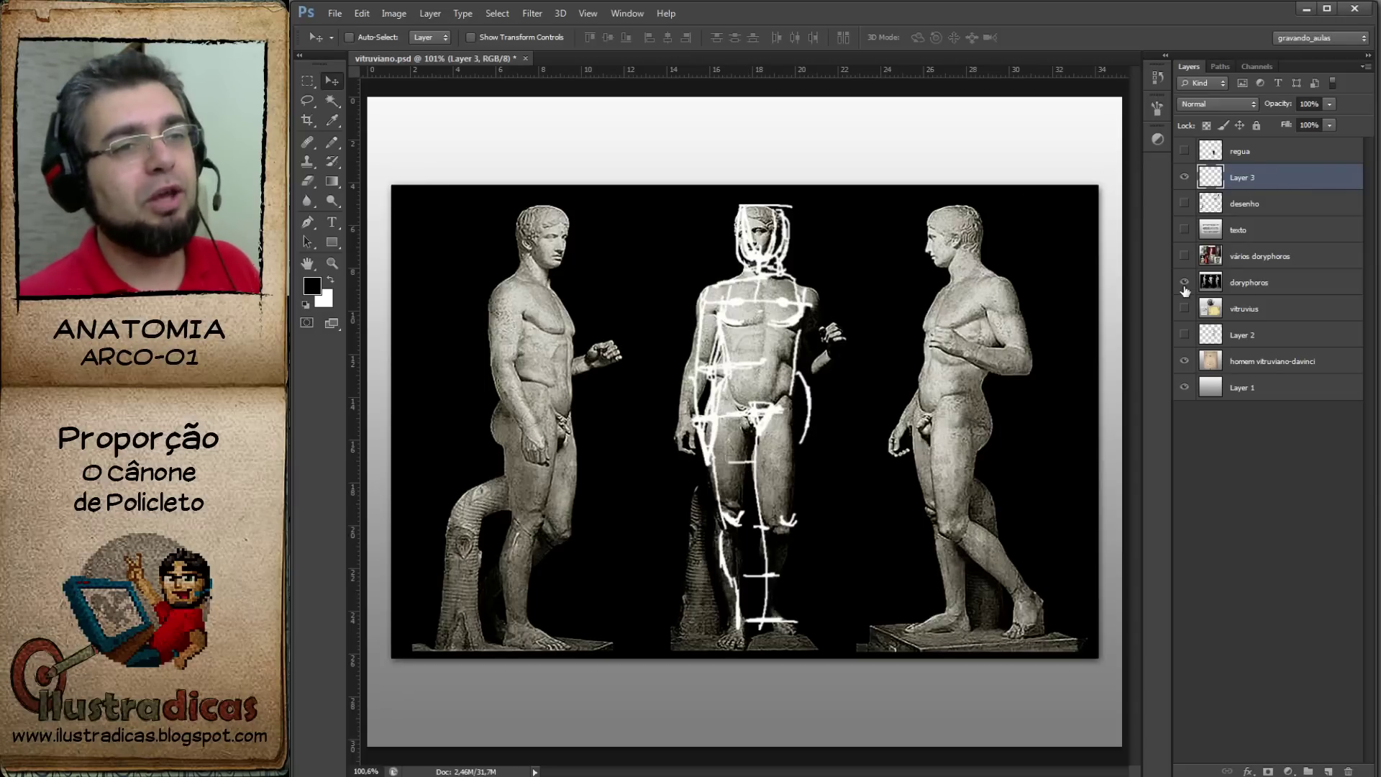
# Hide the statues and Layer 3, then centre the black Layer 2 sketch on the Vitruvian figure.
pyautogui.click(1182, 283)
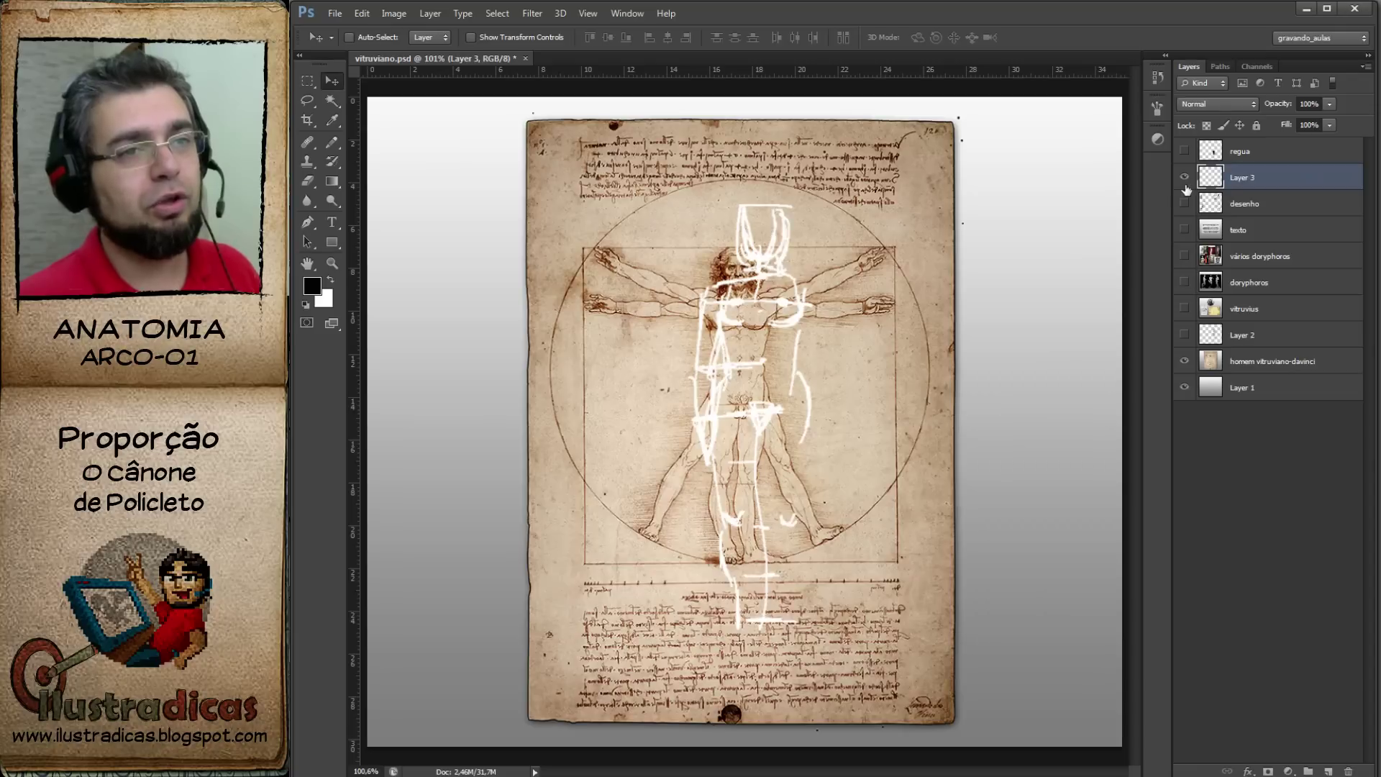
pyautogui.click(1184, 177)
pyautogui.click(1184, 335)
pyautogui.click(1249, 338)
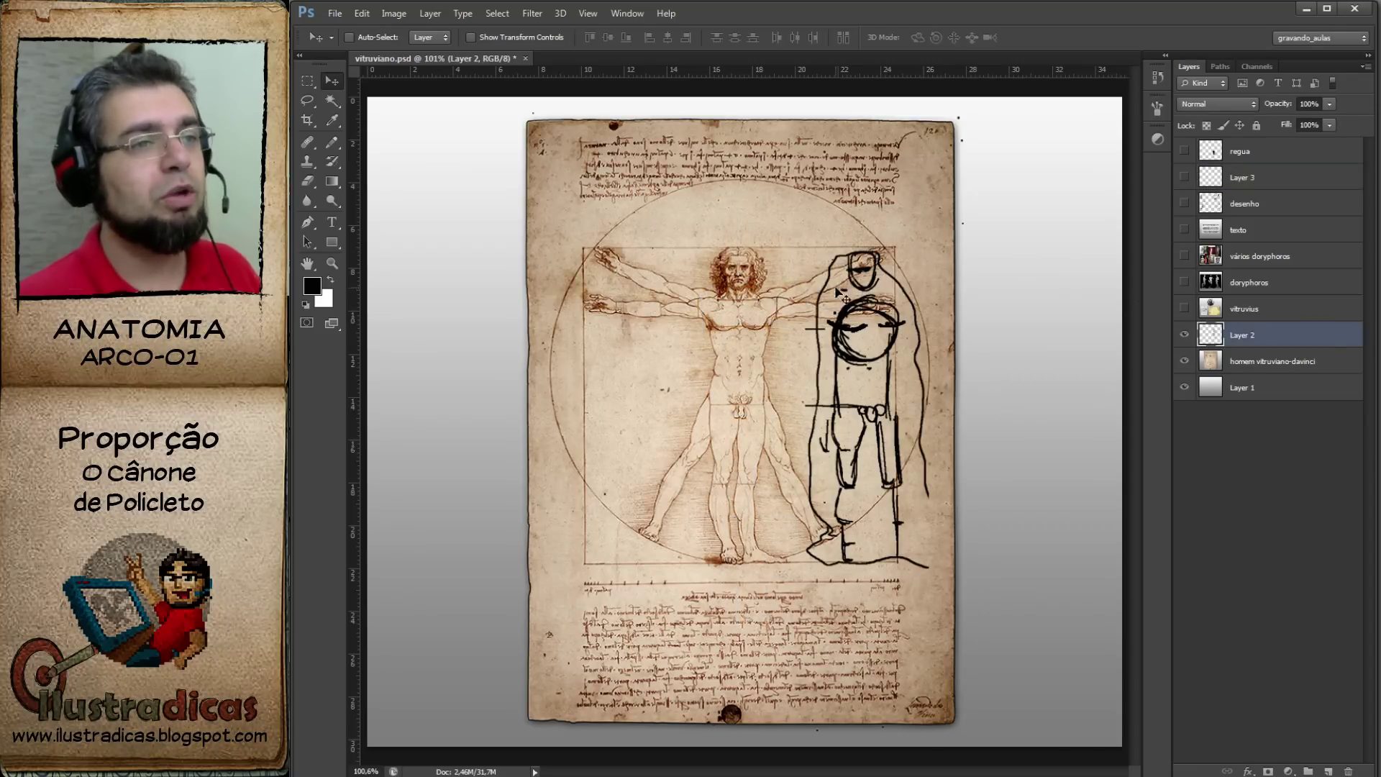
pyautogui.moveTo(862, 360); pyautogui.dragTo(751, 361)
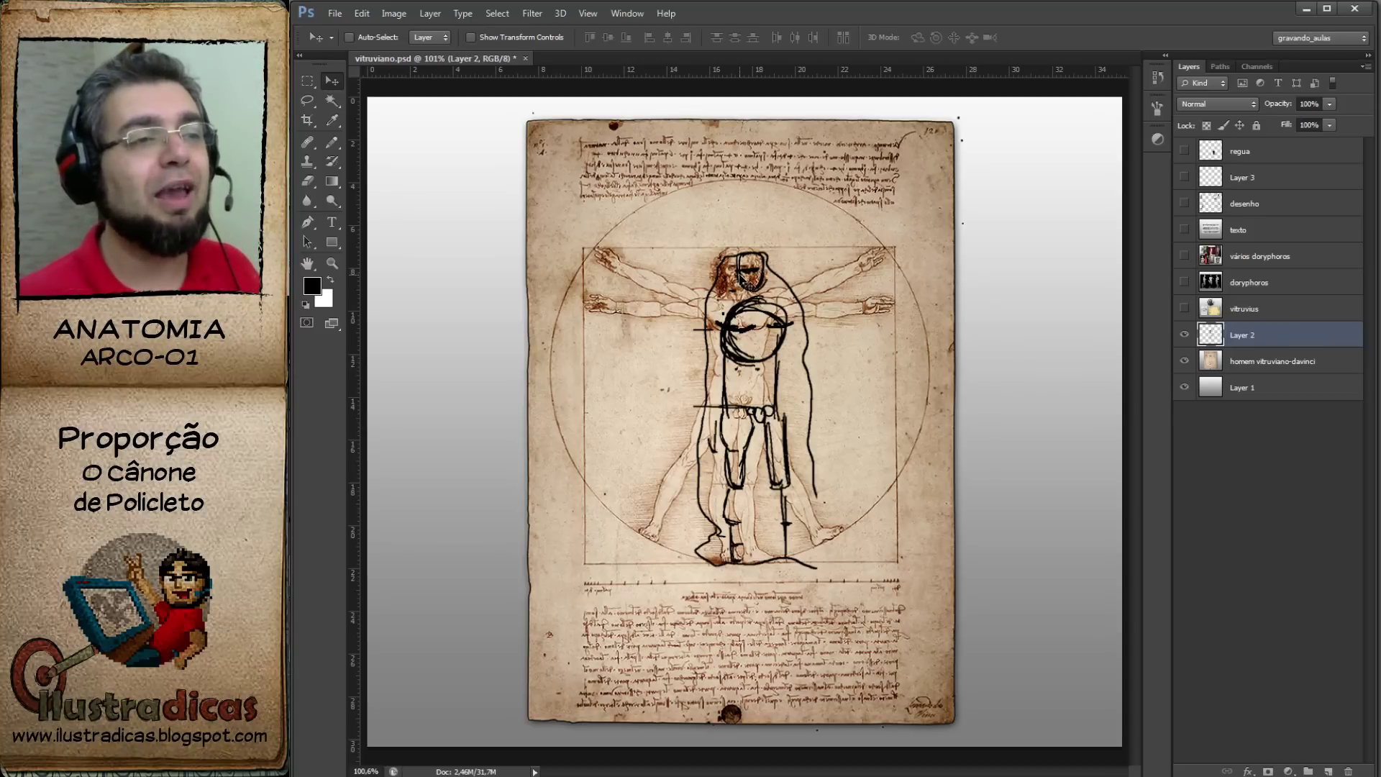
pyautogui.moveTo(741, 277); pyautogui.dragTo(757, 335)
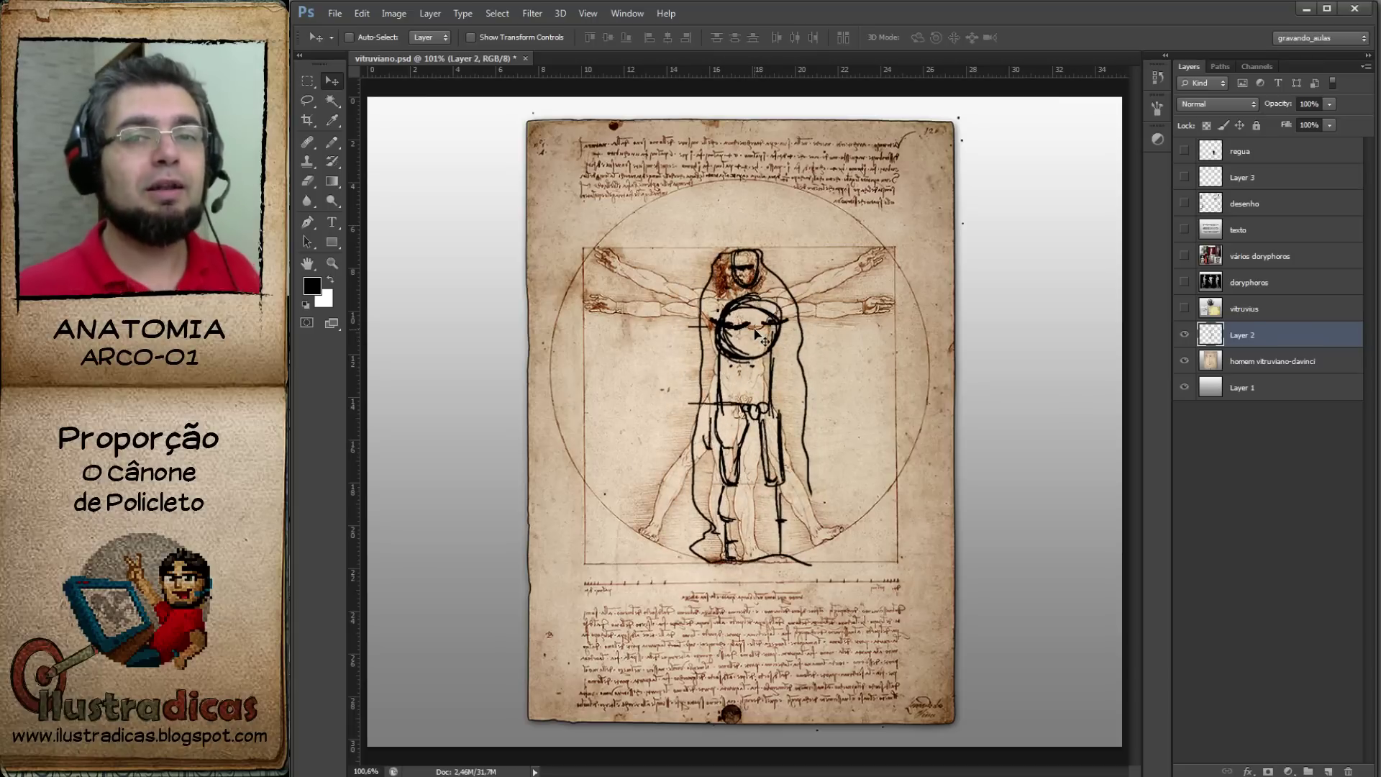